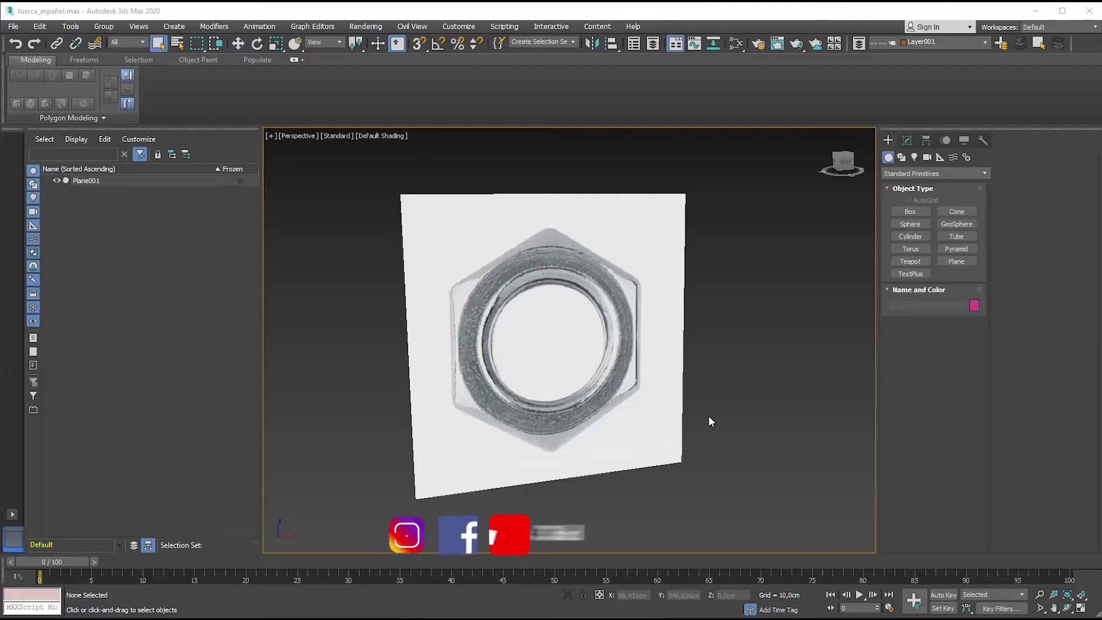
- Draw a six-sided cylinder over the nut reference plane in the front view
key(f)
middle_drag(722, 404, 878, 408)
key(g)
click(910, 236)
scroll(571, 338, up, 2)
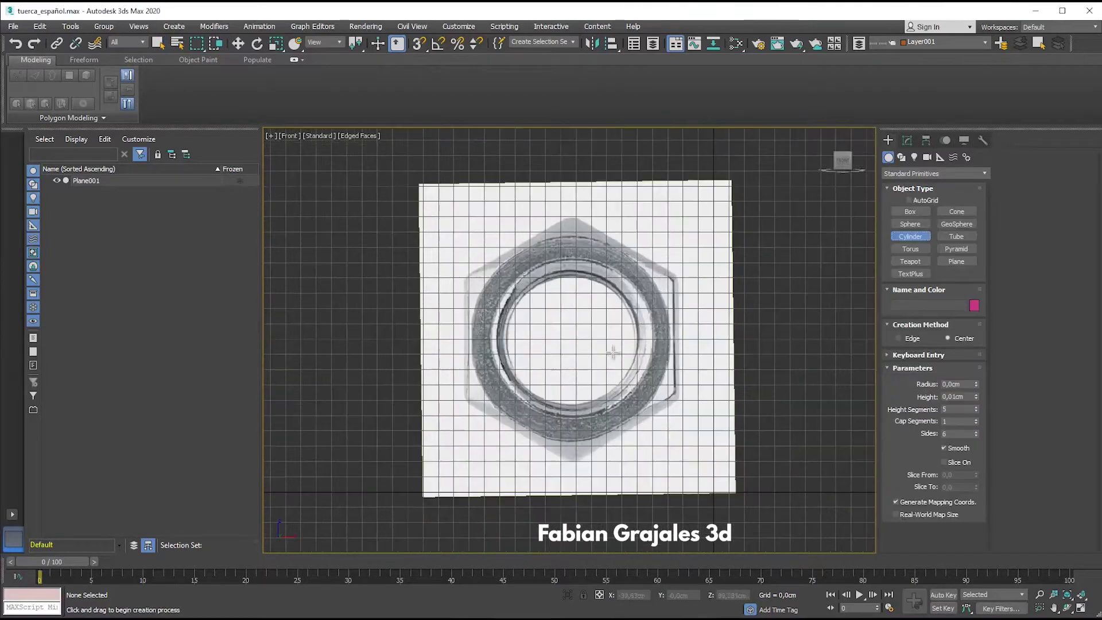
drag(570, 335, 679, 346)
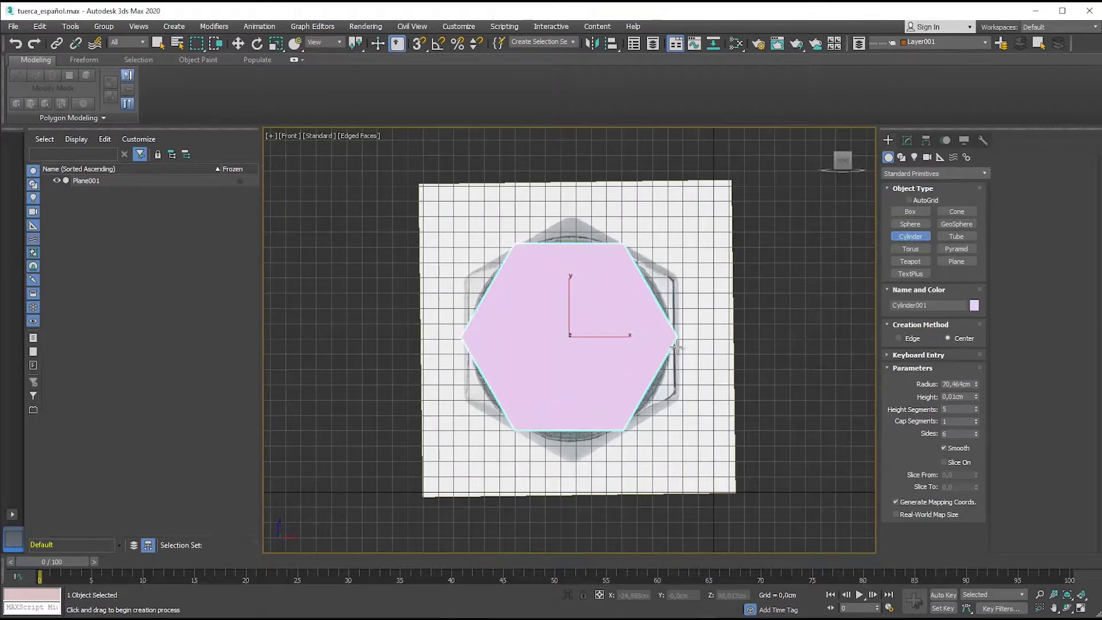
click(678, 345)
right_click(599, 240)
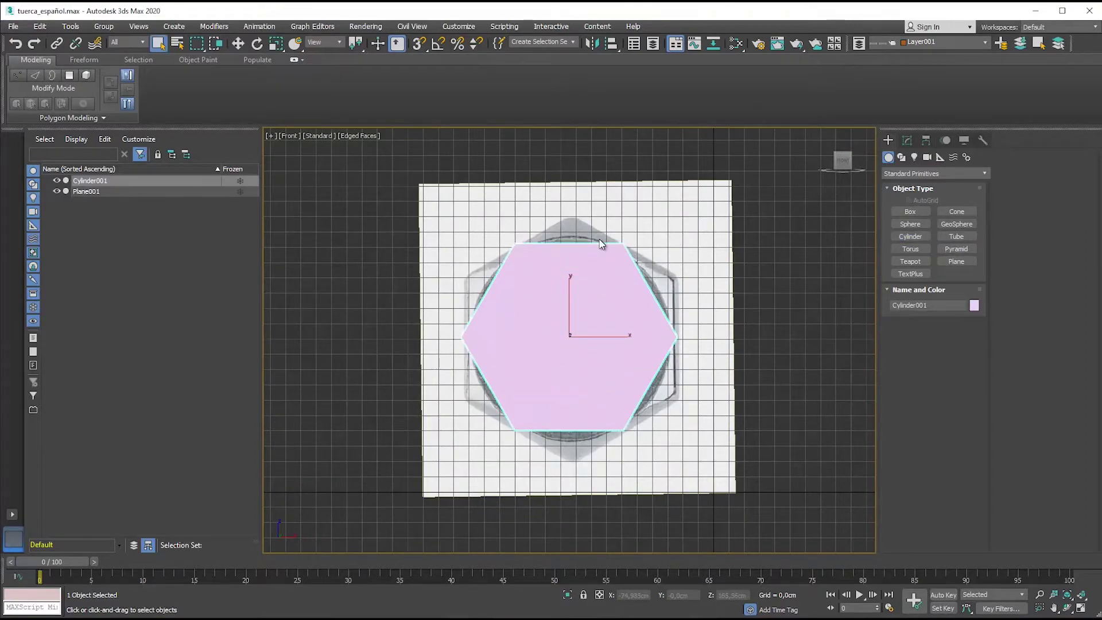
- Set the cylinder's Height Segments to 1
mouse_move(625, 237)
alt+middle_down()
mouse_move(675, 453)
mouse_move(740, 436)
alt+middle_up()
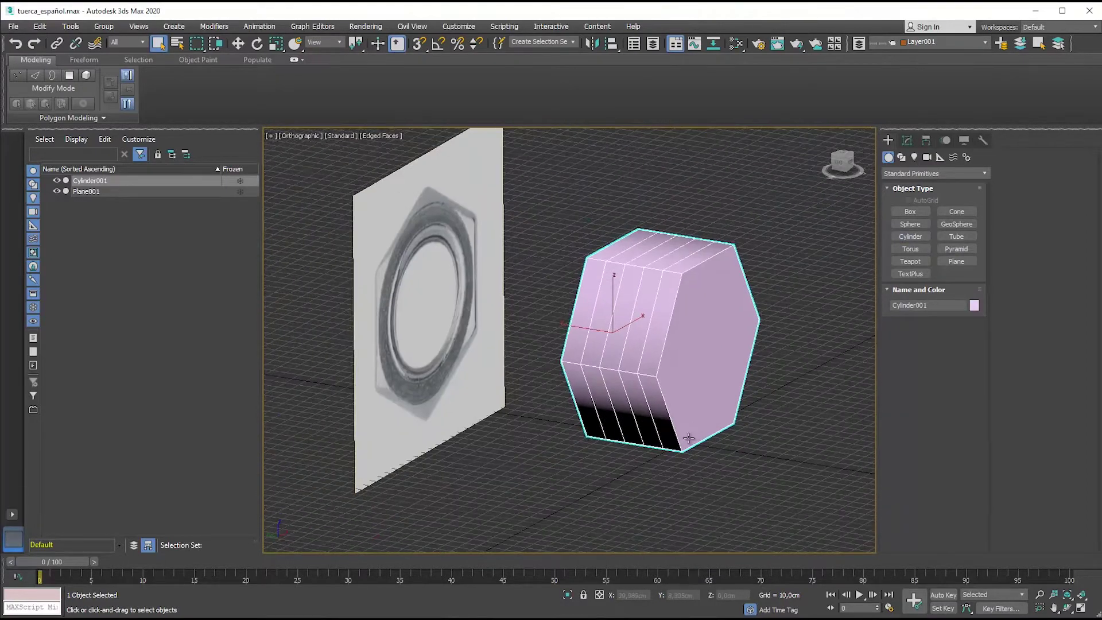
click(907, 140)
right_click(976, 399)
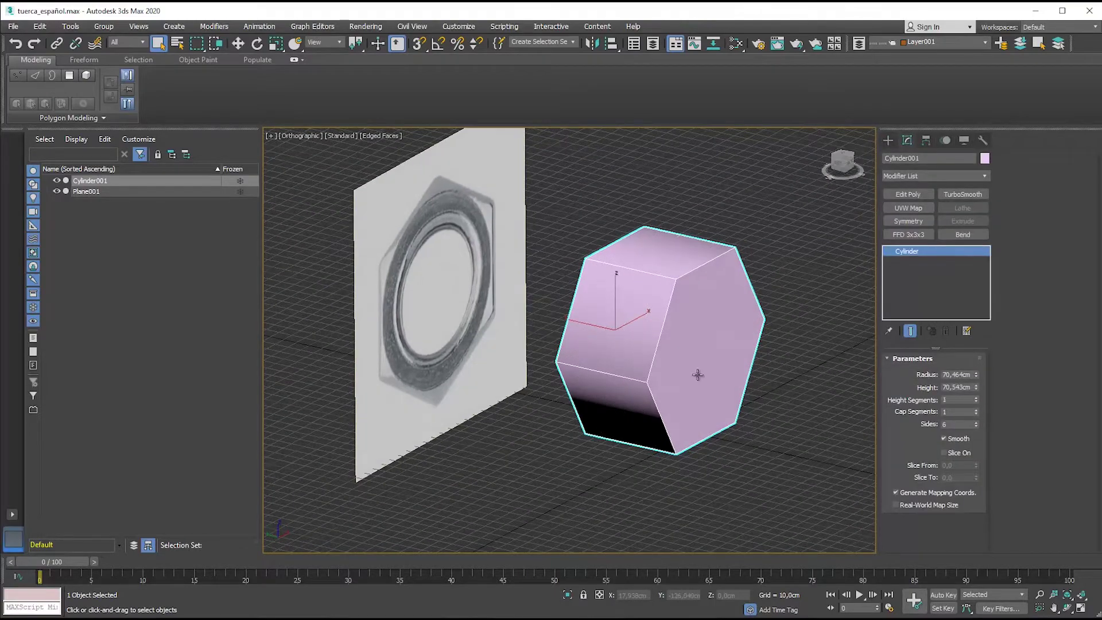
- Rotate the hexagonal cylinder 90° with Angle Snap to line up with the nut
key(f)
middle_drag(513, 349, 534, 376)
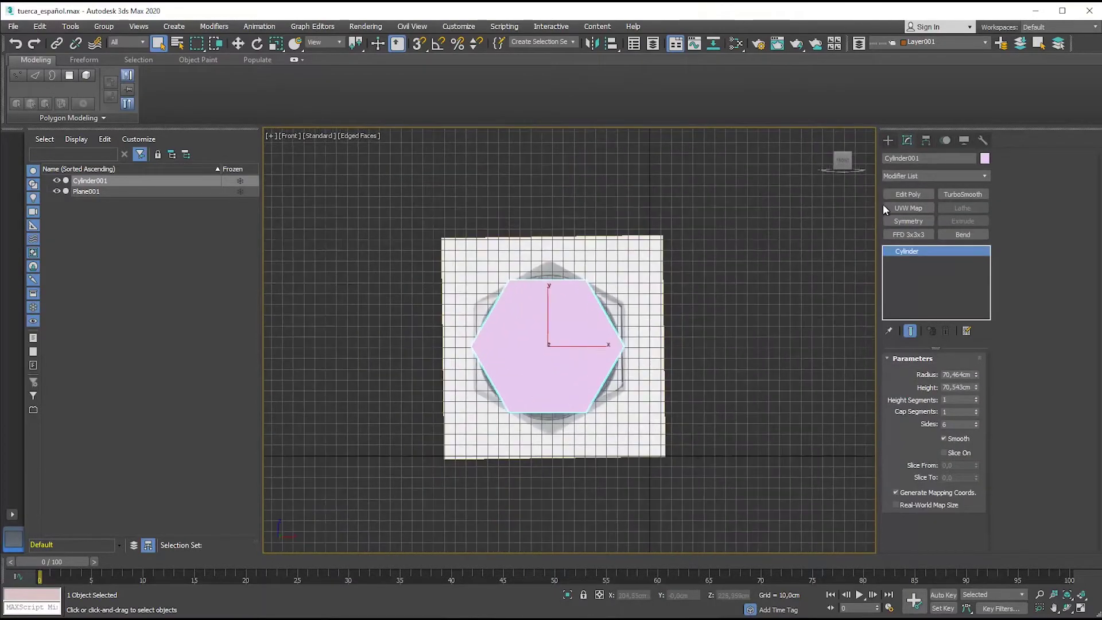
key(e)
scroll(579, 345, up, 2)
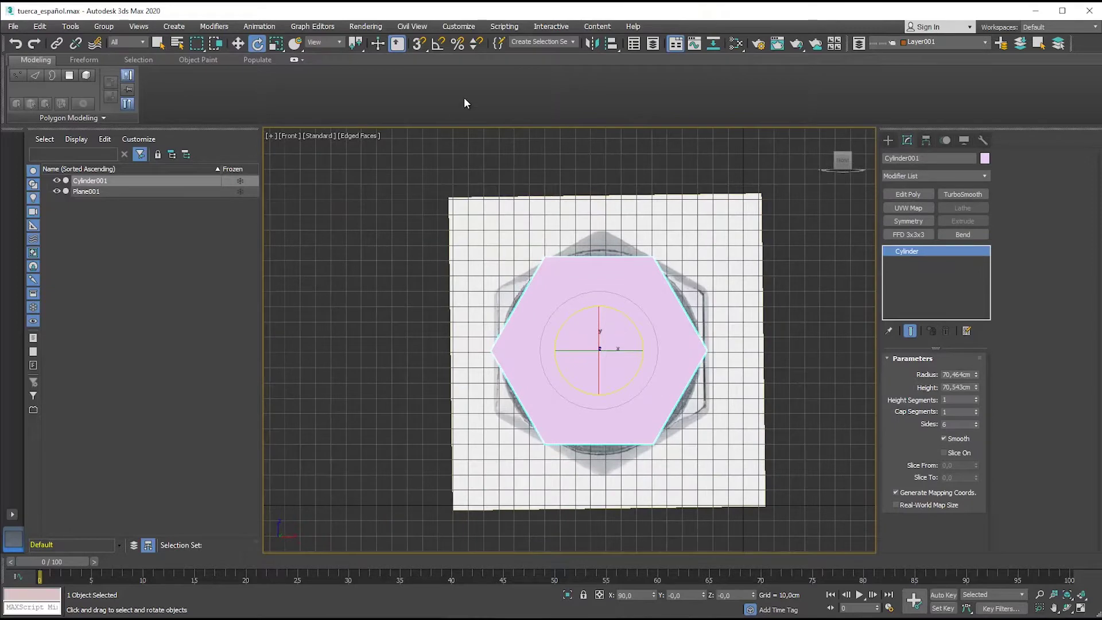
click(438, 45)
scroll(640, 331, up, 2)
drag(620, 332, 568, 310)
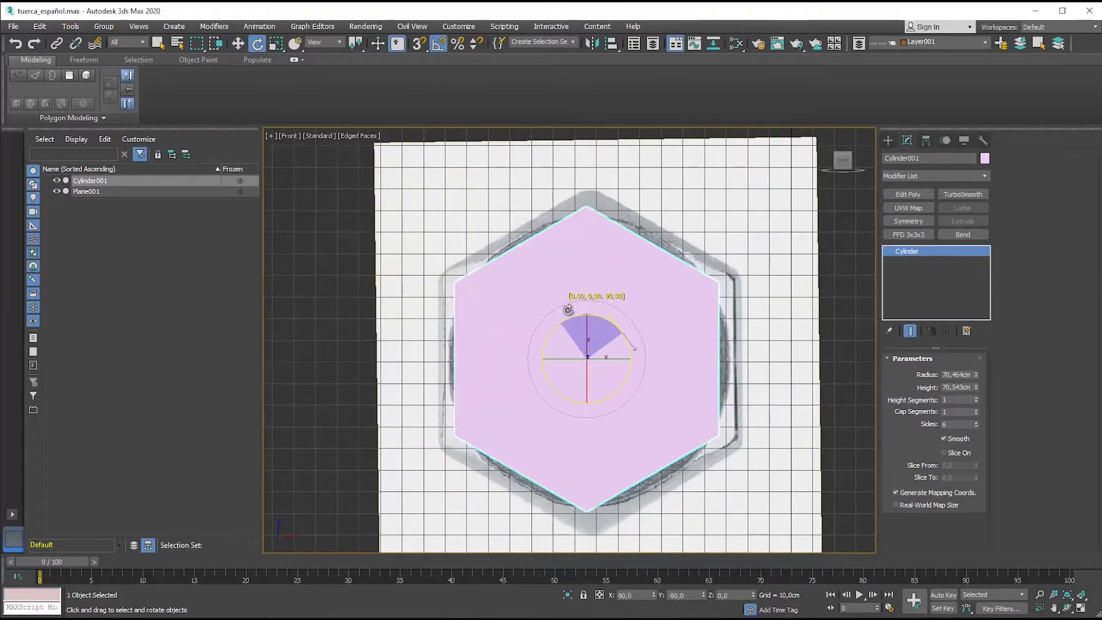
- Scale the hexagon to 110% and apply an Edit Poly modifier at Polygon level
key(w)
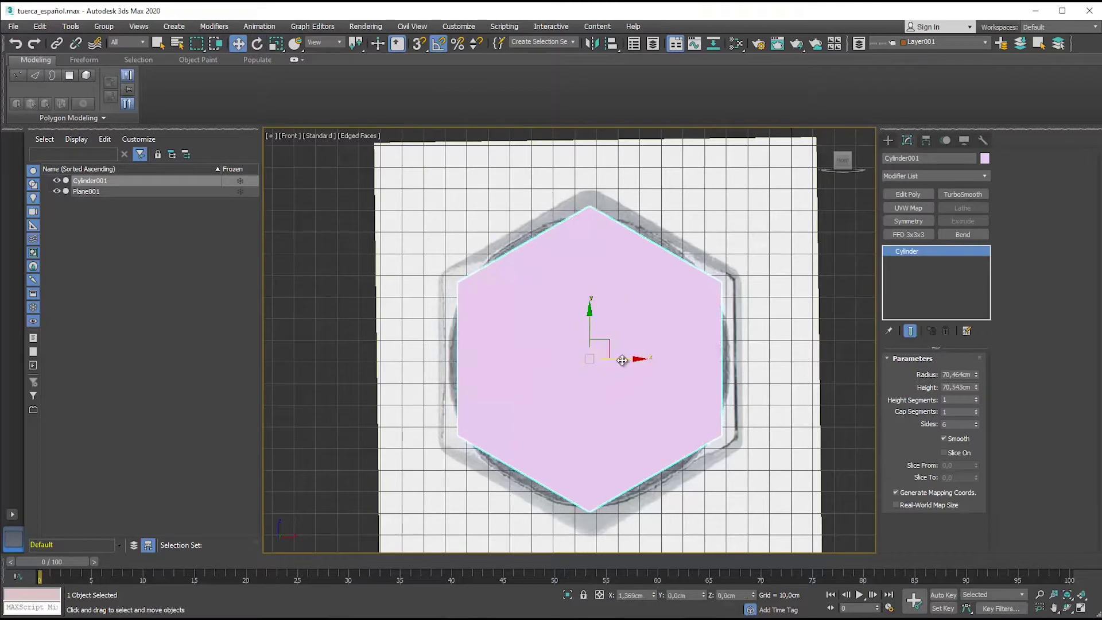
key(r)
mouse_move(597, 344)
mouse_down()
mouse_move(607, 338)
mouse_move(632, 361)
mouse_up()
key(w)
click(908, 194)
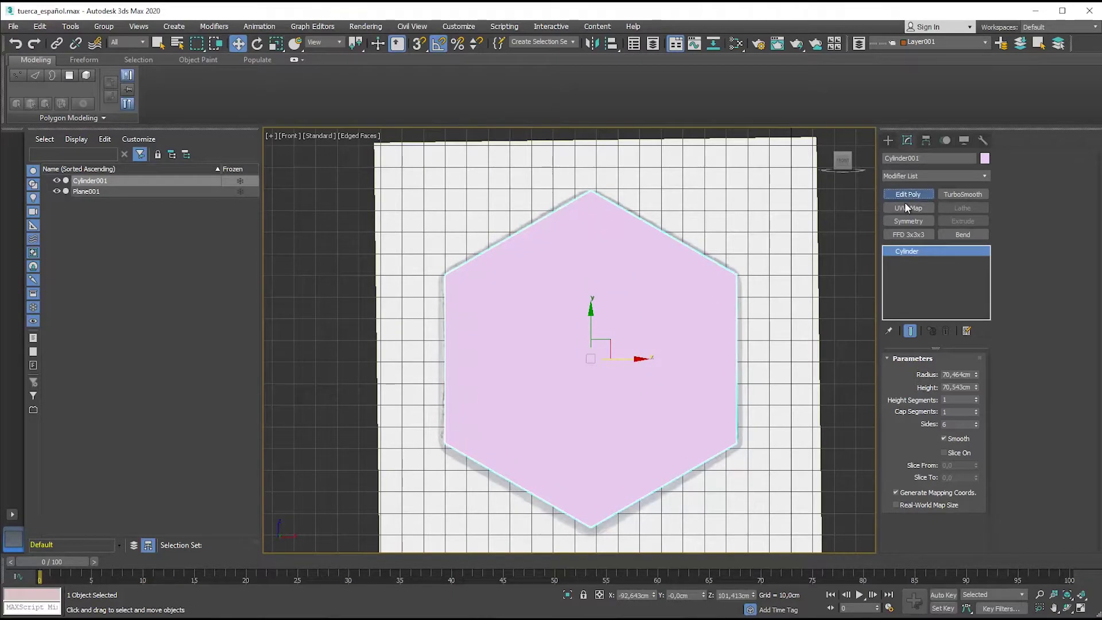
click(1055, 170)
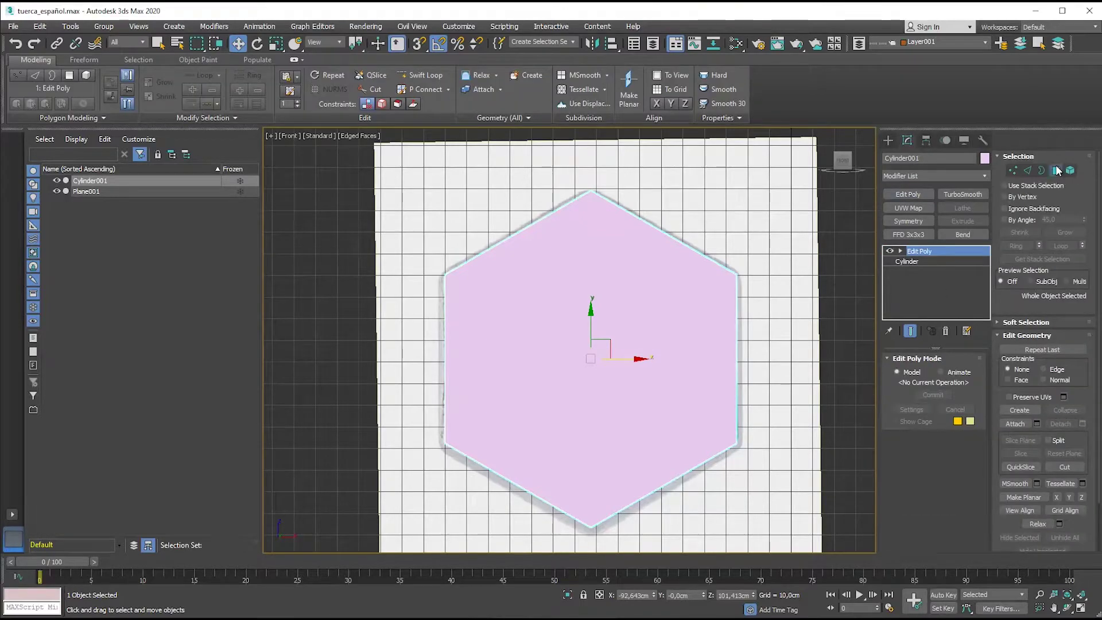
- Delete one end cap polygon of the prism, leaving that end open
mouse_move(580, 377)
alt+middle_down()
mouse_move(603, 413)
mouse_move(680, 435)
mouse_move(693, 425)
mouse_move(679, 385)
mouse_move(739, 417)
alt+middle_up()
key(p)
scroll(739, 417, down, 2)
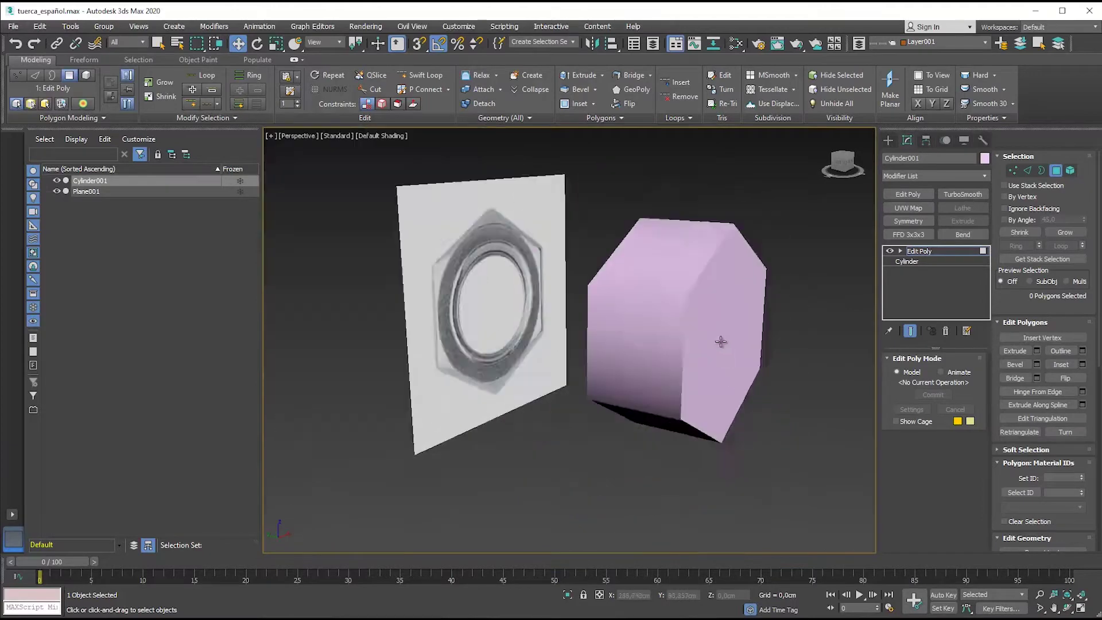
scroll(739, 417, down, 3)
click(733, 356)
scroll(688, 343, up, 4)
mouse_move(687, 343)
alt+middle_down()
mouse_move(700, 393)
mouse_move(689, 370)
mouse_move(721, 380)
mouse_move(676, 377)
mouse_move(677, 348)
mouse_move(675, 375)
mouse_move(645, 360)
alt+middle_up()
click(645, 366)
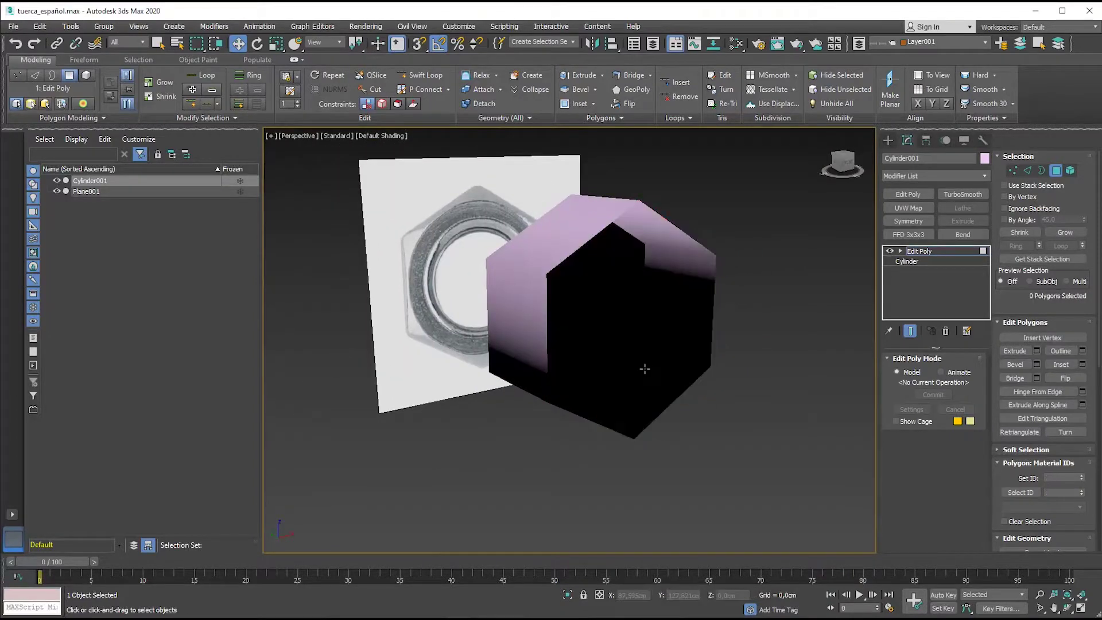
key(Delete)
- Switch to Edge level, turn on Edged Faces shading, and select the side edge ring
alt+middle_drag(619, 414, 662, 408)
click(1029, 171)
click(383, 136)
click(605, 403)
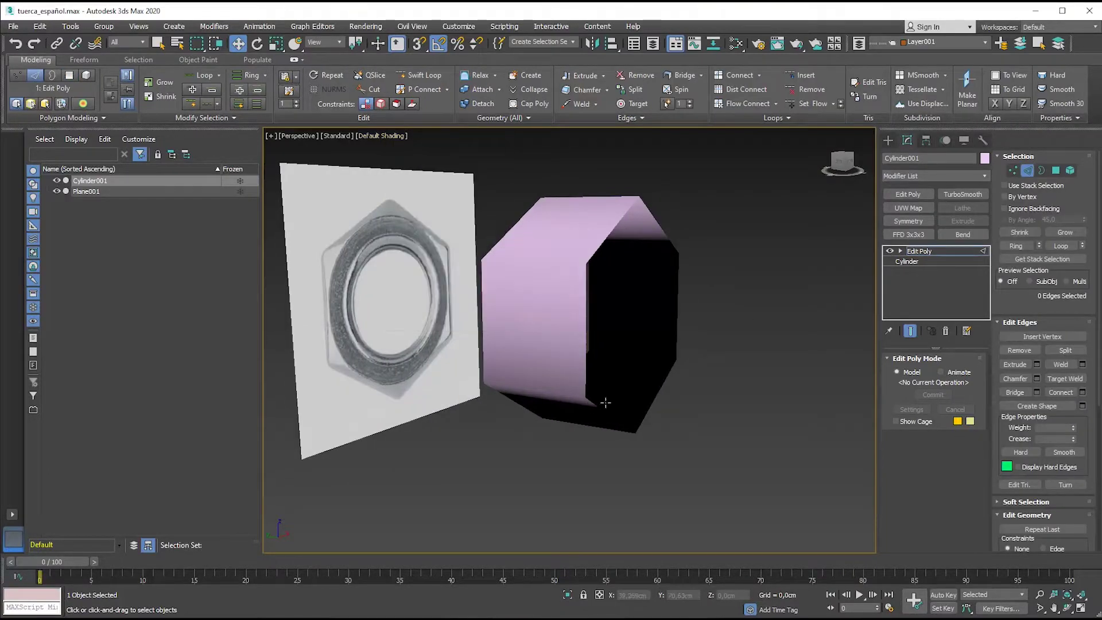
click(379, 136)
click(397, 274)
alt+middle_drag(484, 361, 494, 350)
double_click(610, 315)
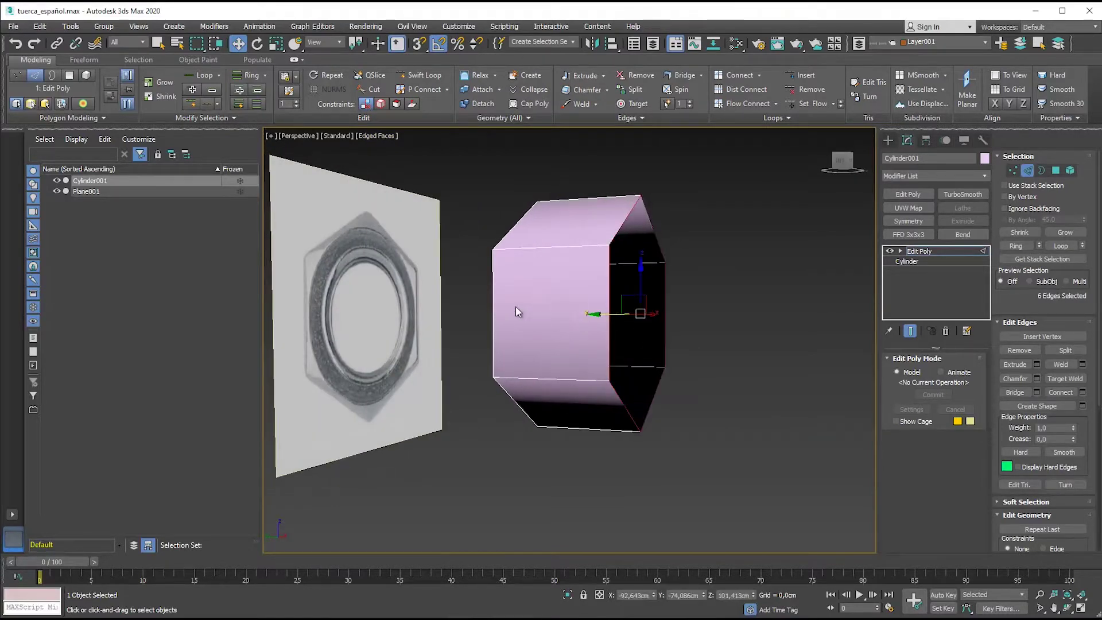
- Connect the side edges with 3 segments and scale the new rings outward to bulge the sides
click(1080, 392)
drag(577, 346, 577, 340)
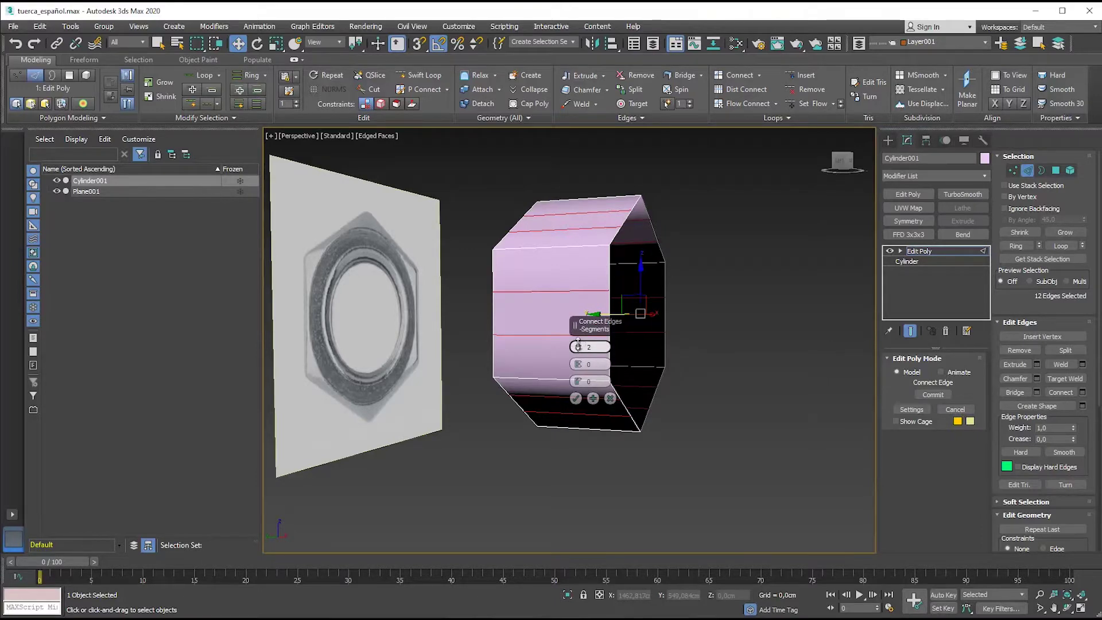
drag(578, 344, 580, 348)
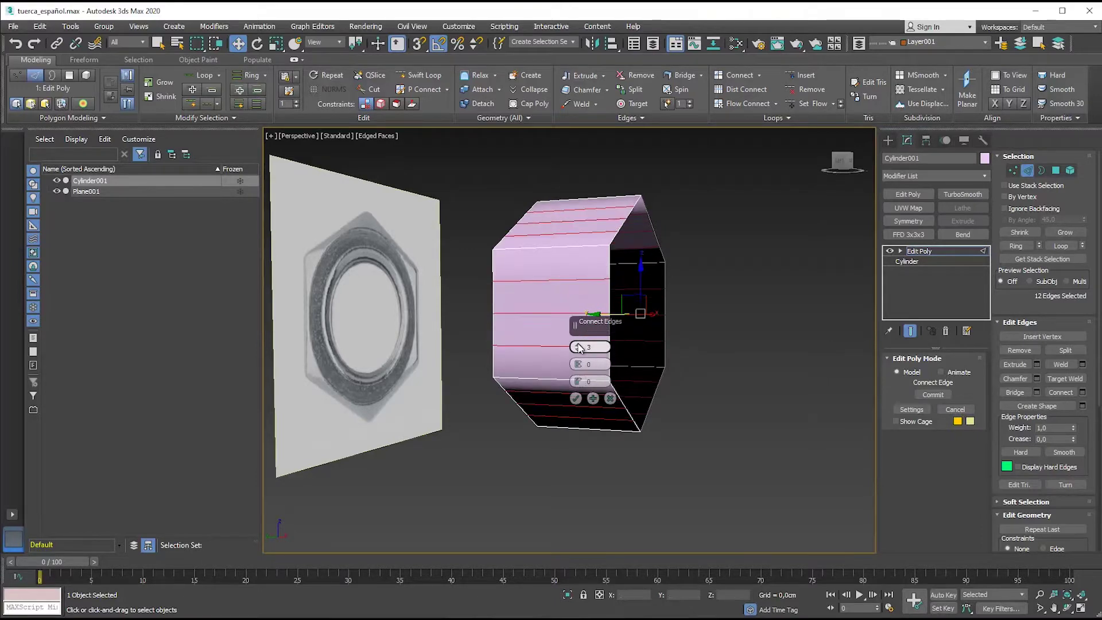
click(575, 398)
alt+middle_drag(597, 333, 591, 348)
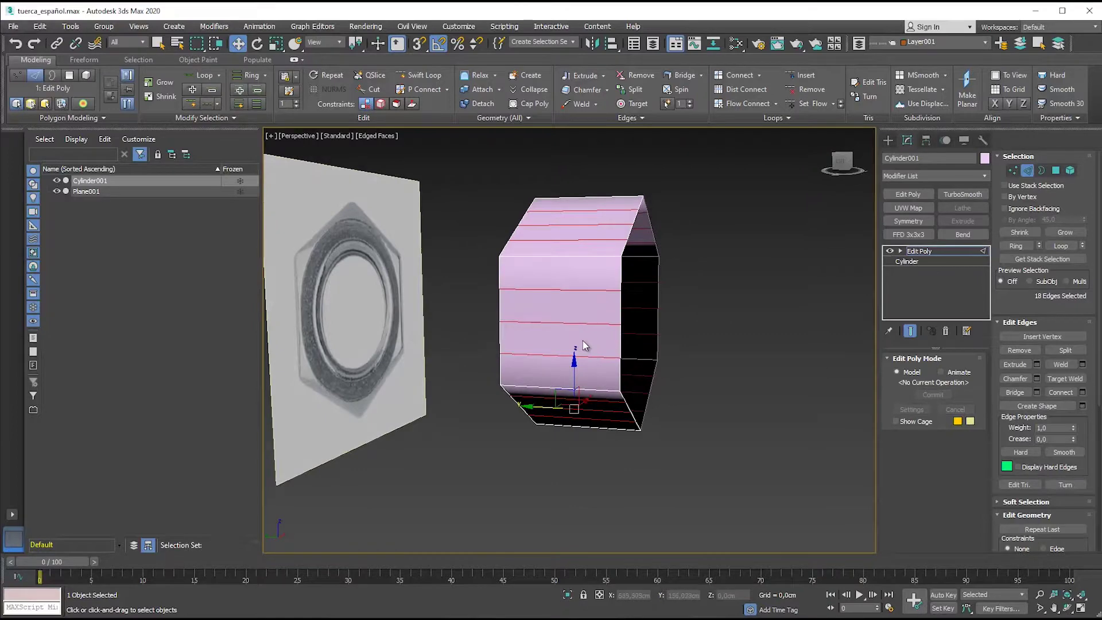
key(r)
drag(608, 412, 628, 410)
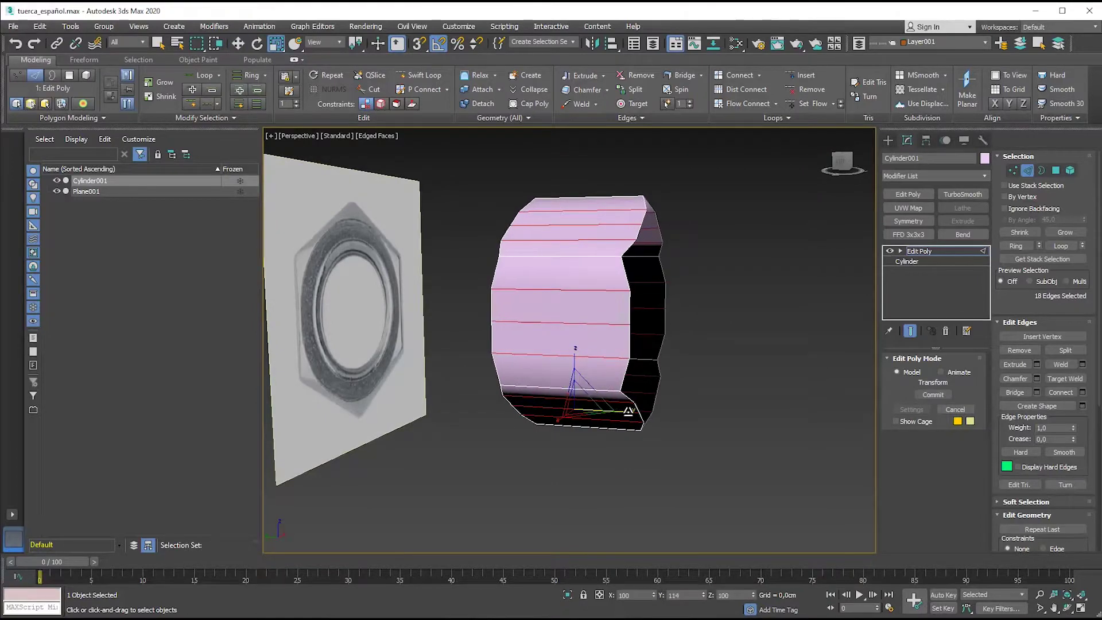
- Select six edges around the prism and scale them slightly
click(601, 258)
alt+middle_drag(603, 253, 599, 273)
click(604, 257)
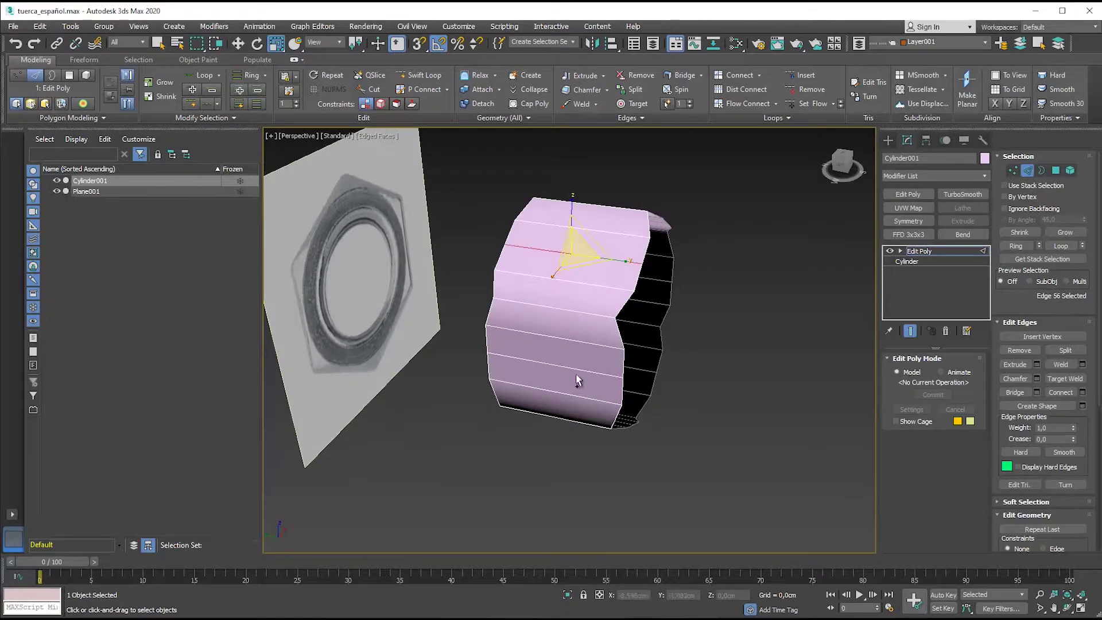
ctrl+click(579, 366)
mouse_move(578, 366)
alt+middle_down()
mouse_move(628, 264)
mouse_move(599, 275)
mouse_move(559, 397)
alt+middle_up()
ctrl+click(590, 315)
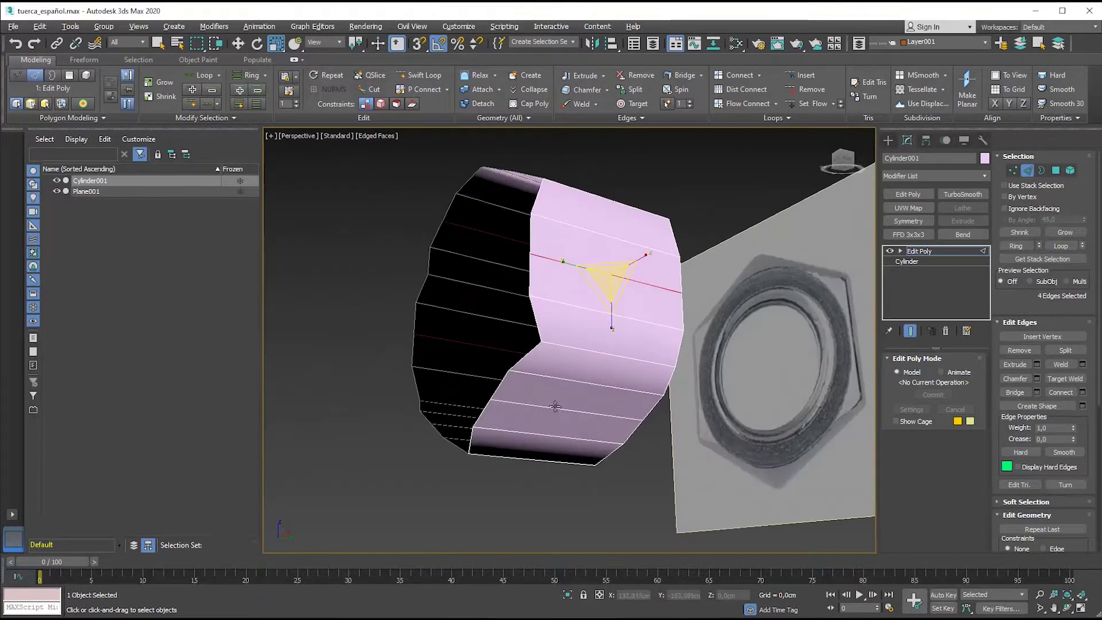
ctrl+click(549, 405)
alt+middle_drag(477, 387, 584, 314)
mouse_move(477, 364)
alt+middle_down()
mouse_move(583, 430)
mouse_move(516, 386)
alt+middle_up()
ctrl+click(516, 386)
key(r)
drag(533, 419, 535, 420)
- Connect the edges across the prism's vertical centre with a vertical cut
click(538, 418)
mouse_move(538, 418)
alt+middle_down()
mouse_move(511, 418)
mouse_move(534, 442)
mouse_move(546, 339)
alt+middle_up()
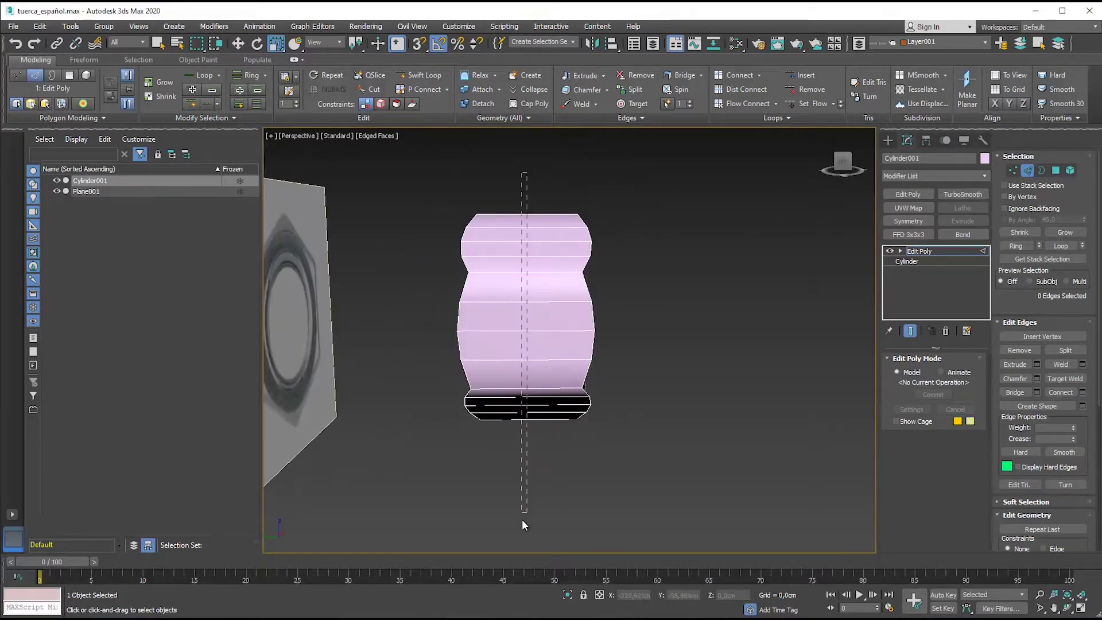
drag(522, 520, 530, 527)
alt+middle_drag(519, 376, 553, 386)
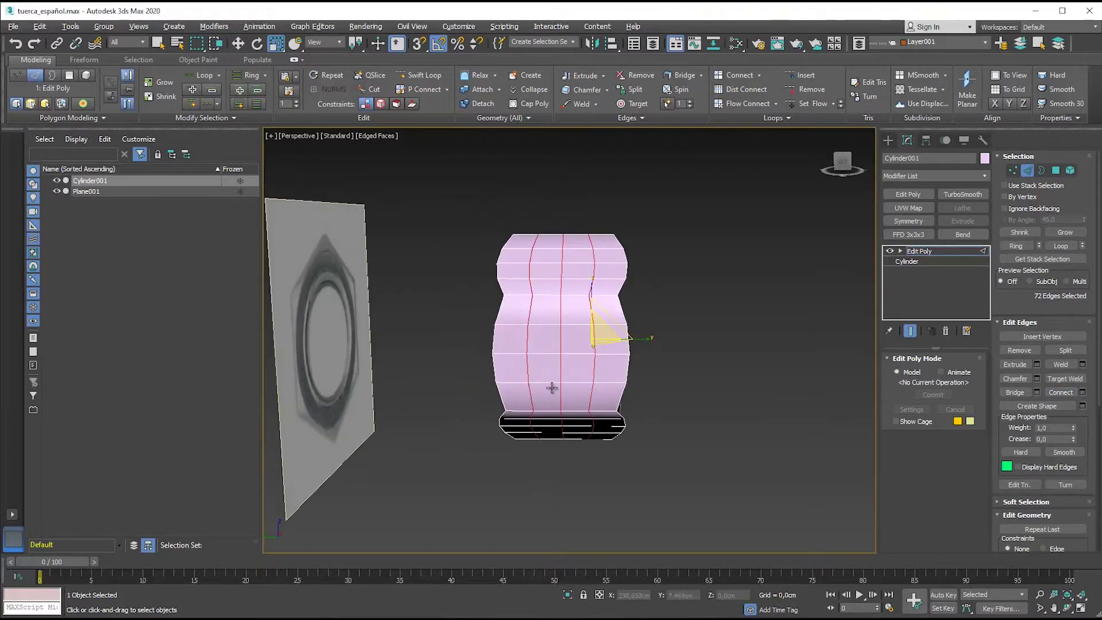
click(1082, 392)
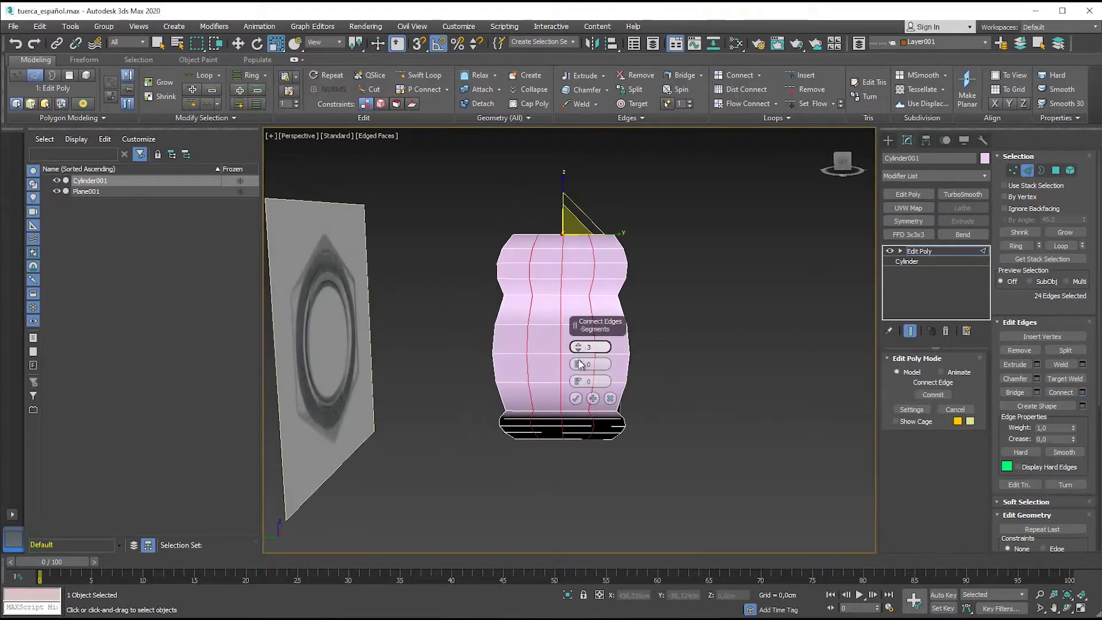
click(575, 398)
- Delete the left half of the prism and add a Symmetry modifier
drag(504, 434, 534, 520)
key(Delete)
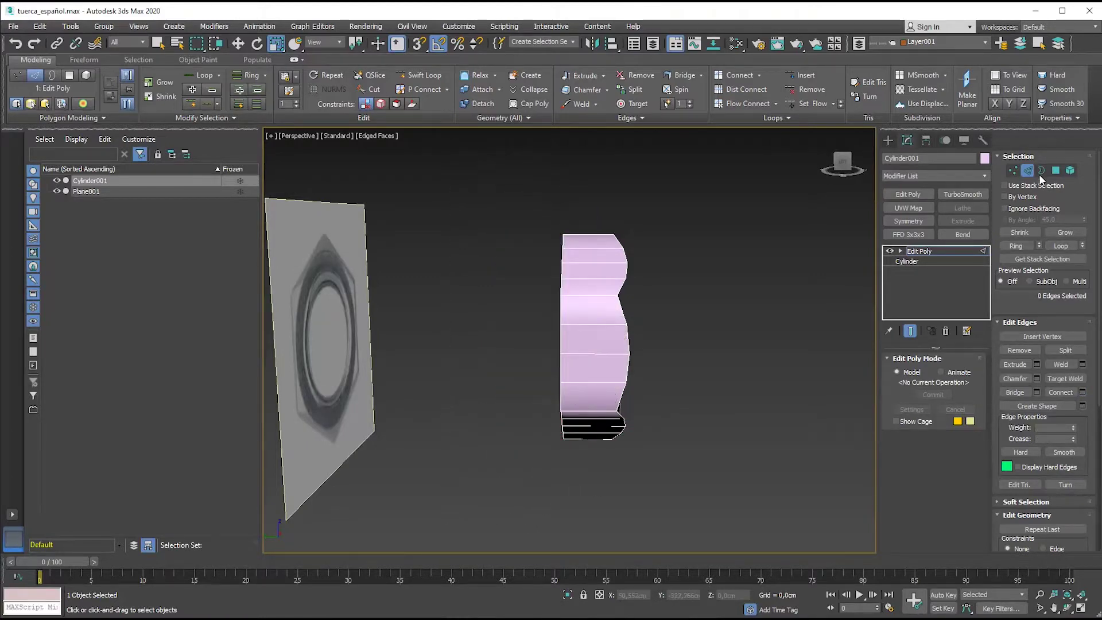
click(1040, 170)
click(601, 319)
alt+middle_drag(601, 319, 605, 328)
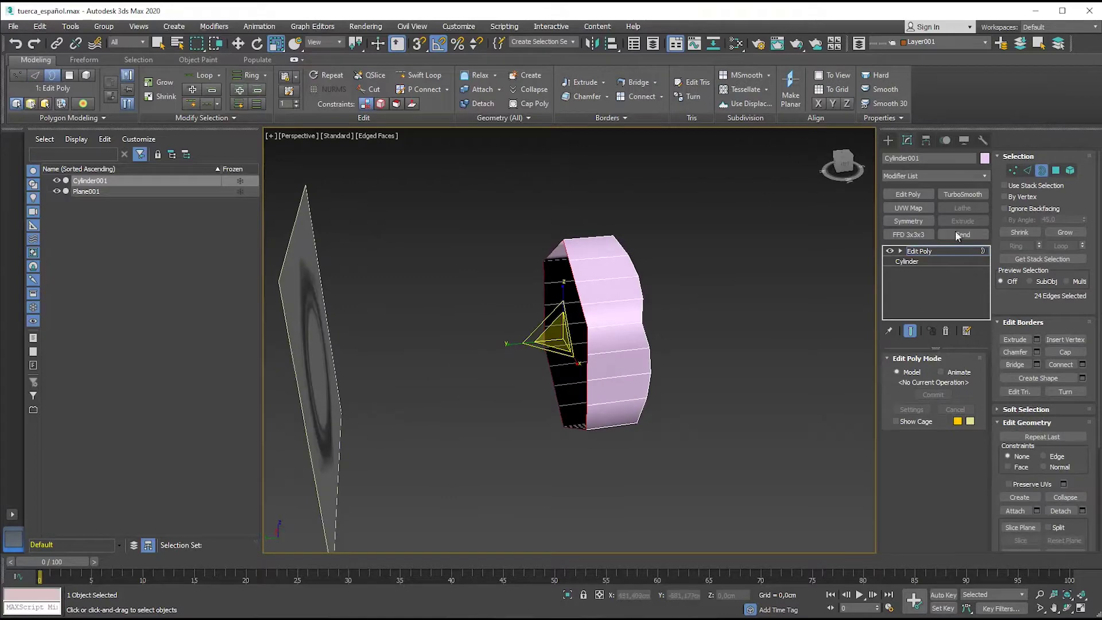
click(908, 221)
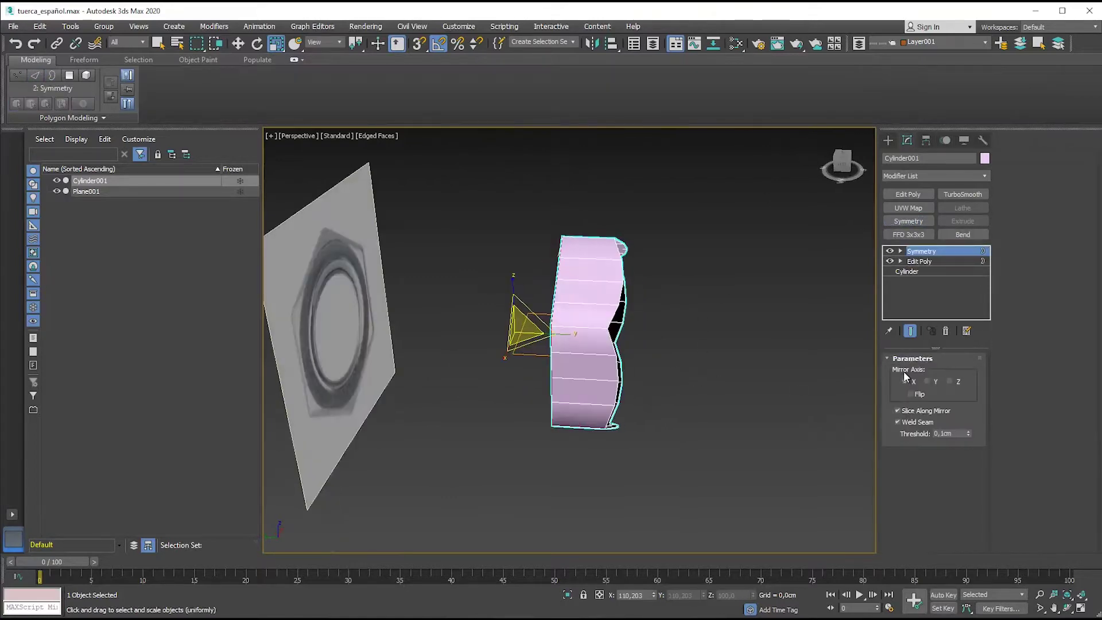
- Set the Symmetry axis to Z, then extend the open border edges into a thick rim
click(933, 380)
alt+middle_drag(574, 344, 628, 361)
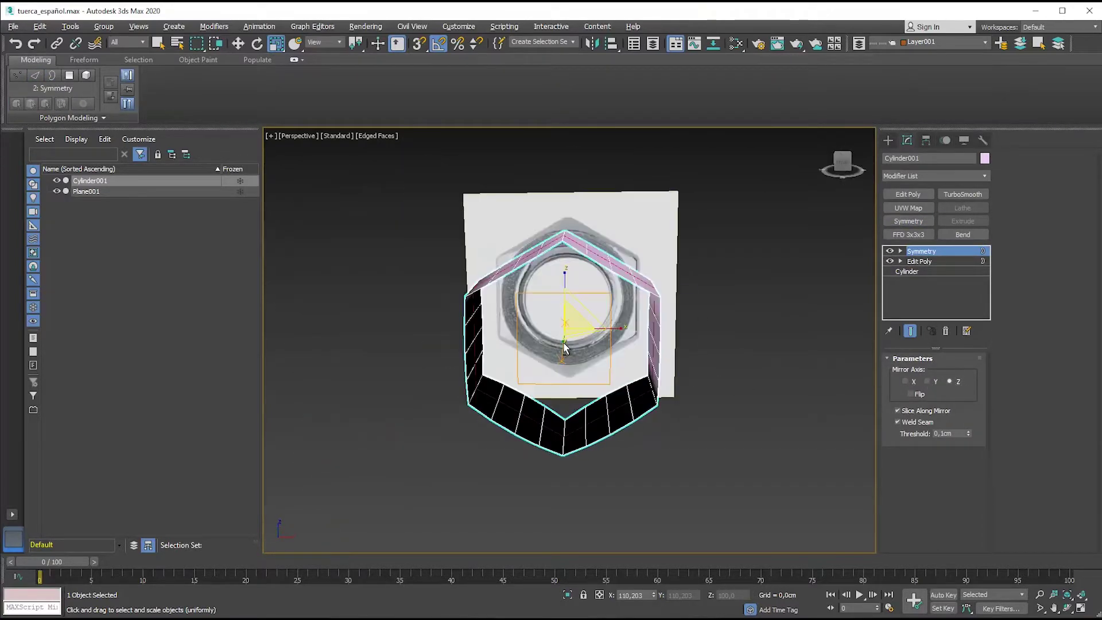
click(918, 262)
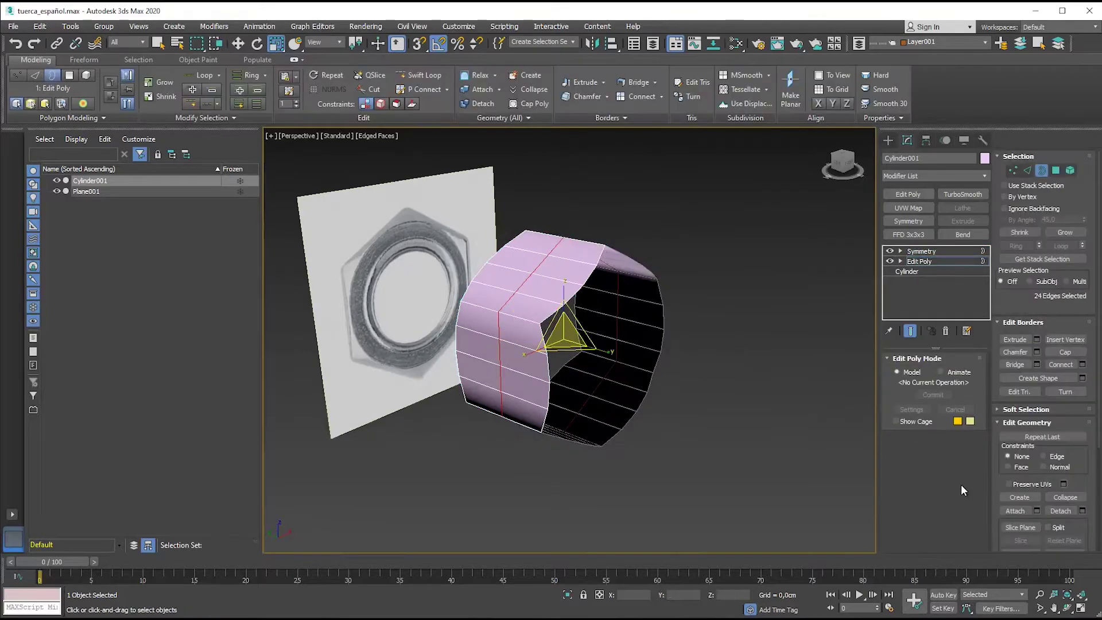
click(1027, 170)
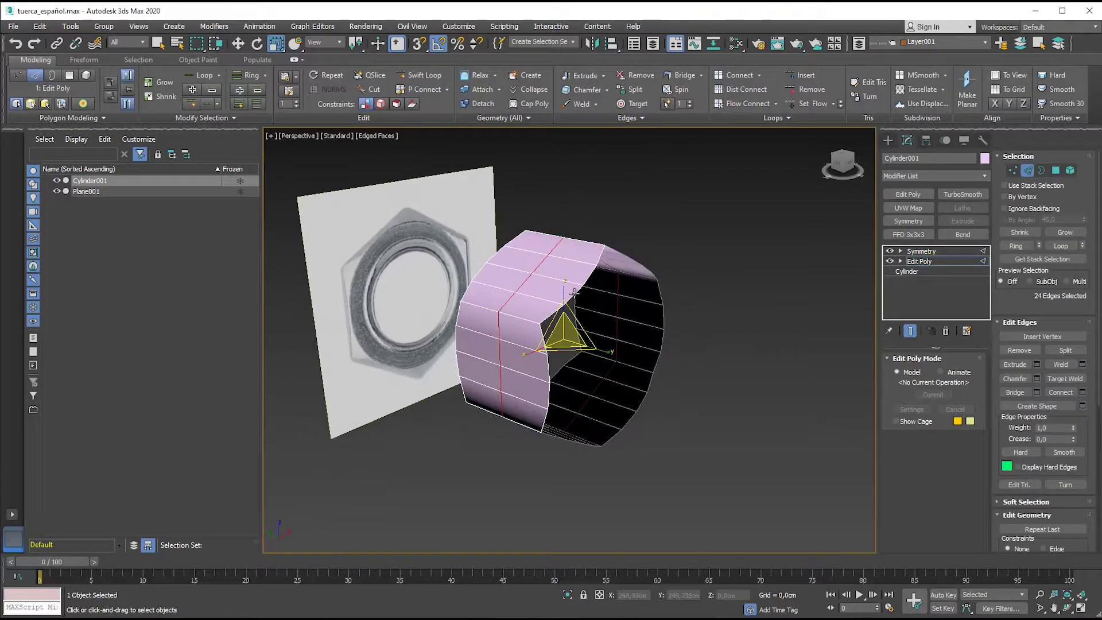
shift+drag(612, 356, 615, 372)
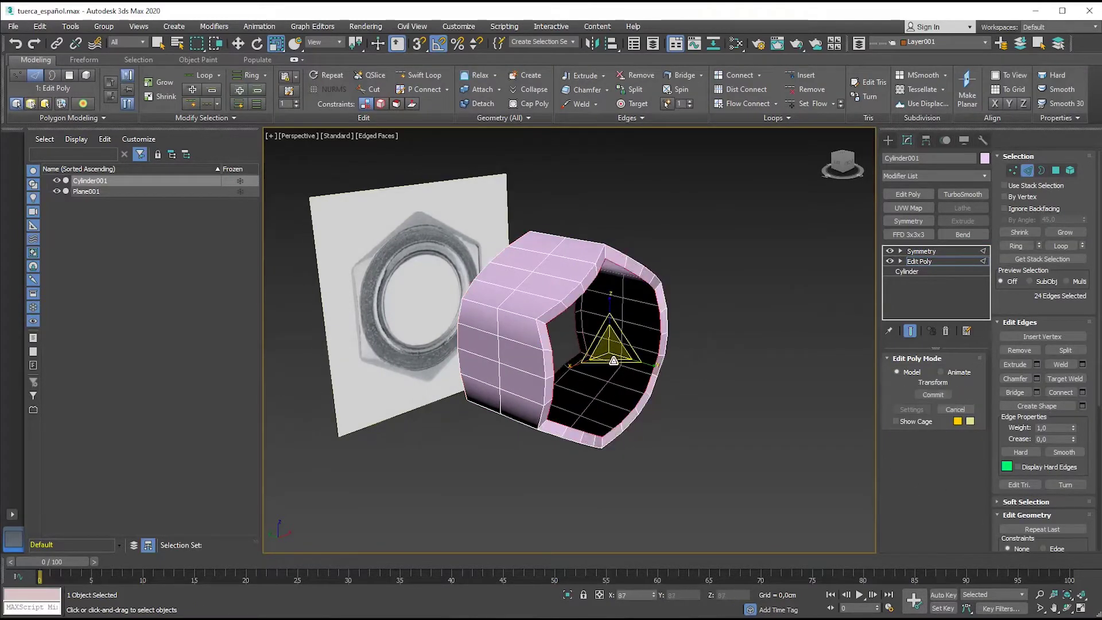
- Try Make Planar Y on the rim edges, then undo it
key(f)
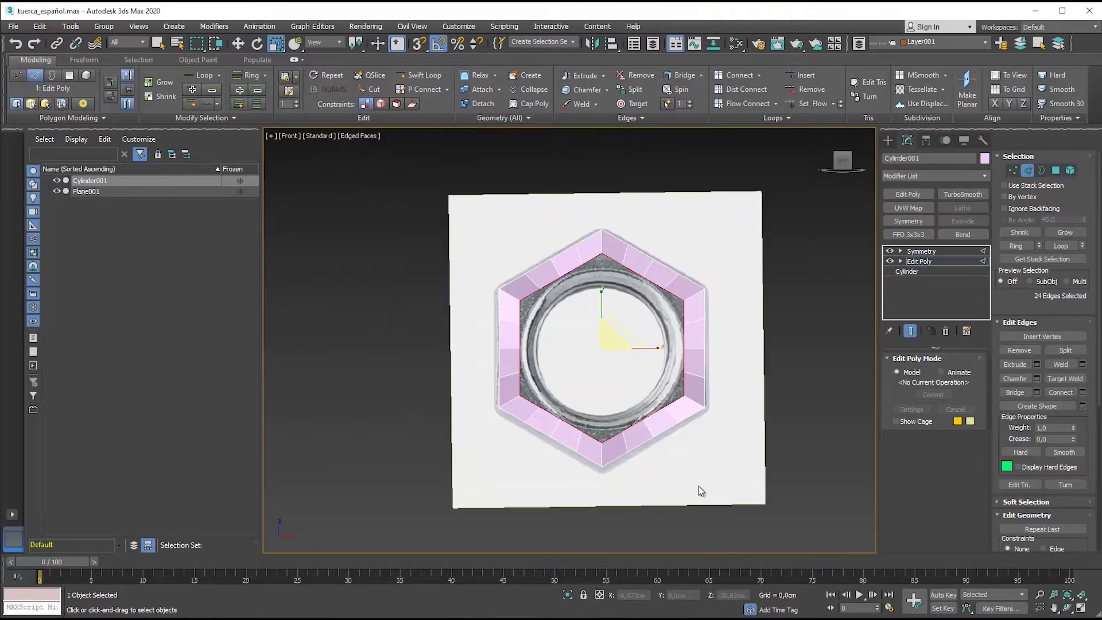
alt+middle_drag(600, 337, 677, 400)
key(w)
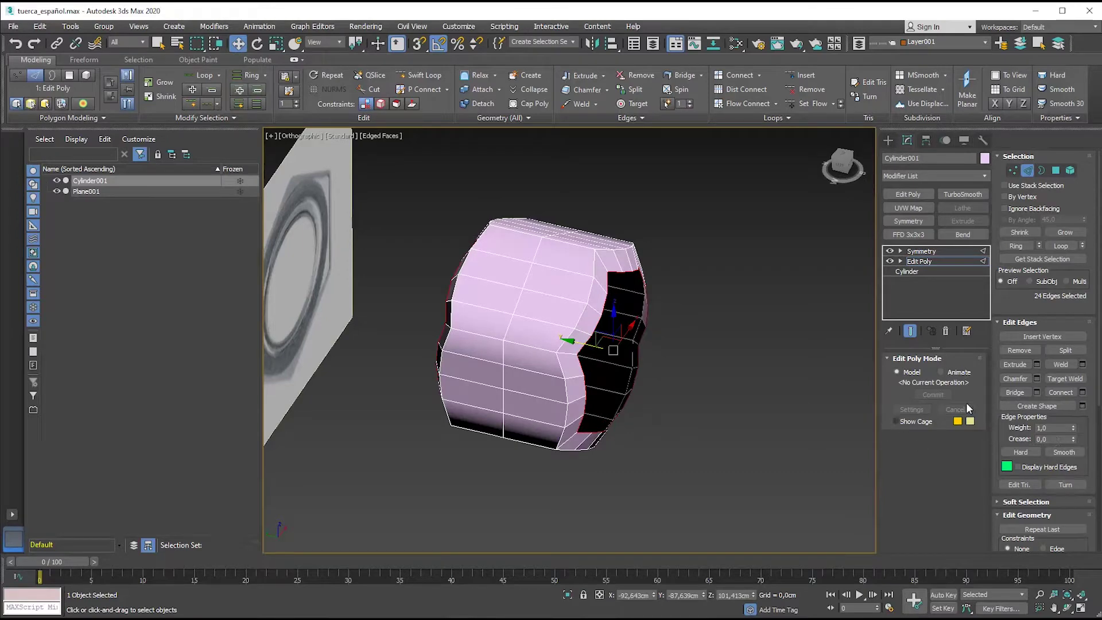
scroll(1045, 448, down, 3)
scroll(1055, 459, down, 5)
scroll(1068, 463, down, 3)
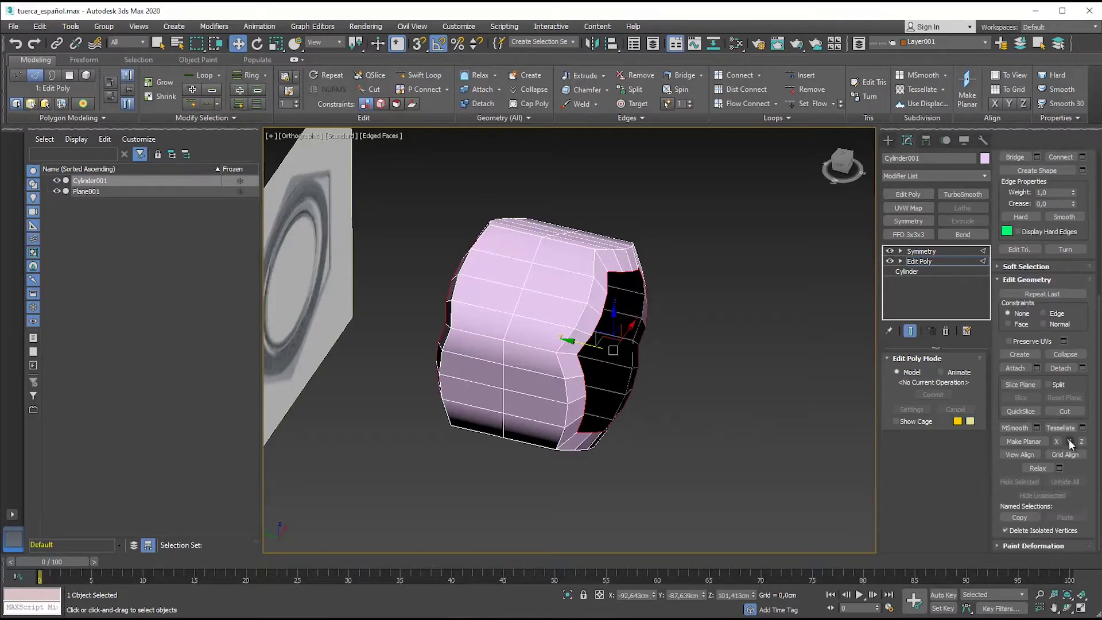
click(1068, 441)
key(ctrl+z)
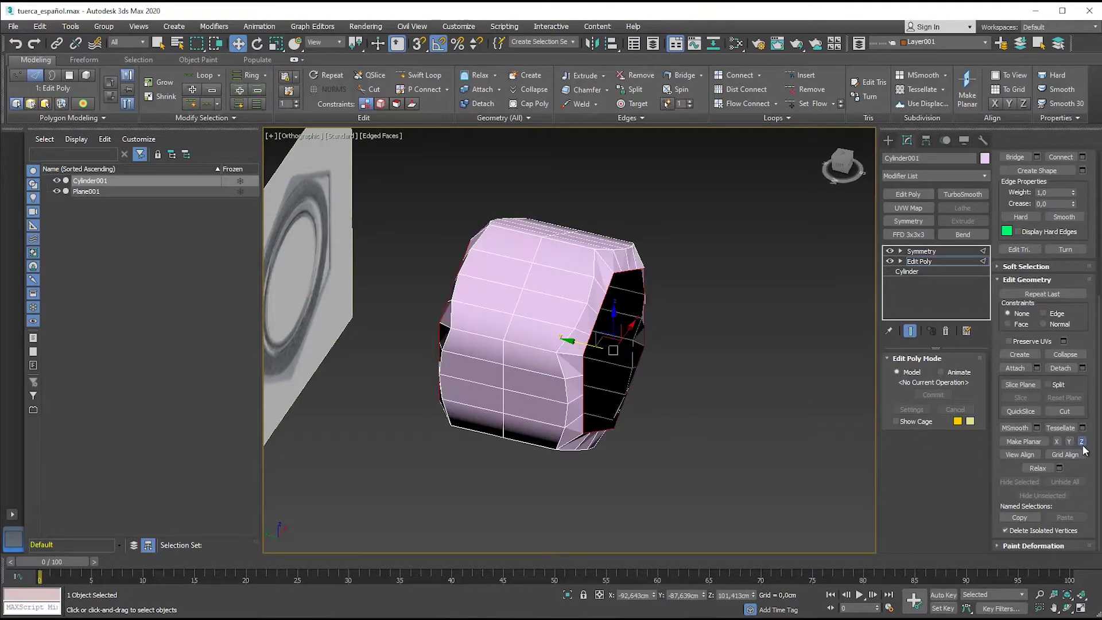
alt+middle_drag(808, 435, 556, 160)
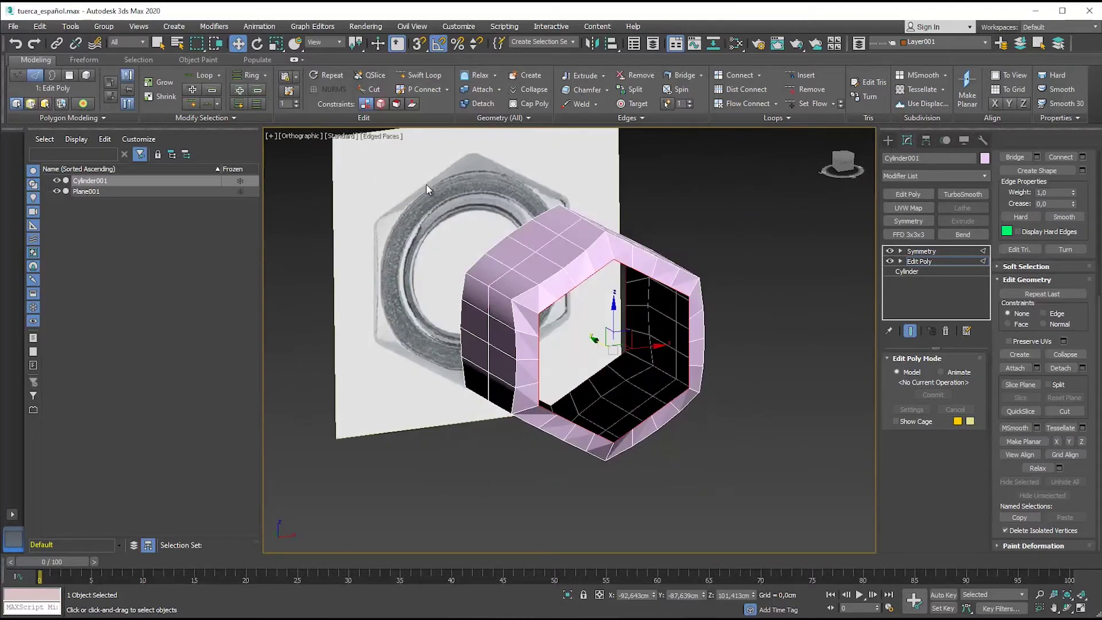
- Make the inner hole loop circular with Loop Tools
click(774, 118)
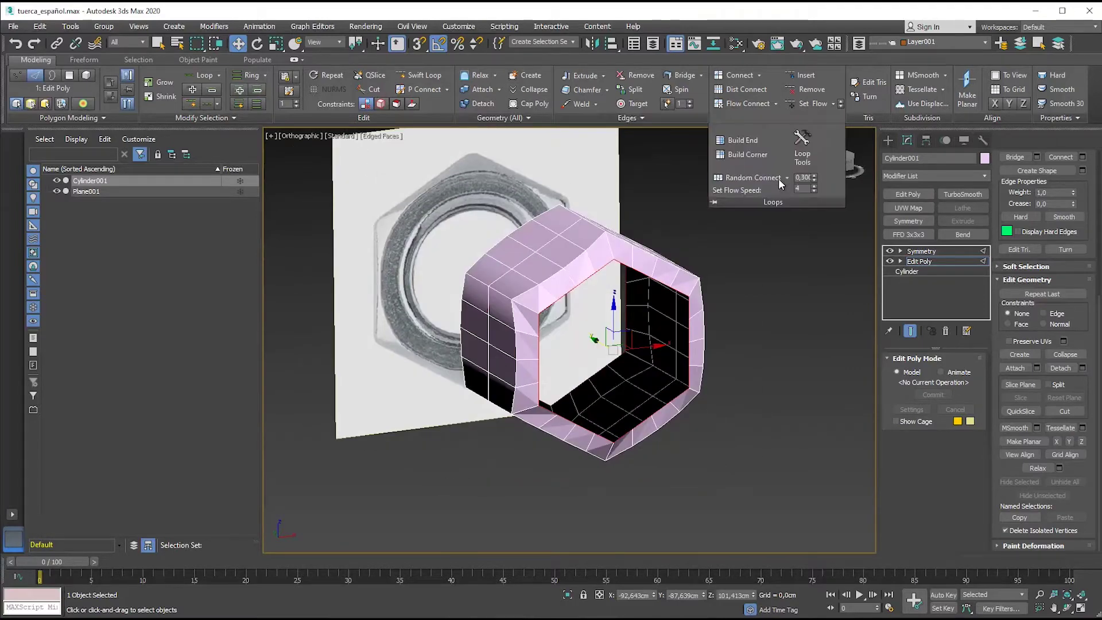
click(806, 142)
key(f)
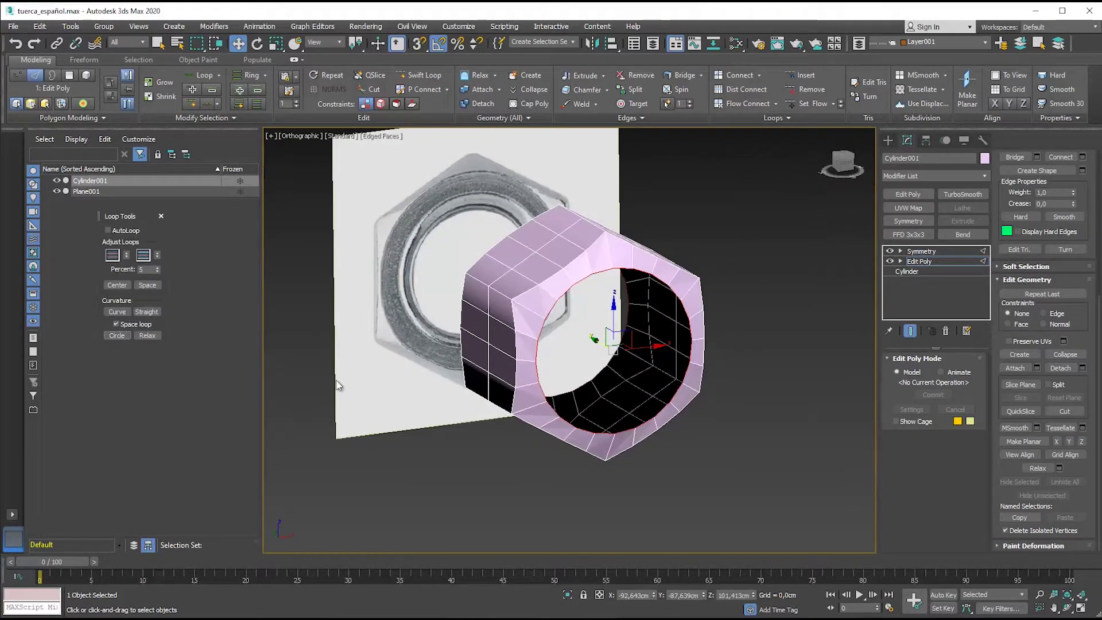
key(z)
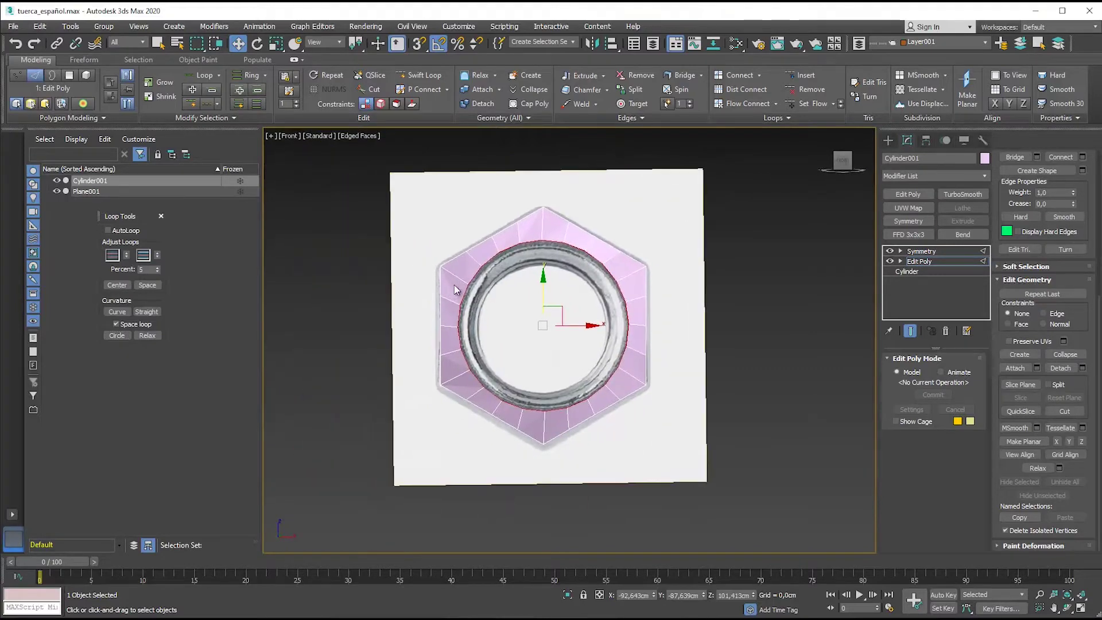
- Rotate the round hole loop slightly in the front view with angle snap off
key(e)
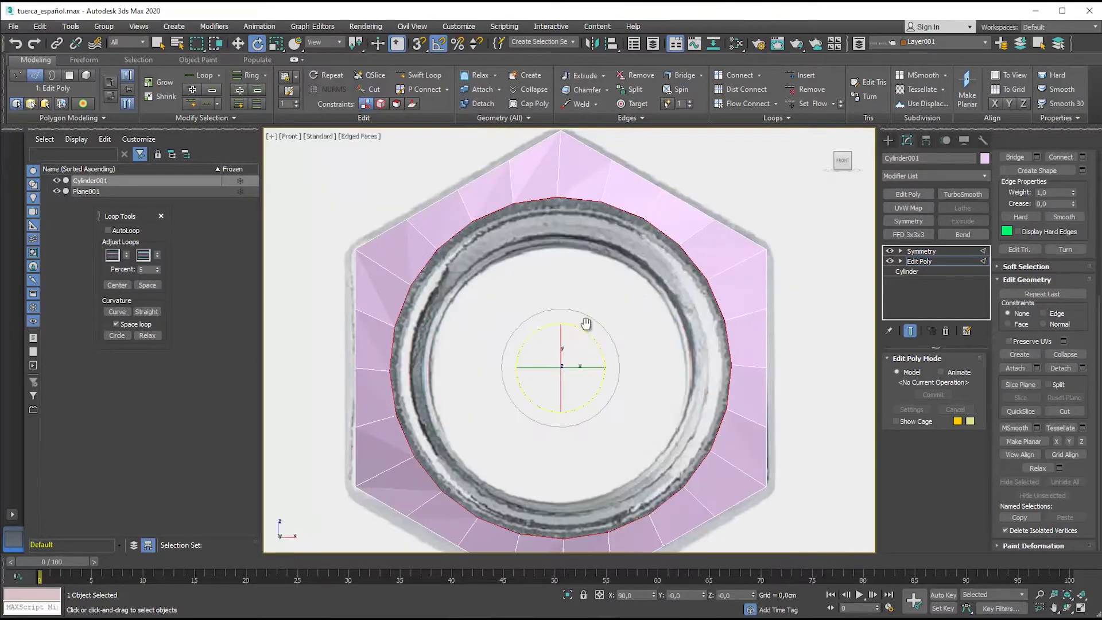
middle_drag(585, 323, 591, 322)
key(a)
drag(592, 317, 594, 320)
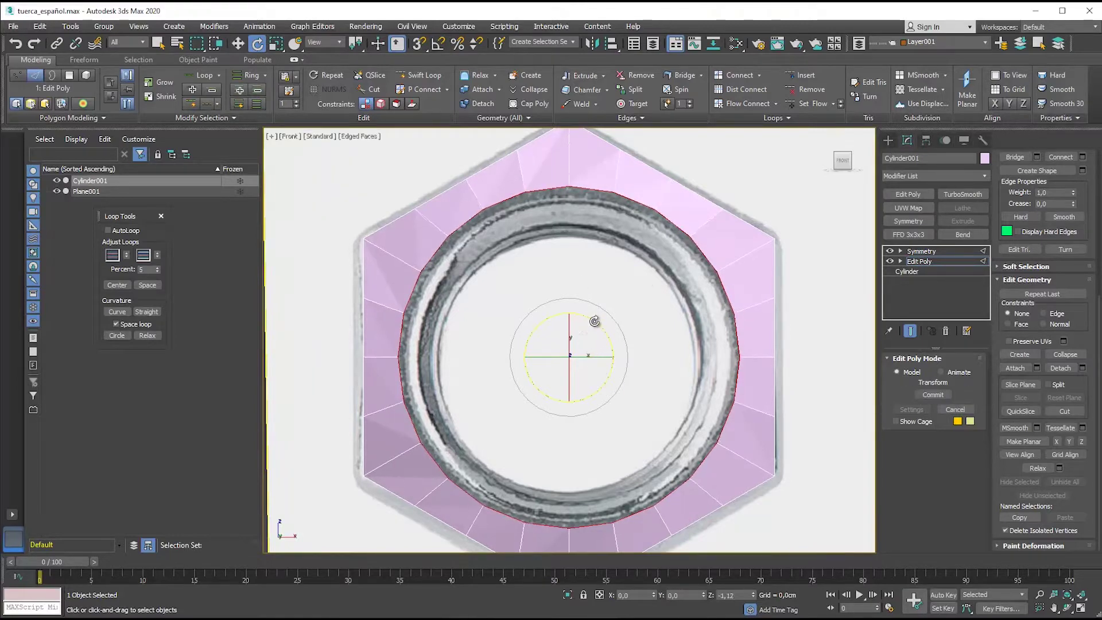
scroll(593, 320, down, 5)
scroll(592, 312, up, 1)
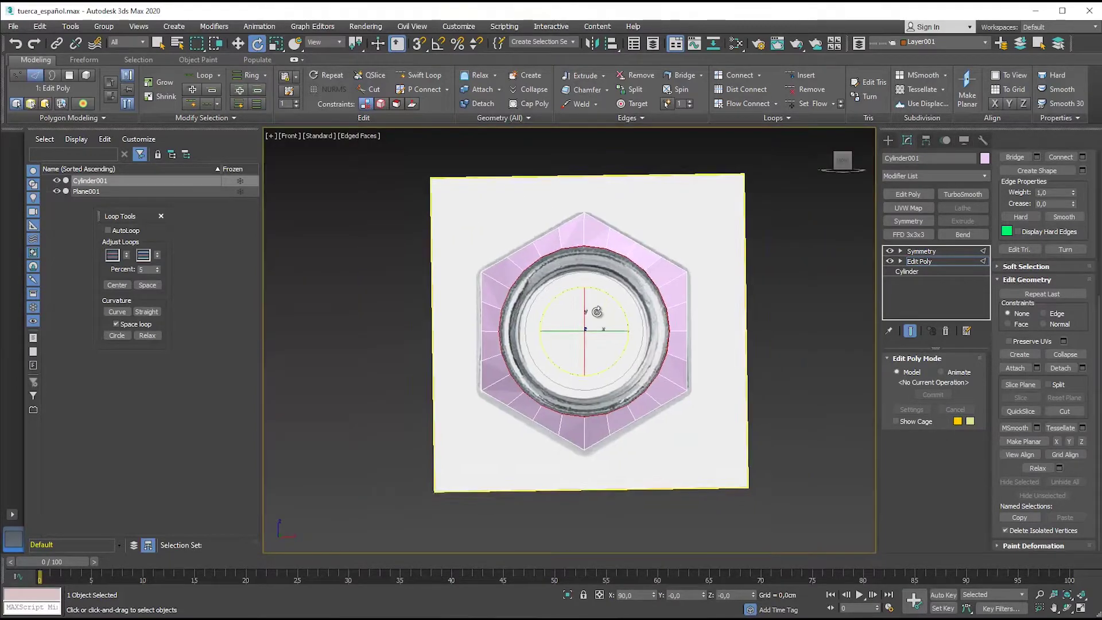
scroll(597, 304, up, 2)
scroll(597, 305, up, 2)
middle_drag(598, 305, 606, 343)
drag(605, 343, 607, 344)
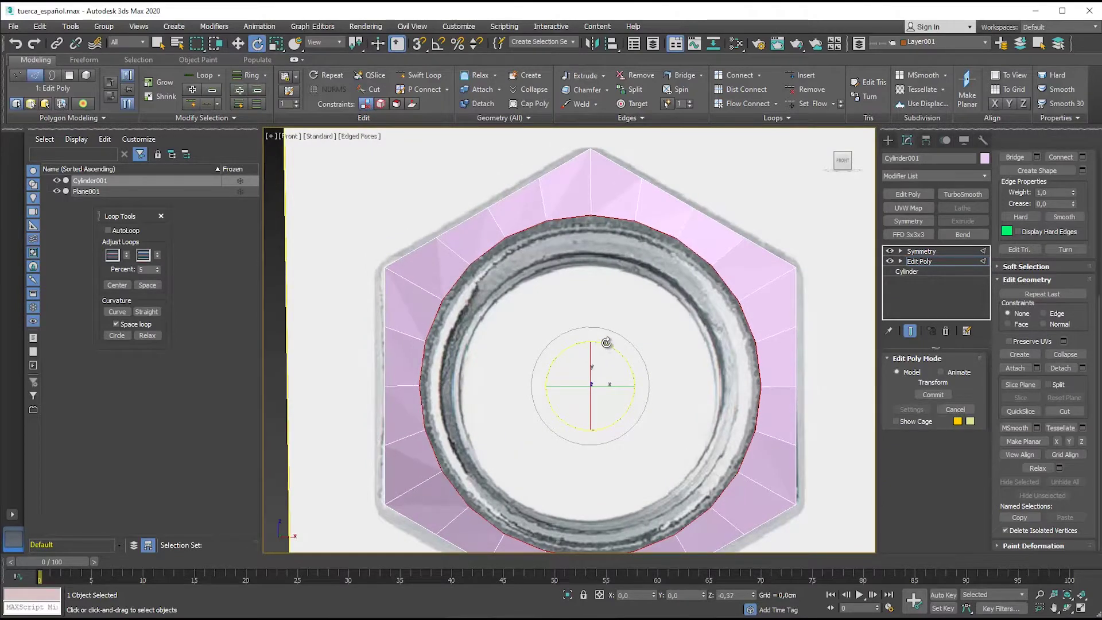
- Scale the round loop to match the reference image's hole edge
key(ctrl+z)
scroll(606, 342, down, 3)
middle_drag(592, 342, 565, 310)
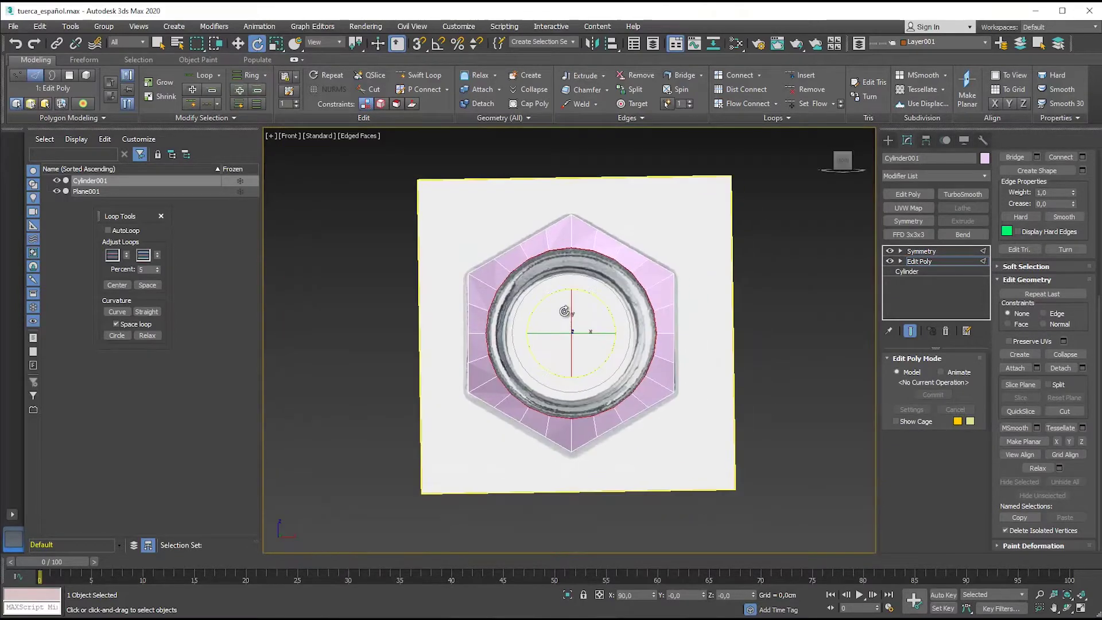
key(p)
key(f)
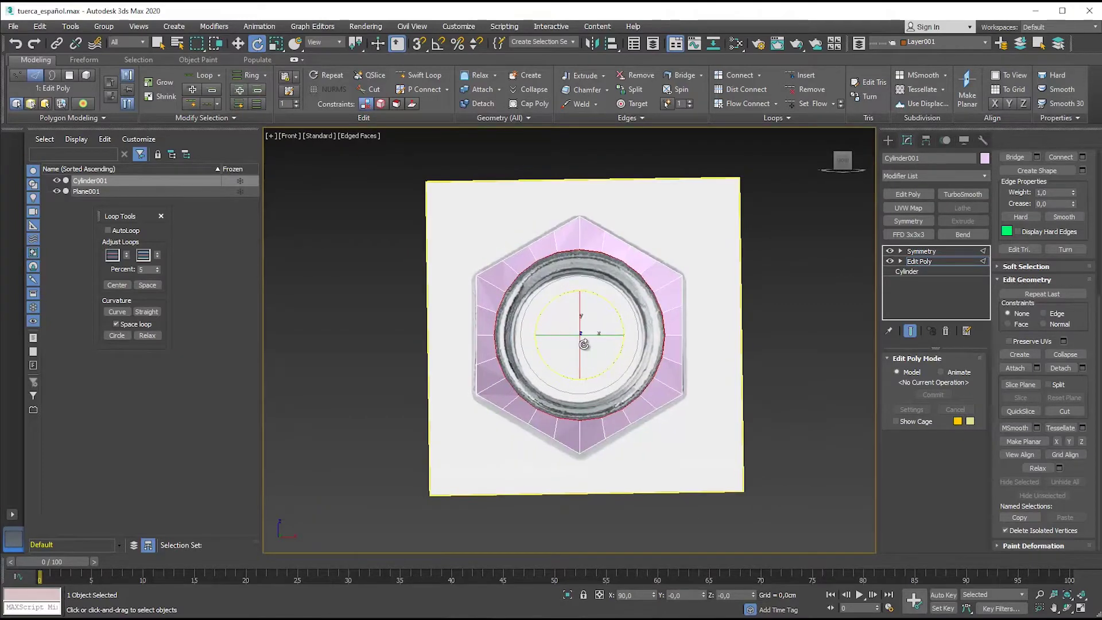
key(r)
drag(588, 325, 589, 311)
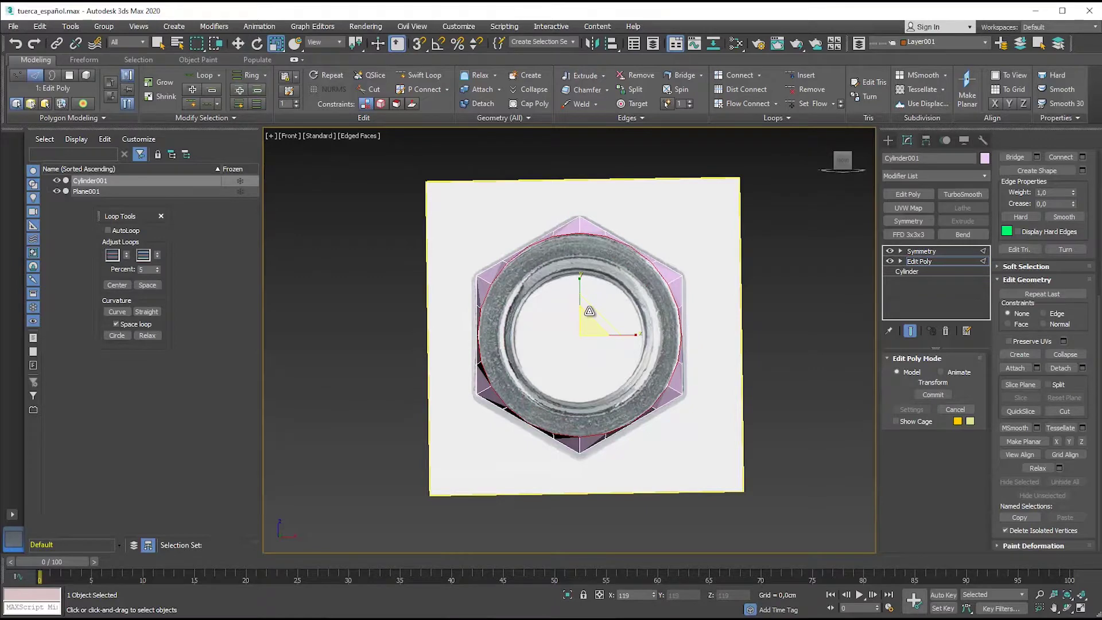
alt+middle_drag(589, 311, 666, 310)
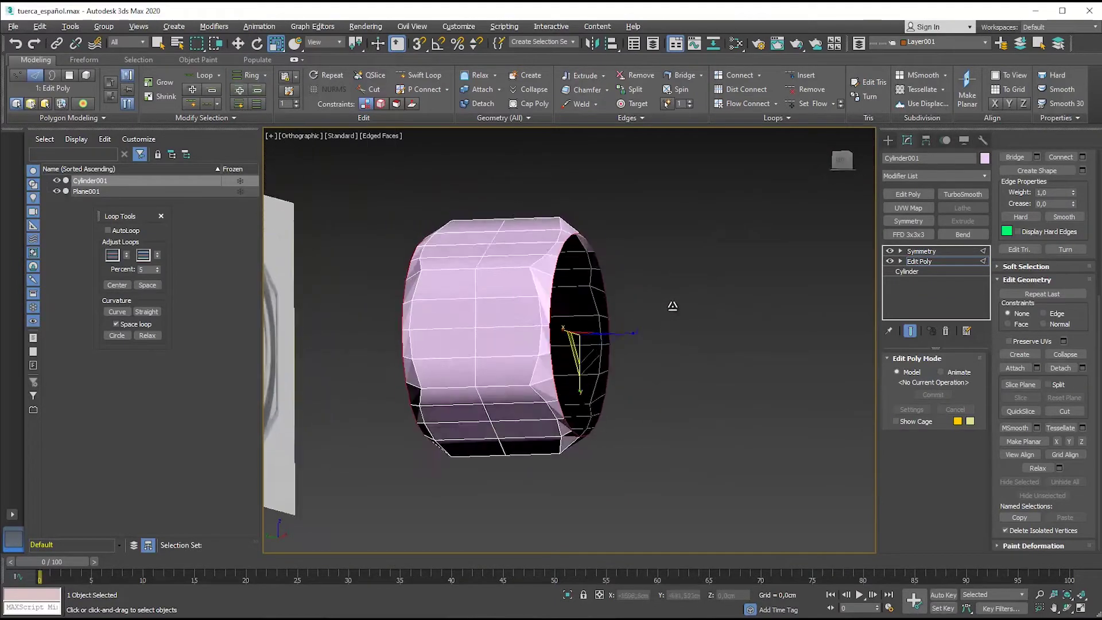
key(f)
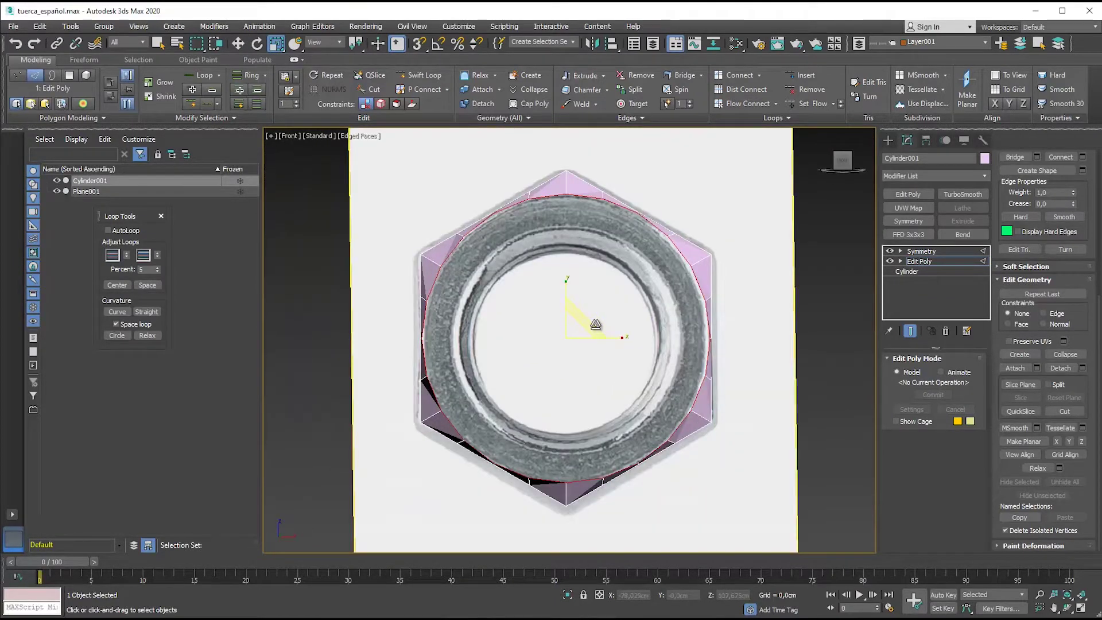
drag(574, 325, 579, 351)
- Orbit around the nut to inspect the round hole and its rim
key(p)
mouse_move(579, 351)
alt+middle_down()
mouse_move(442, 445)
mouse_move(547, 446)
mouse_move(546, 304)
alt+middle_up()
scroll(547, 304, up, 1)
scroll(553, 307, up, 2)
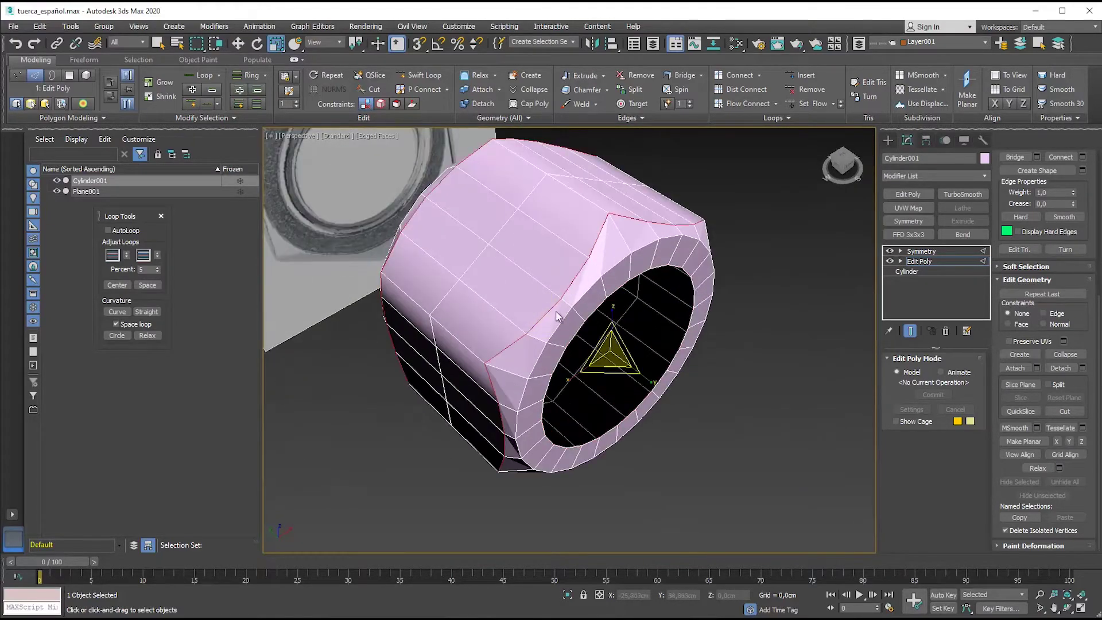
mouse_move(631, 356)
alt+middle_down()
mouse_move(603, 257)
mouse_move(672, 282)
alt+middle_up()
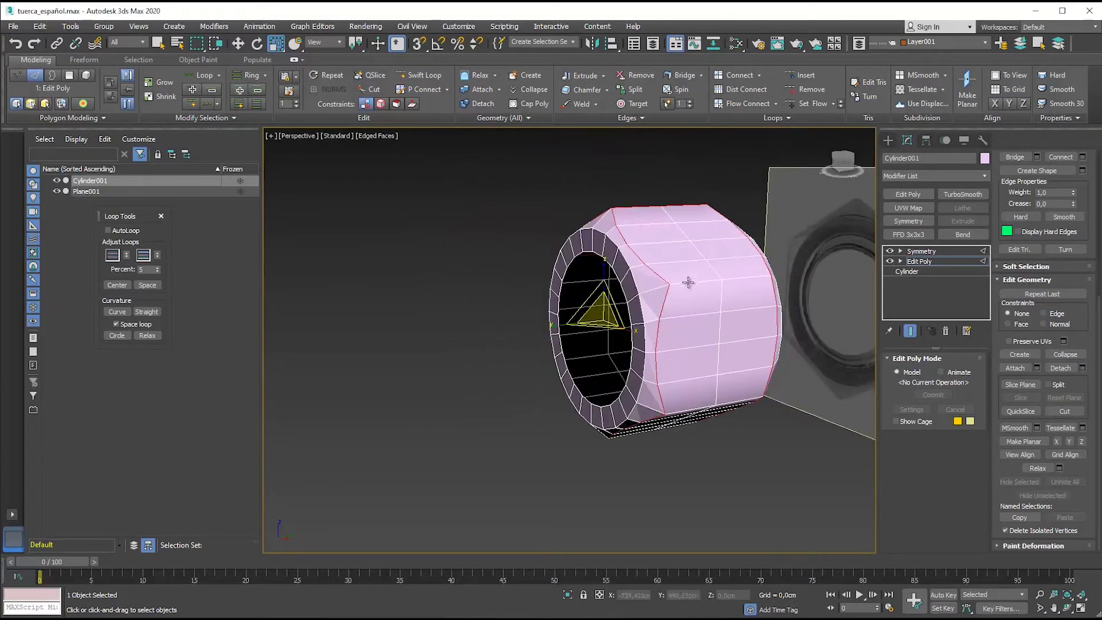
alt+middle_drag(678, 362, 669, 345)
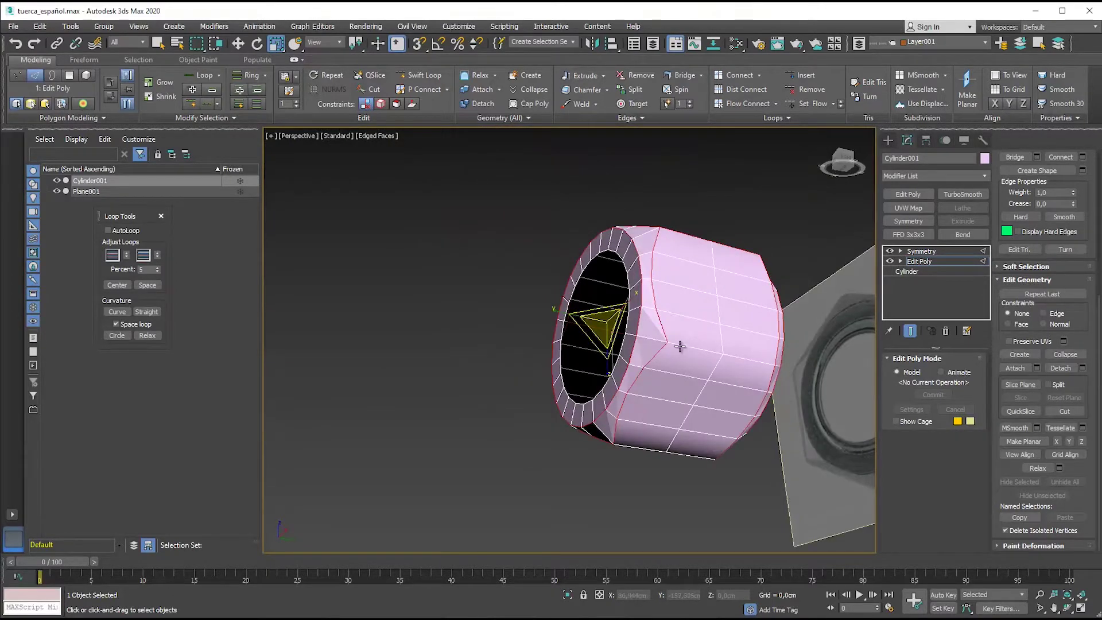
alt+middle_drag(654, 393, 584, 402)
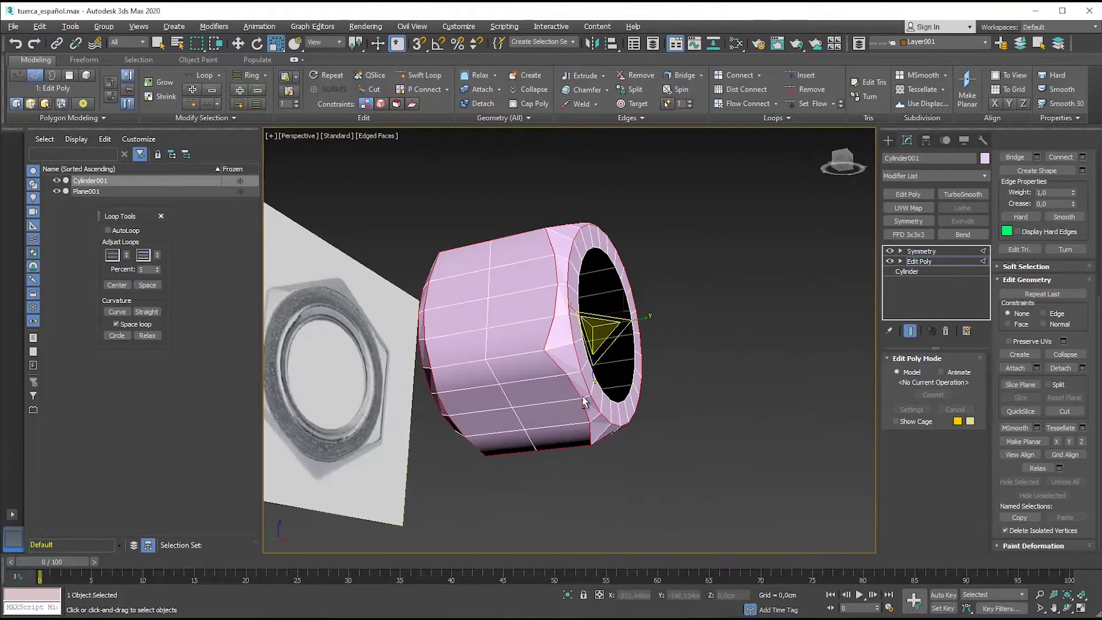
alt+middle_drag(523, 353, 521, 387)
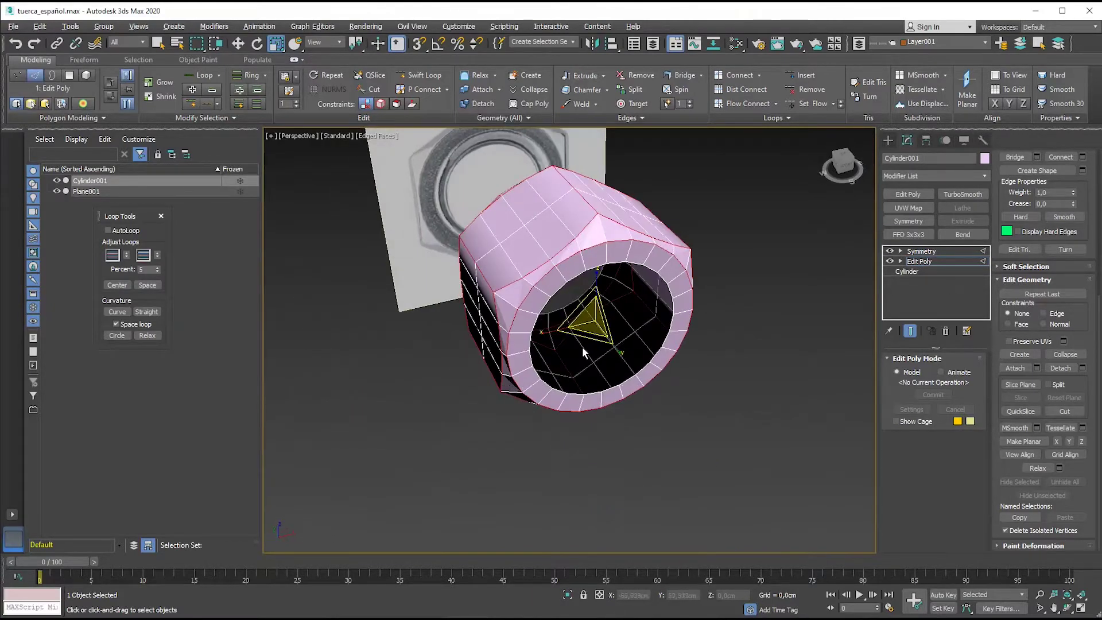
alt+middle_drag(577, 349, 633, 342)
scroll(1037, 224, up, 2)
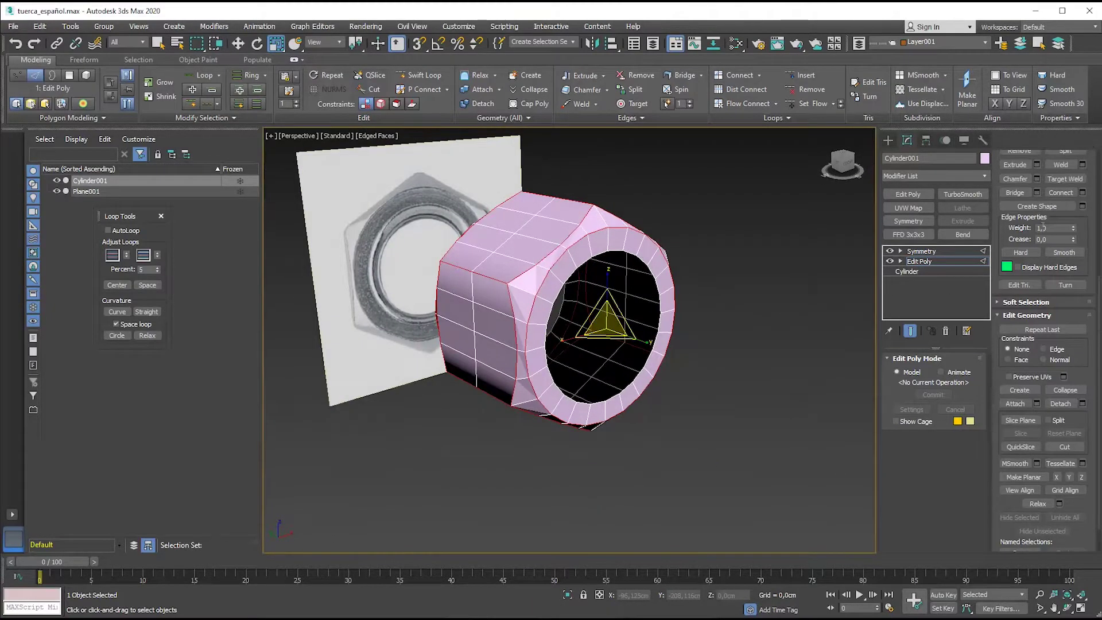
- Apply a quad chamfer to the selected hole edges and widen its amount
click(1036, 179)
scroll(487, 301, up, 3)
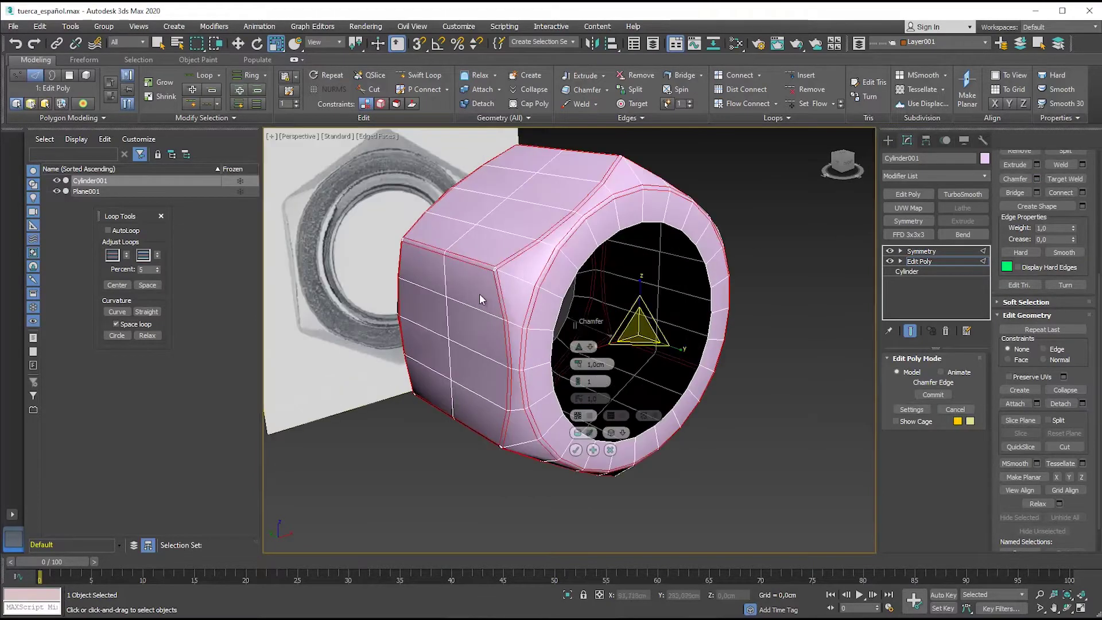
scroll(488, 301, up, 3)
click(578, 347)
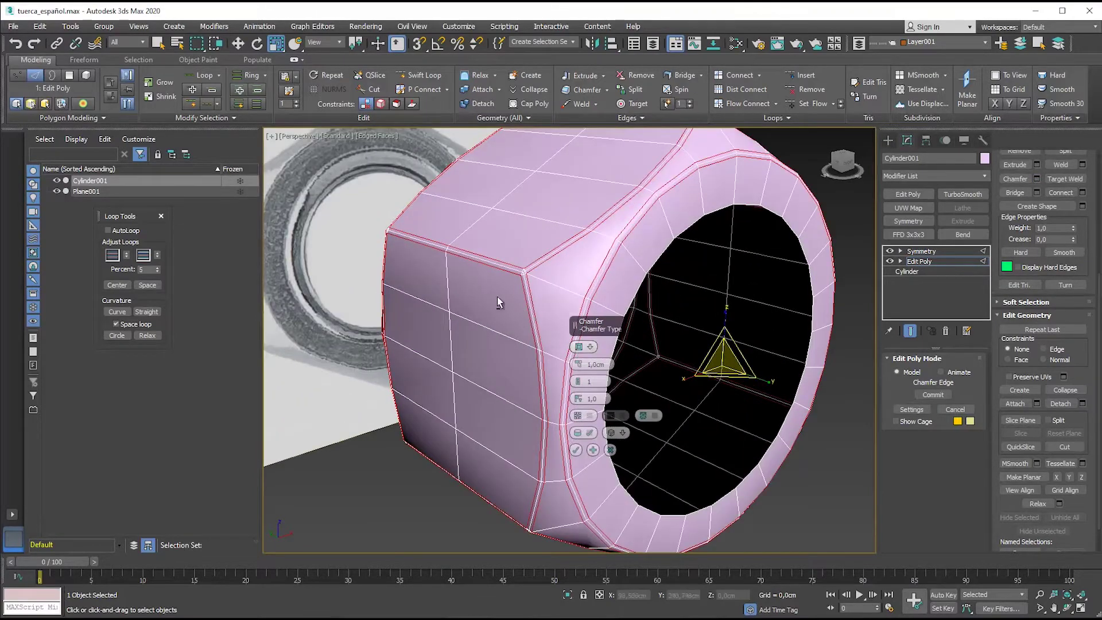
scroll(505, 310, up, 2)
scroll(570, 244, up, 2)
middle_drag(571, 243, 551, 247)
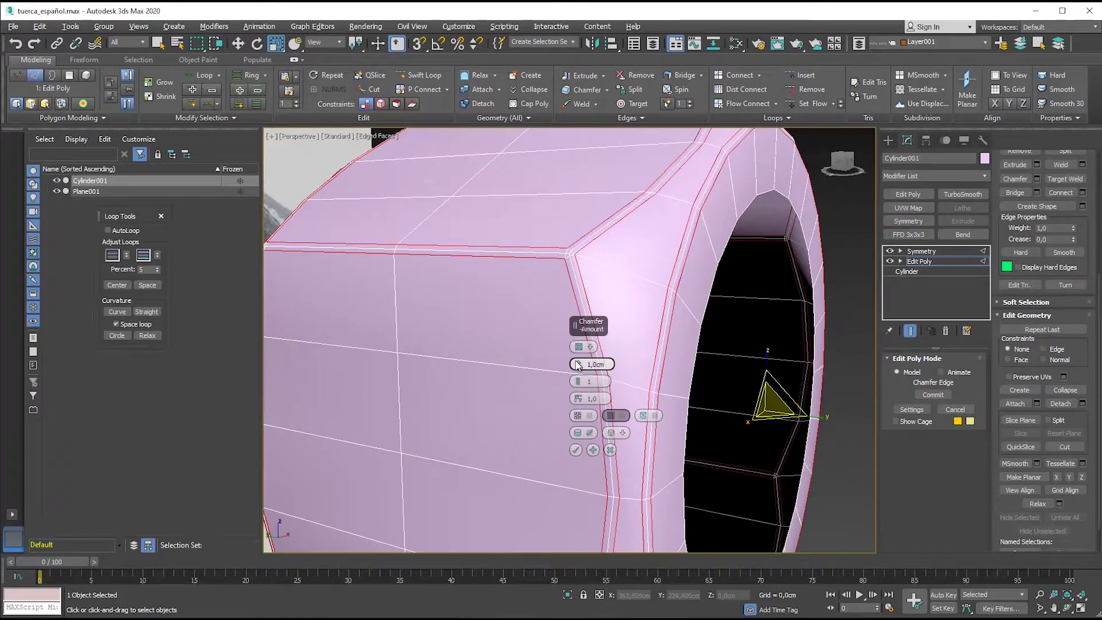
drag(578, 365, 578, 373)
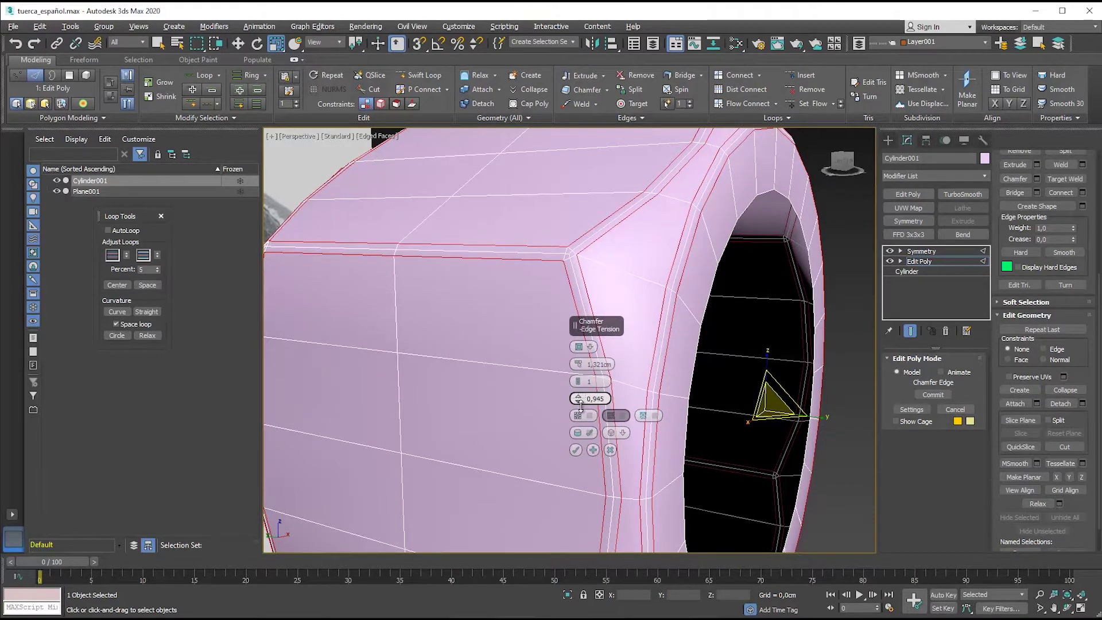
- Lower the chamfer's edge tension, commit it, and orbit out to view the whole nut
drag(583, 429, 579, 449)
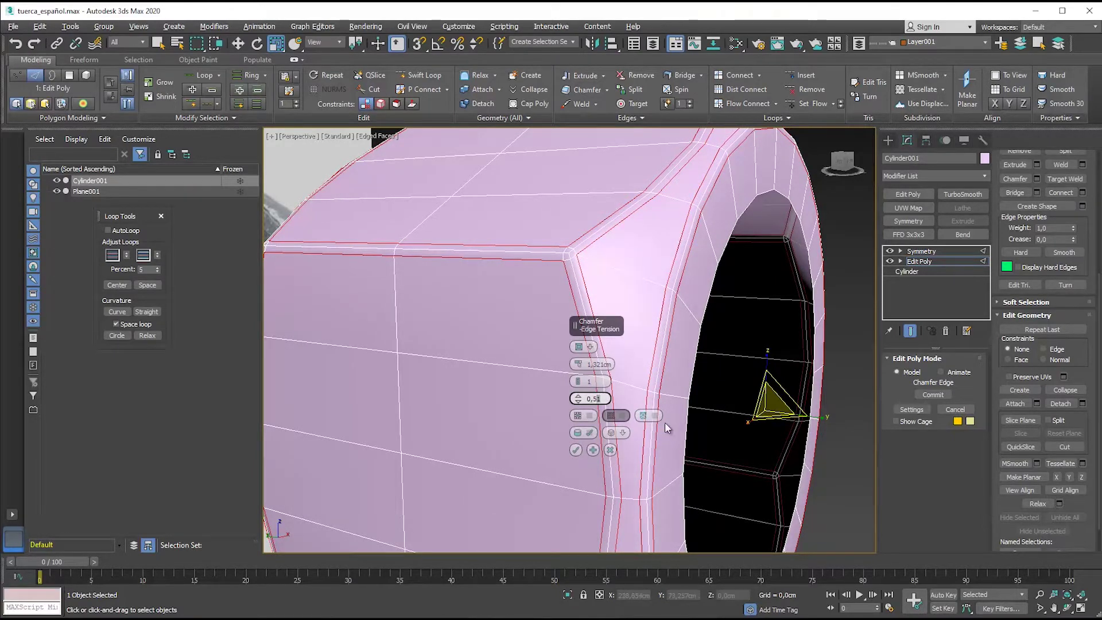
click(576, 450)
scroll(577, 449, down, 3)
mouse_move(576, 450)
alt+middle_down()
mouse_move(629, 342)
mouse_move(811, 379)
alt+middle_up()
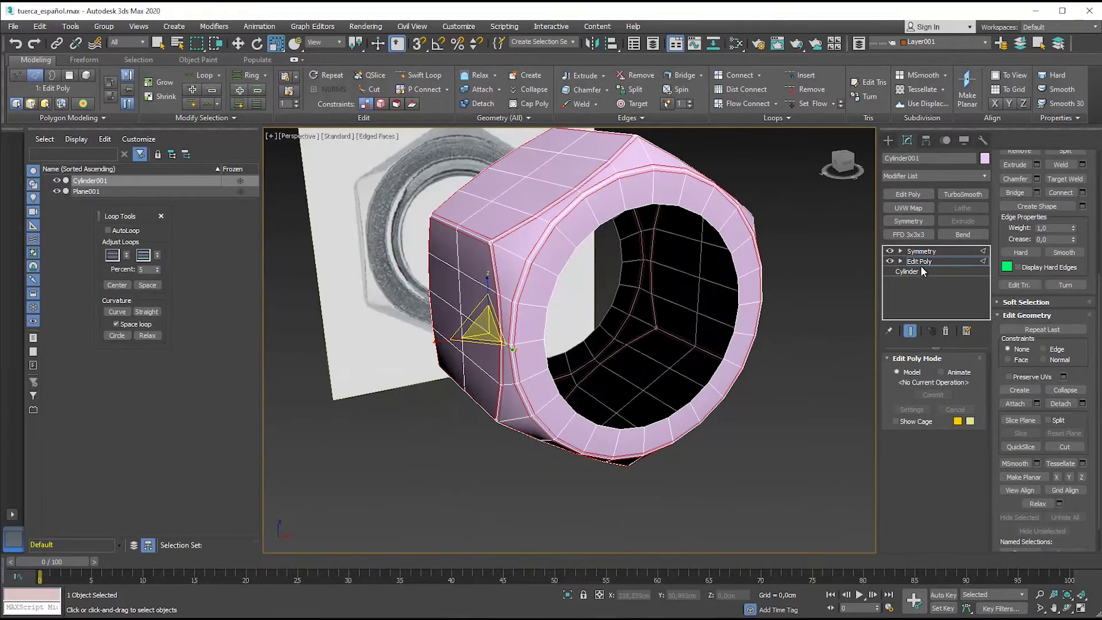
- Add a TurboSmooth modifier to the nut
click(962, 194)
click(794, 354)
scroll(798, 356, down, 3)
alt+middle_drag(852, 334, 824, 339)
scroll(770, 339, up, 5)
- Add a Symmetry modifier to the nut, undoing its accidental removal
click(711, 321)
click(904, 223)
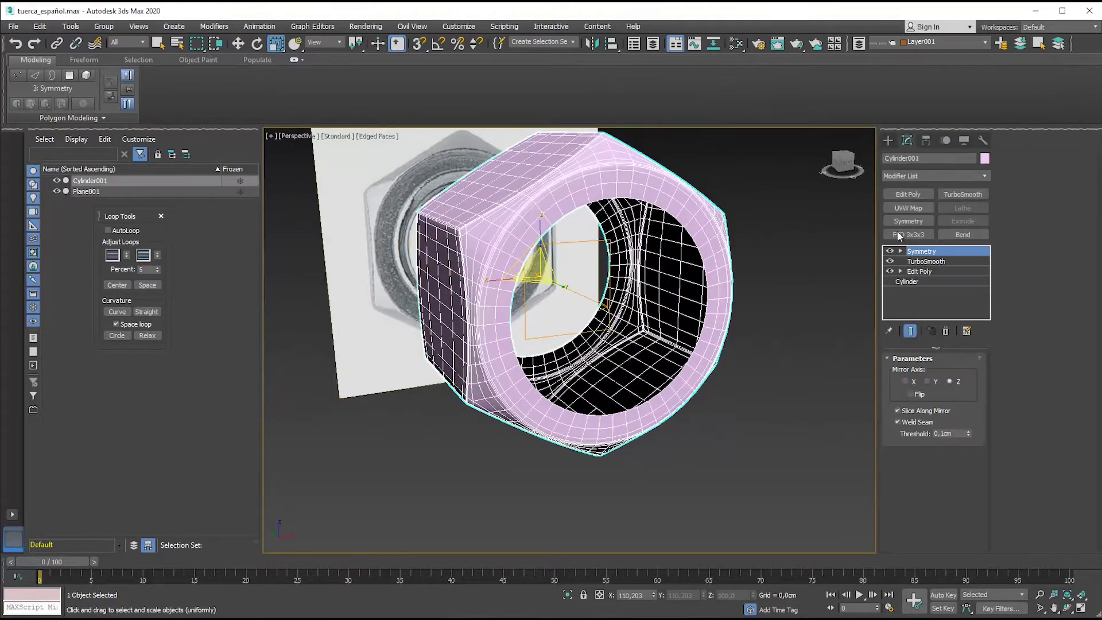
click(946, 331)
alt+middle_drag(843, 321, 851, 300)
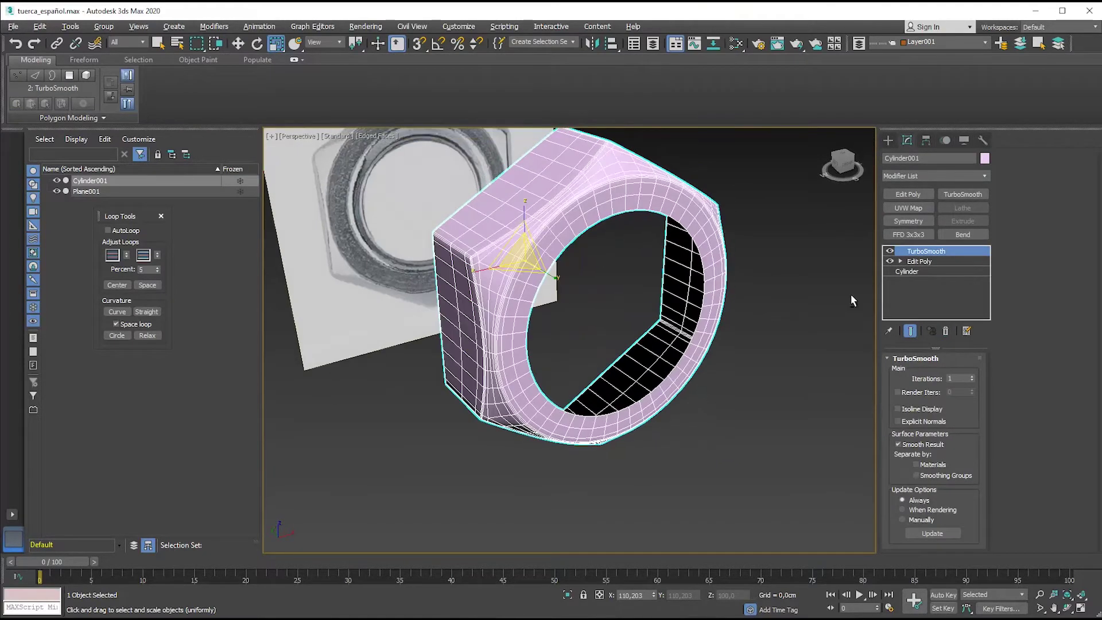
key(ctrl+z)
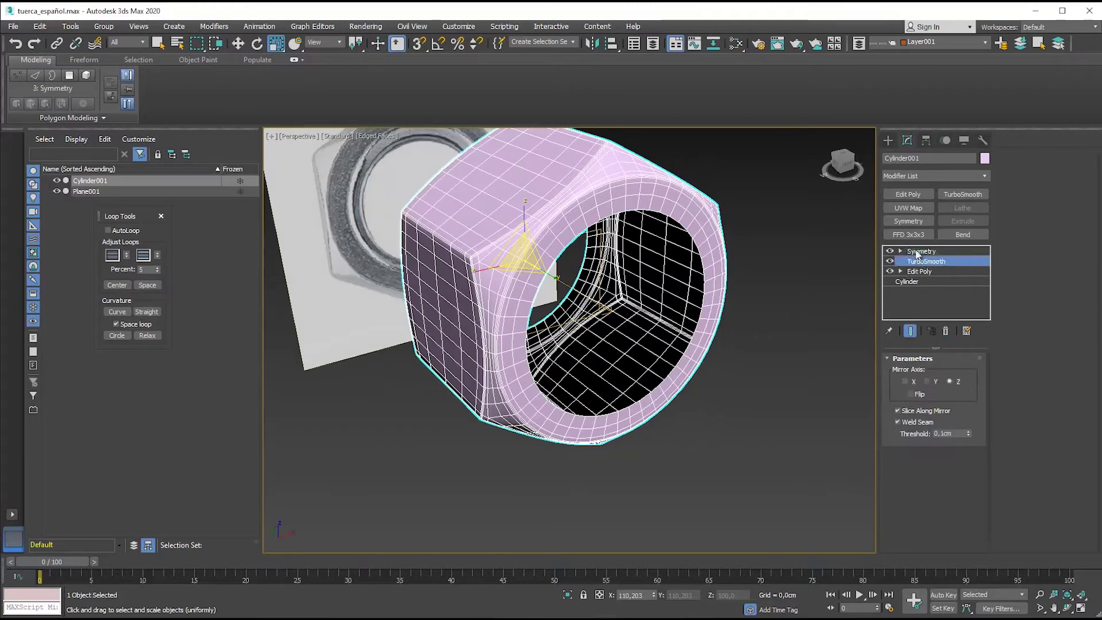
- Move TurboSmooth above Symmetry in the nut's modifier stack
drag(918, 251, 904, 253)
click(855, 275)
alt+middle_drag(784, 324, 716, 361)
scroll(711, 373, down, 3)
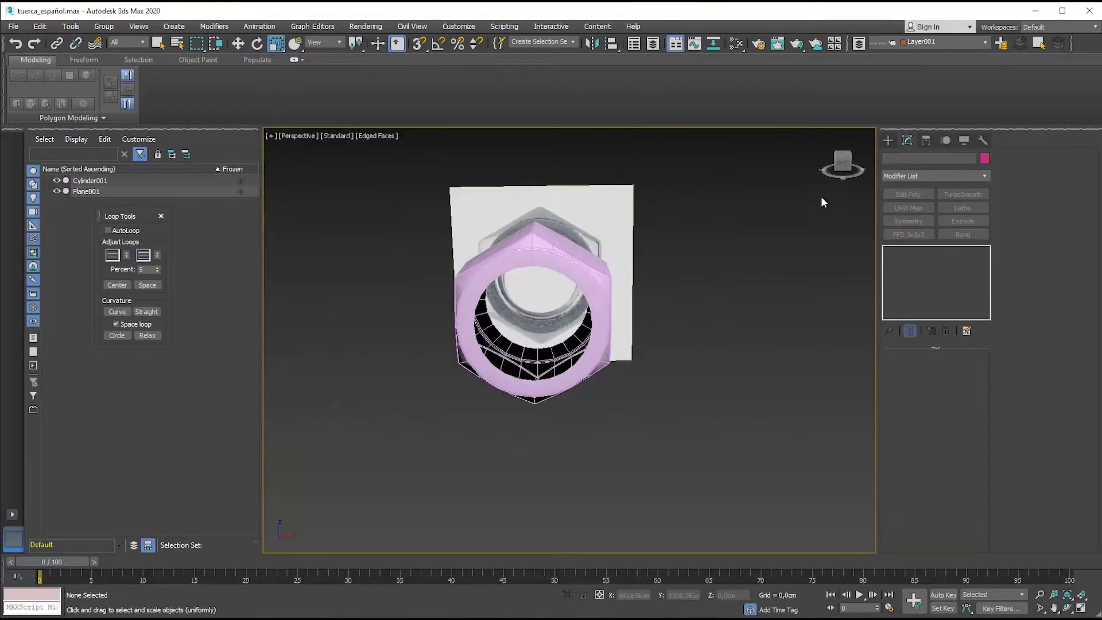
click(887, 140)
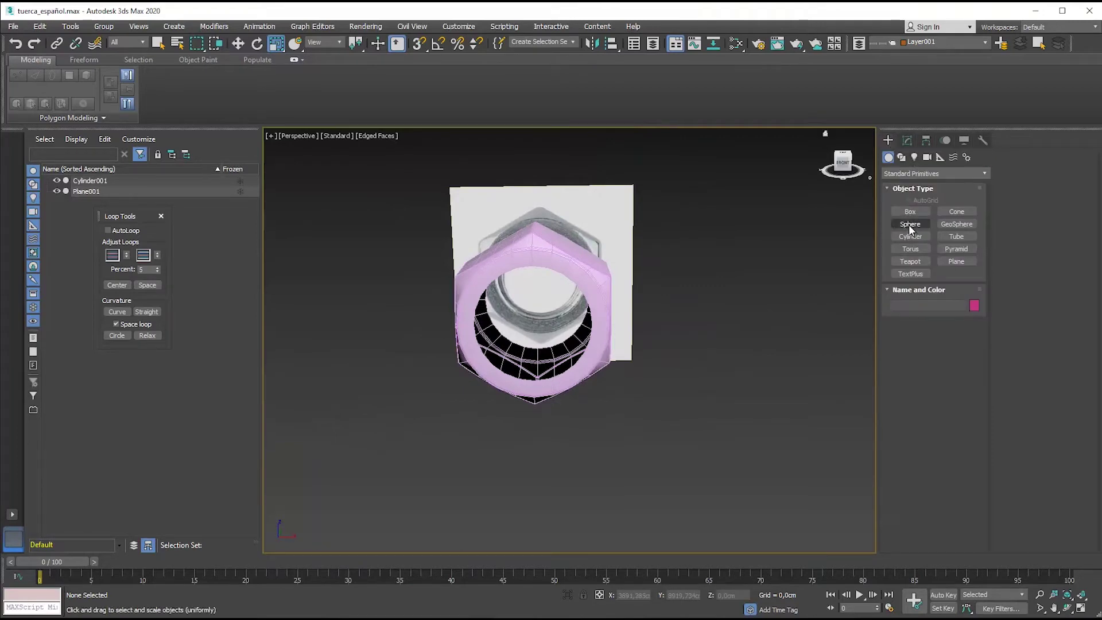
- Draw a new plane, Plane002, beside the nut in the Perspective viewport
key(f)
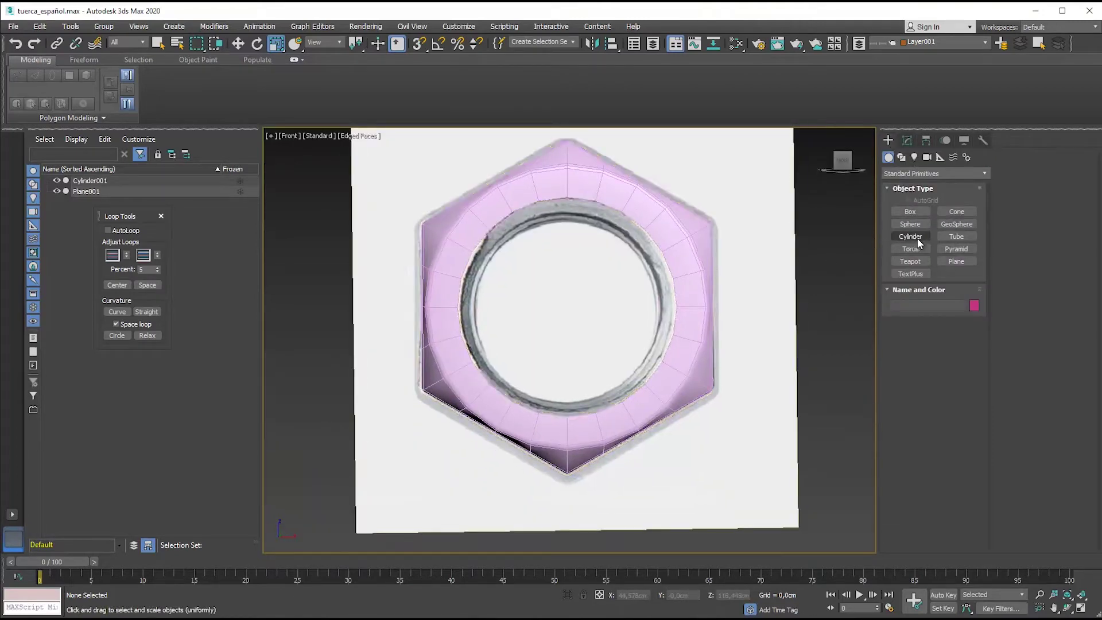
click(967, 261)
middle_drag(642, 288, 435, 288)
mouse_move(642, 273)
middle_down()
mouse_move(635, 418)
mouse_move(628, 272)
middle_up()
key(p)
drag(645, 250, 892, 433)
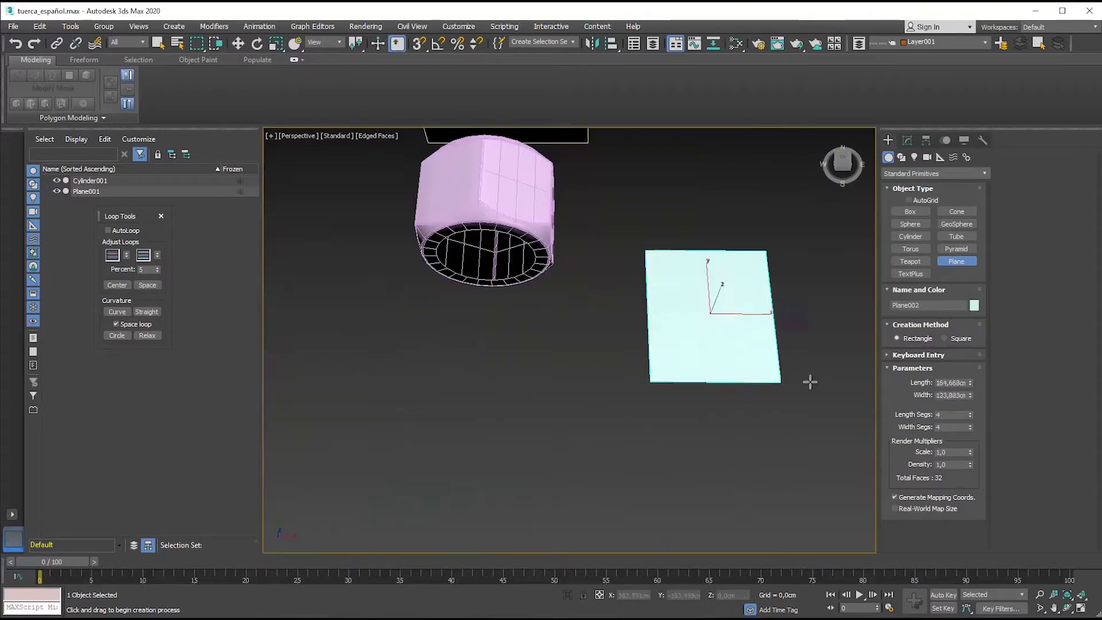
alt+middle_drag(698, 360, 694, 348)
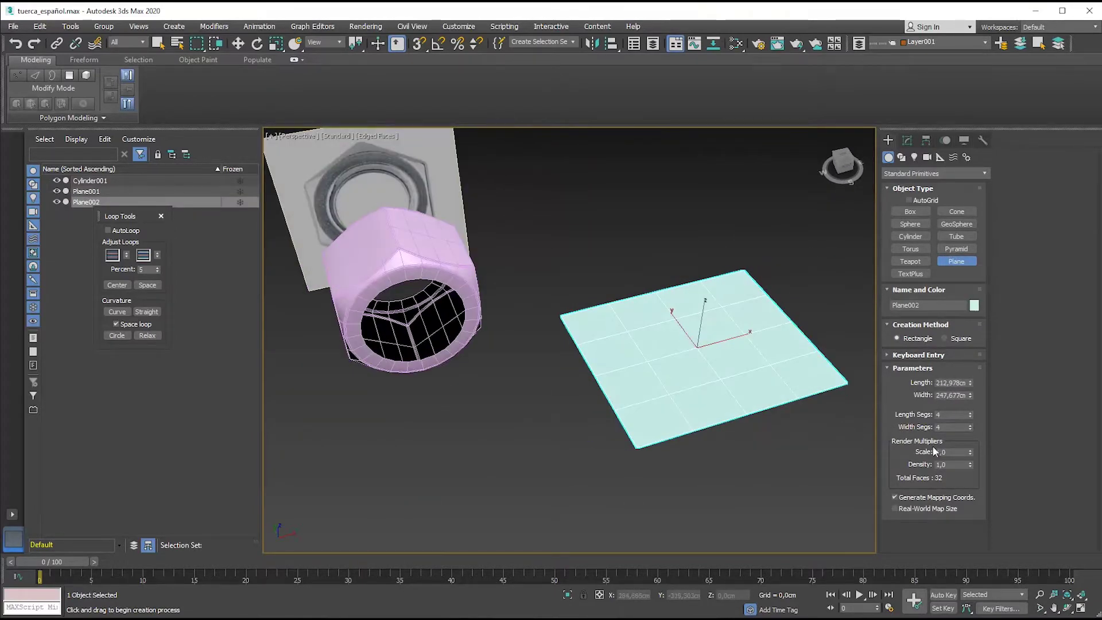
right_click(969, 429)
- Reduce the plane's width segments to 1
key(r)
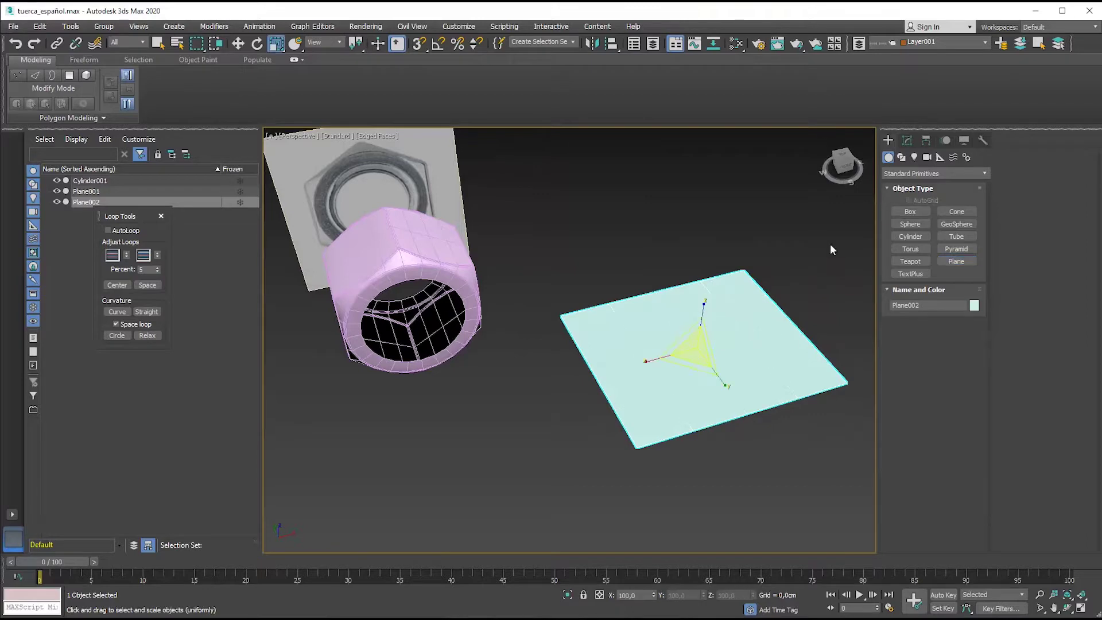
click(907, 140)
mouse_move(580, 373)
alt+middle_down()
mouse_move(552, 404)
mouse_move(548, 396)
alt+middle_up()
- Select the inner ring edge loop of the nut's hole in Edit Poly edge mode
click(419, 220)
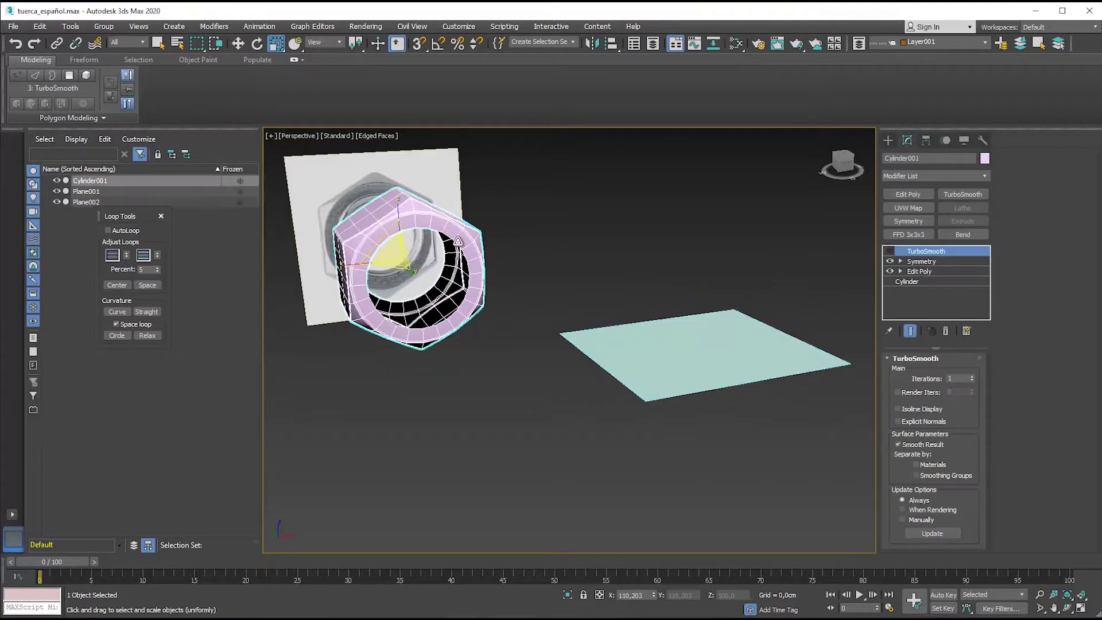
click(908, 273)
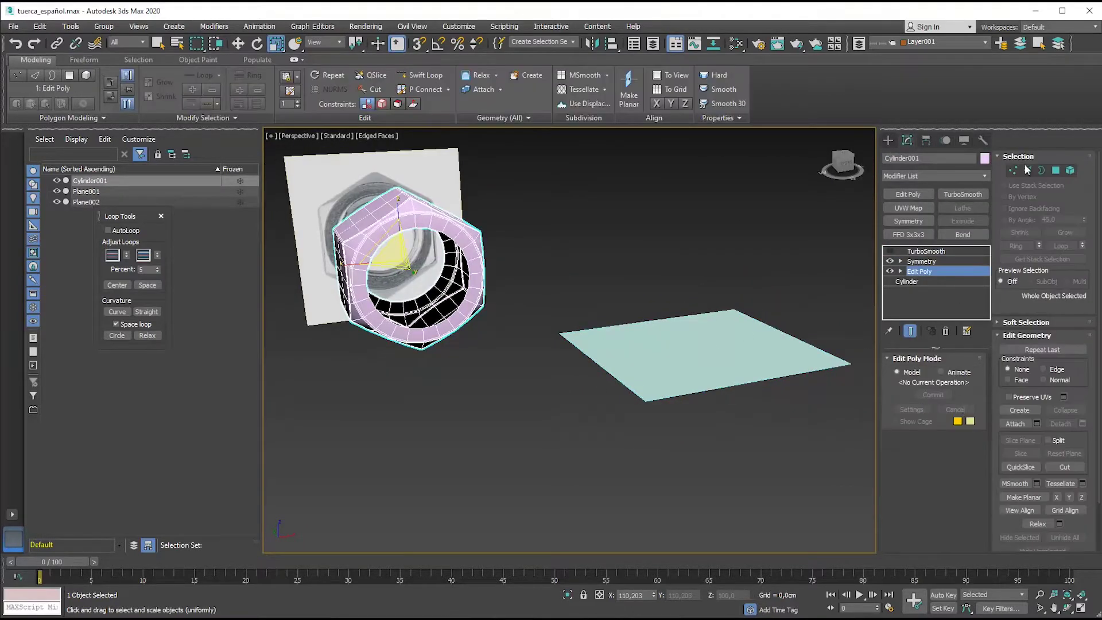
click(1026, 171)
scroll(411, 228, up, 3)
double_click(412, 215)
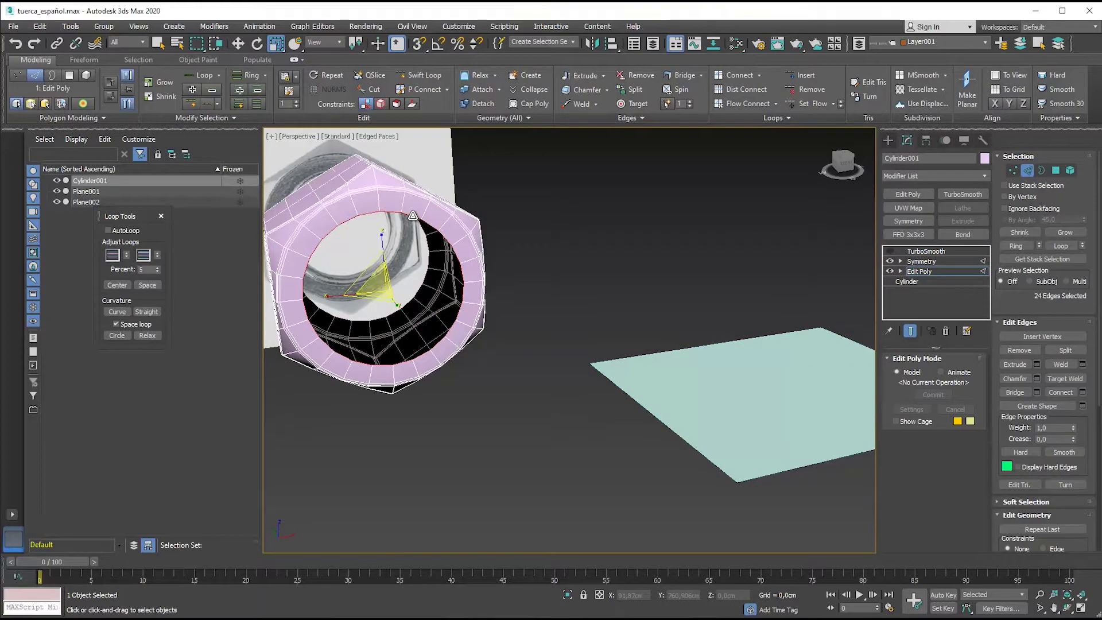
mouse_move(433, 221)
alt+middle_down()
mouse_move(681, 446)
mouse_move(905, 287)
alt+middle_up()
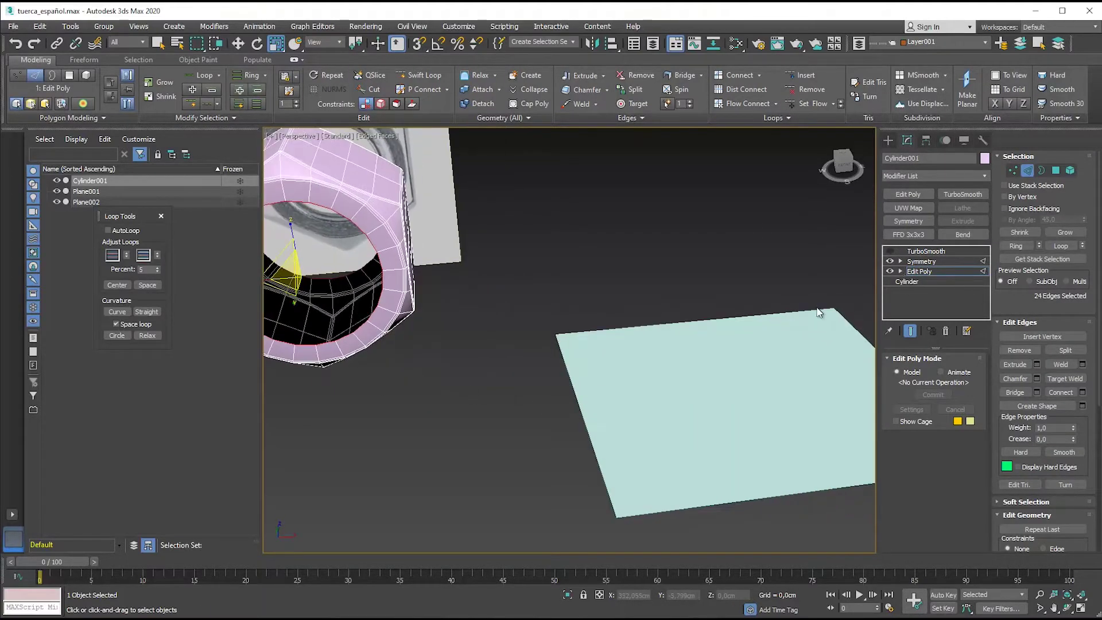
- Reselect the plane and set its length segments to 4
click(819, 313)
alt+middle_drag(818, 313, 965, 346)
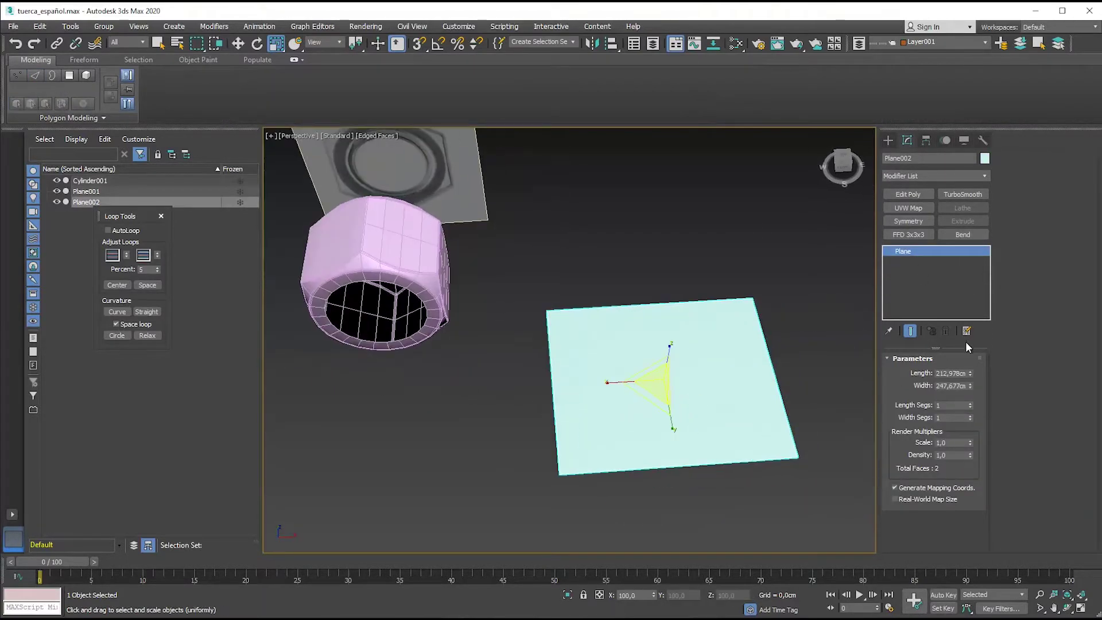
click(970, 403)
- Snap-move the plane's right-edge vertices to widen the plane
mouse_move(660, 373)
alt+middle_down()
mouse_move(631, 351)
mouse_move(851, 319)
alt+middle_up()
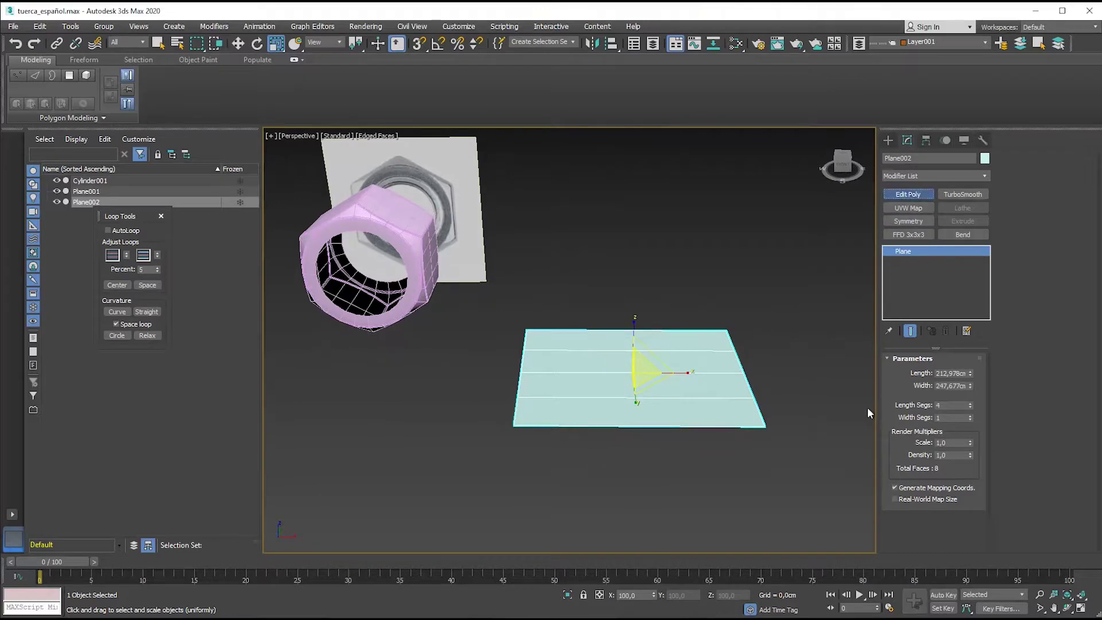
click(1012, 171)
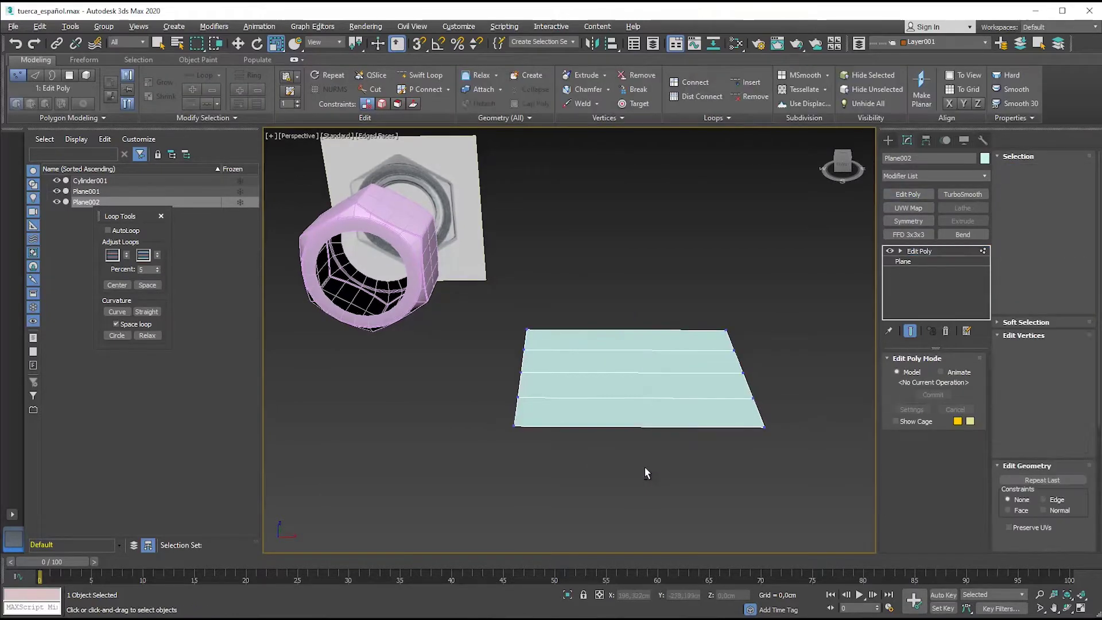
drag(792, 471, 691, 253)
alt+middle_drag(690, 253, 711, 406)
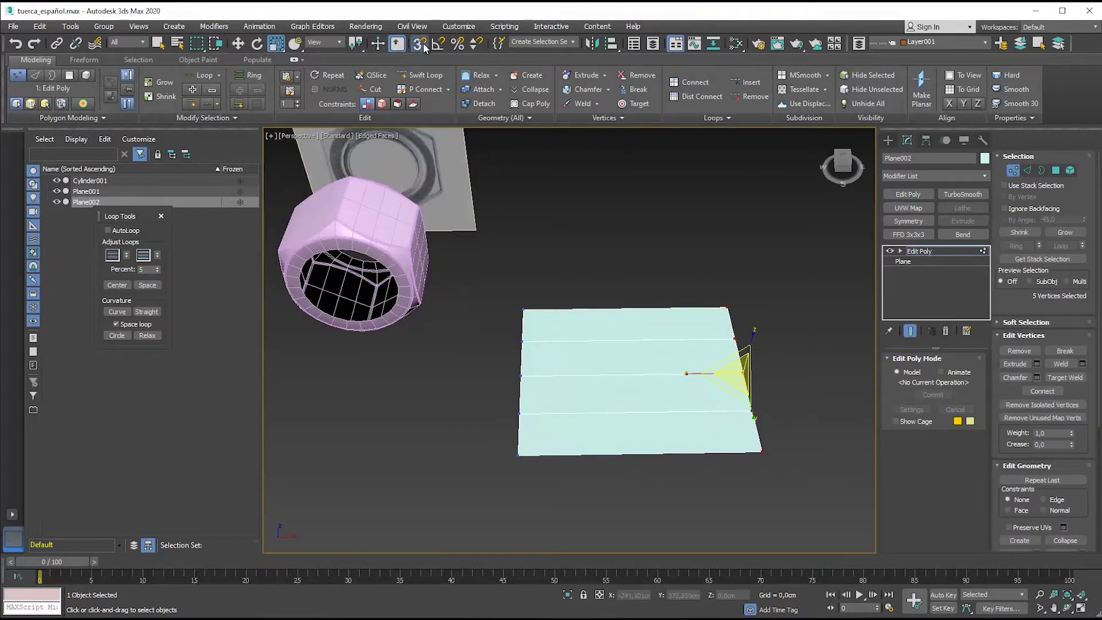
click(424, 45)
key(w)
alt+middle_drag(574, 344, 652, 386)
alt+middle_drag(738, 445, 793, 459)
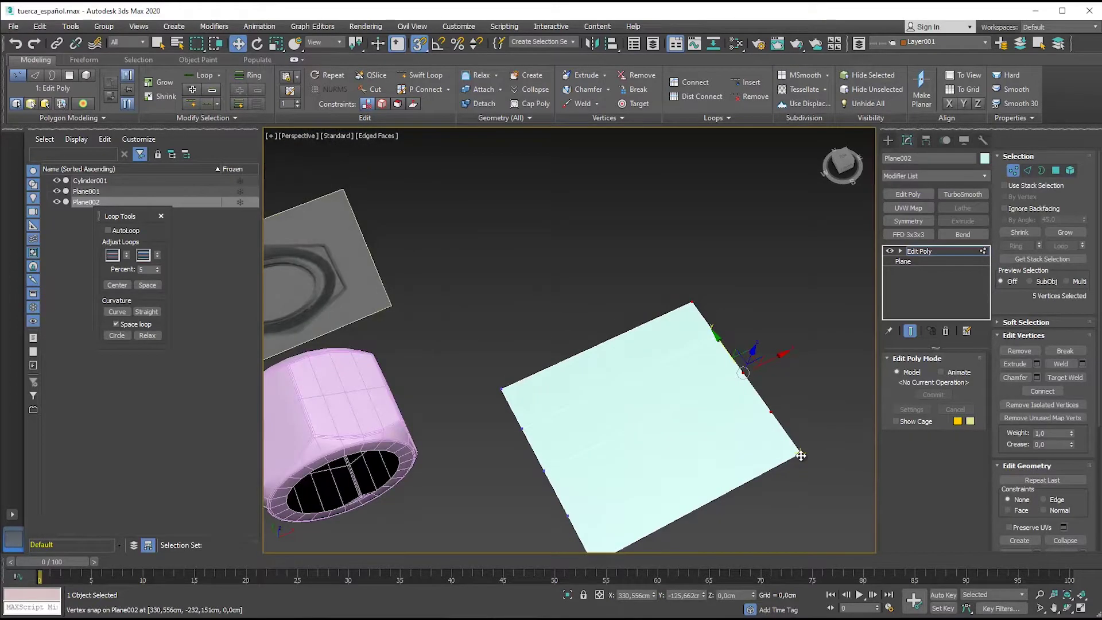
drag(800, 455, 584, 509)
mouse_move(584, 510)
alt+middle_down()
mouse_move(635, 445)
mouse_move(625, 451)
alt+middle_up()
- Connect the selected edges with 11 new segments across the plane
click(915, 253)
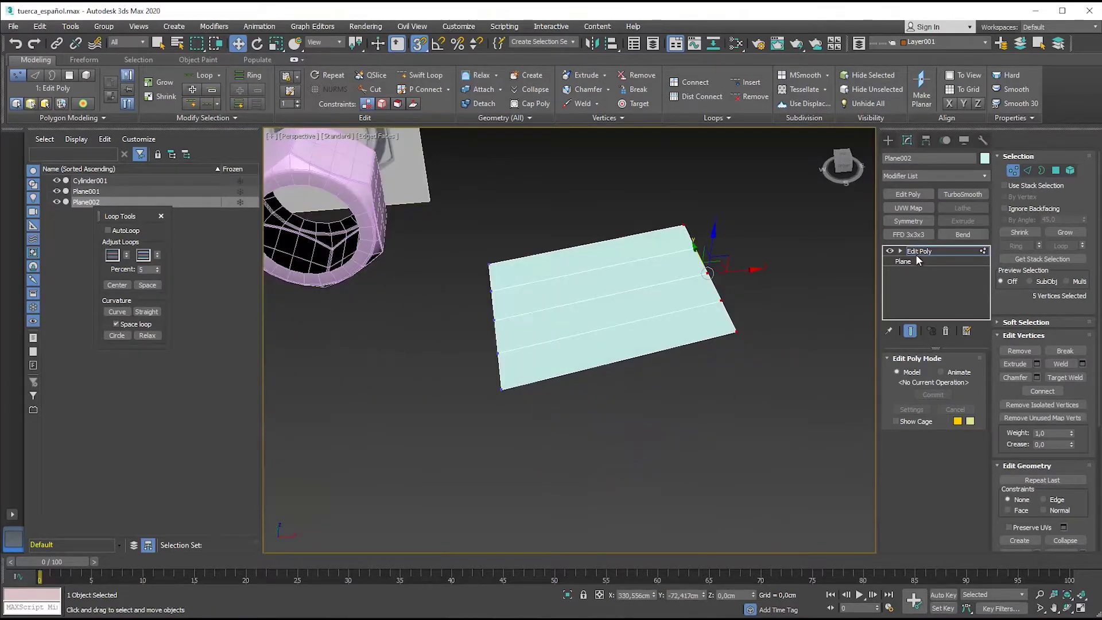
click(1028, 170)
click(1081, 393)
alt+middle_drag(749, 430, 588, 347)
drag(577, 347, 574, 344)
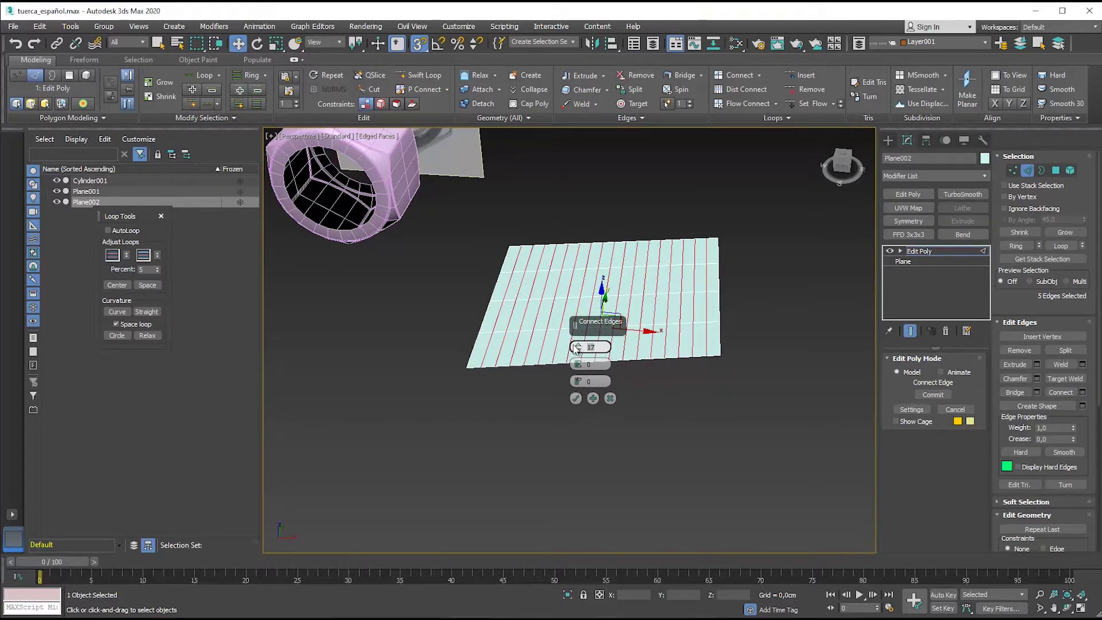
click(575, 399)
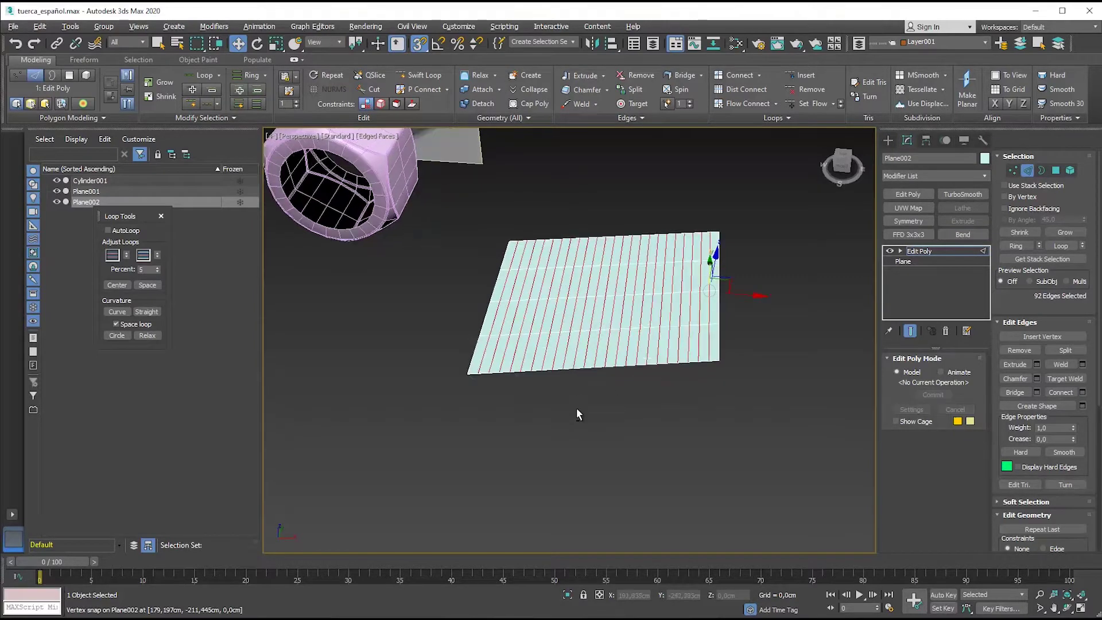
- Select the plane's top border edge loop and add a Bend modifier
alt+middle_drag(576, 407, 630, 235)
double_click(625, 218)
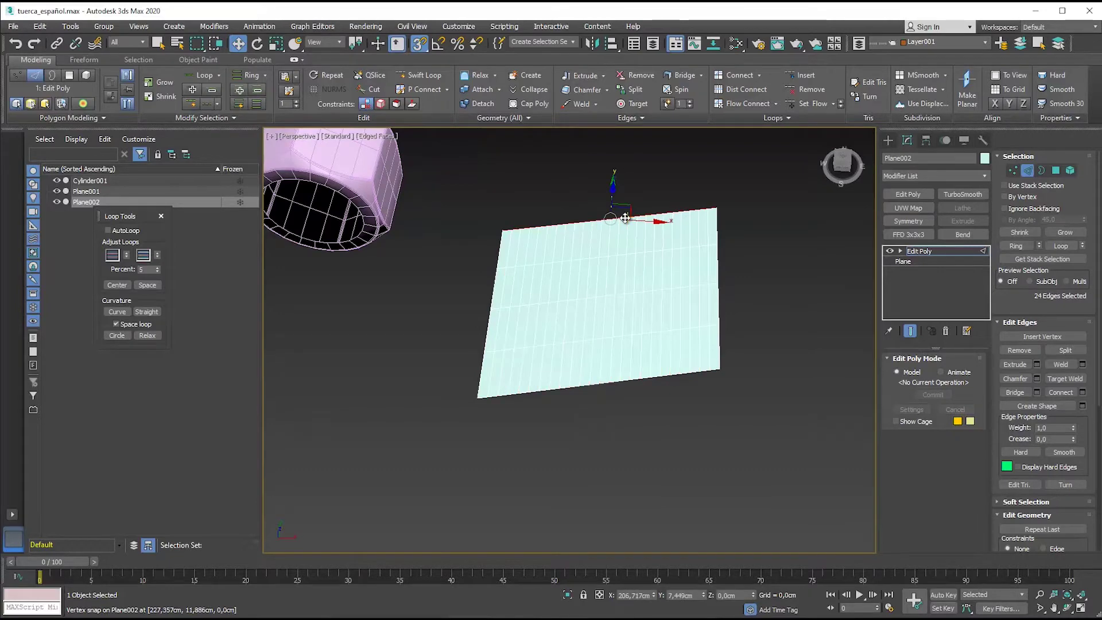
alt+middle_drag(637, 336, 639, 287)
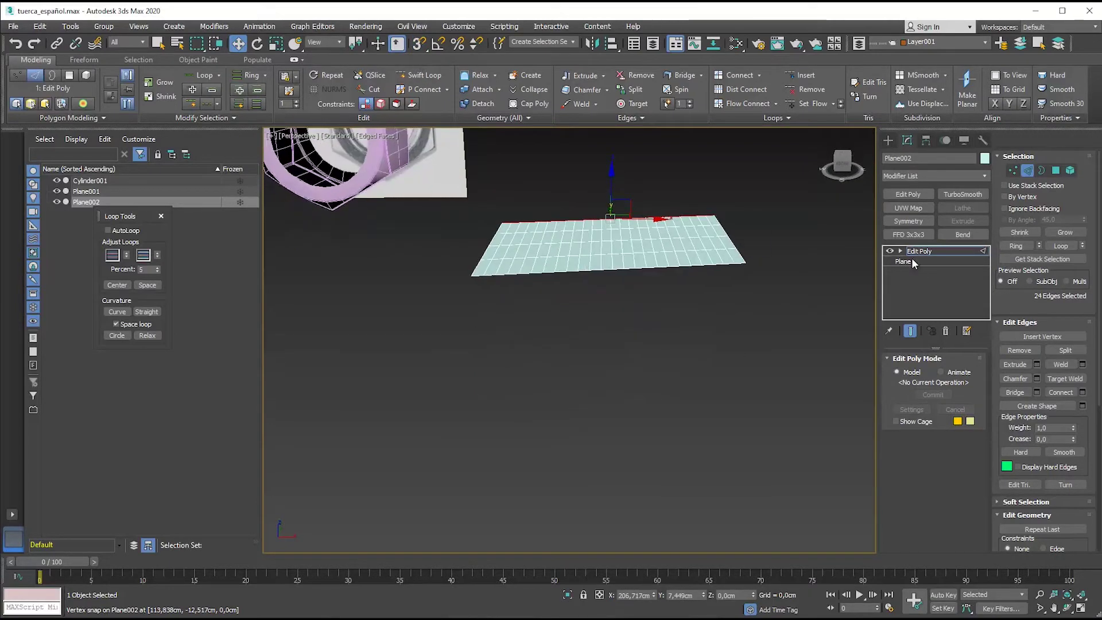
click(962, 234)
- Bend the plane 360° around X into a tube and add Edit Poly above Bend
alt+middle_drag(659, 342, 669, 431)
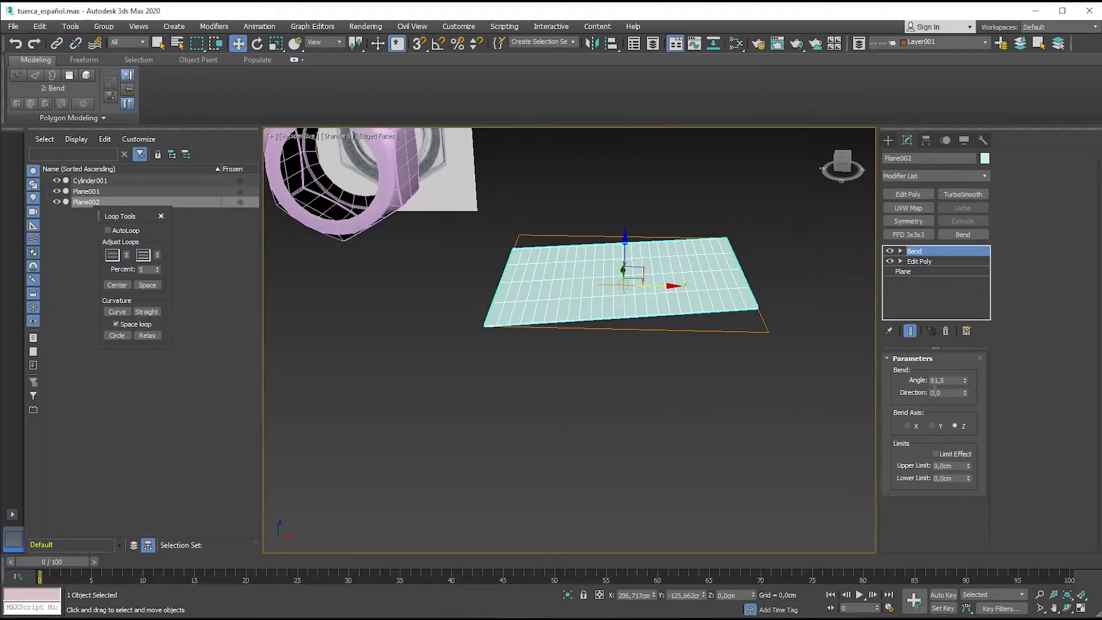
click(909, 426)
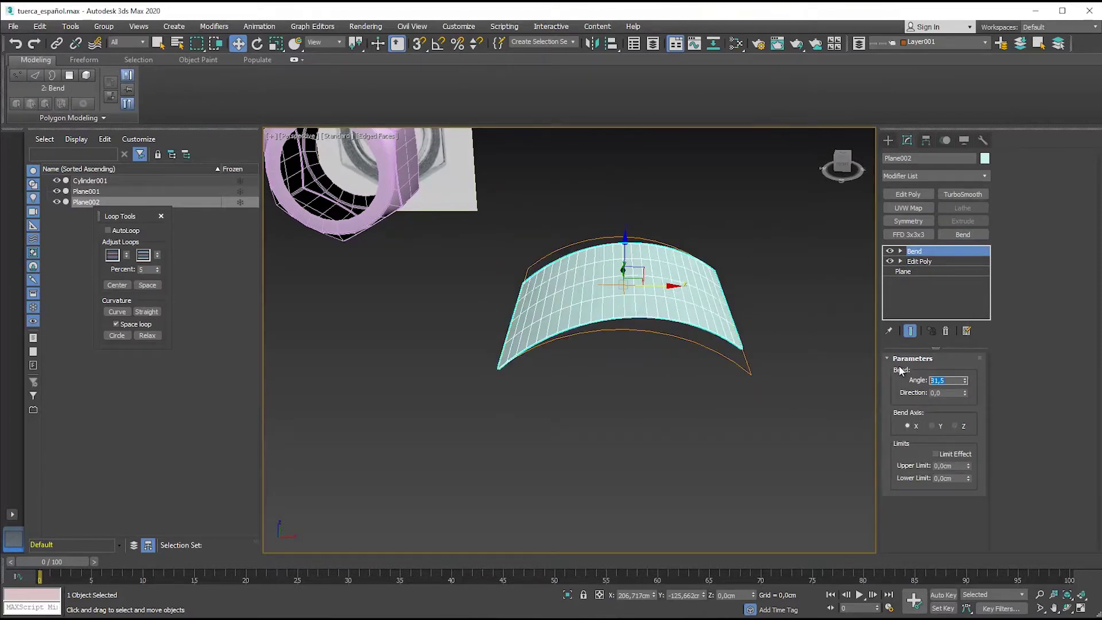
text(360)
key(Return)
alt+middle_drag(710, 434, 659, 340)
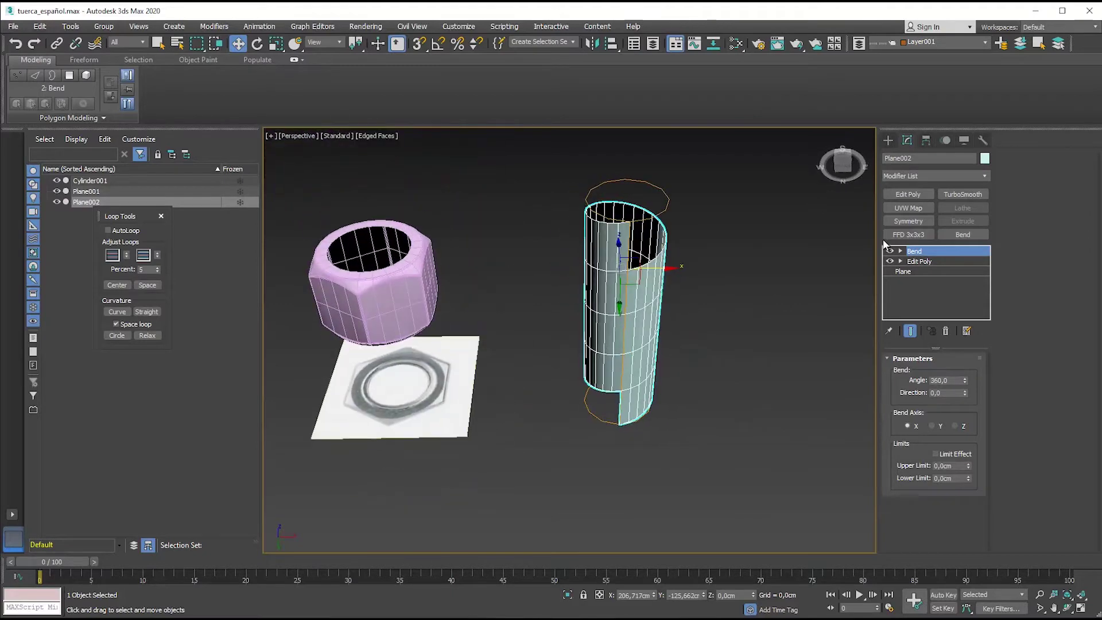
click(908, 195)
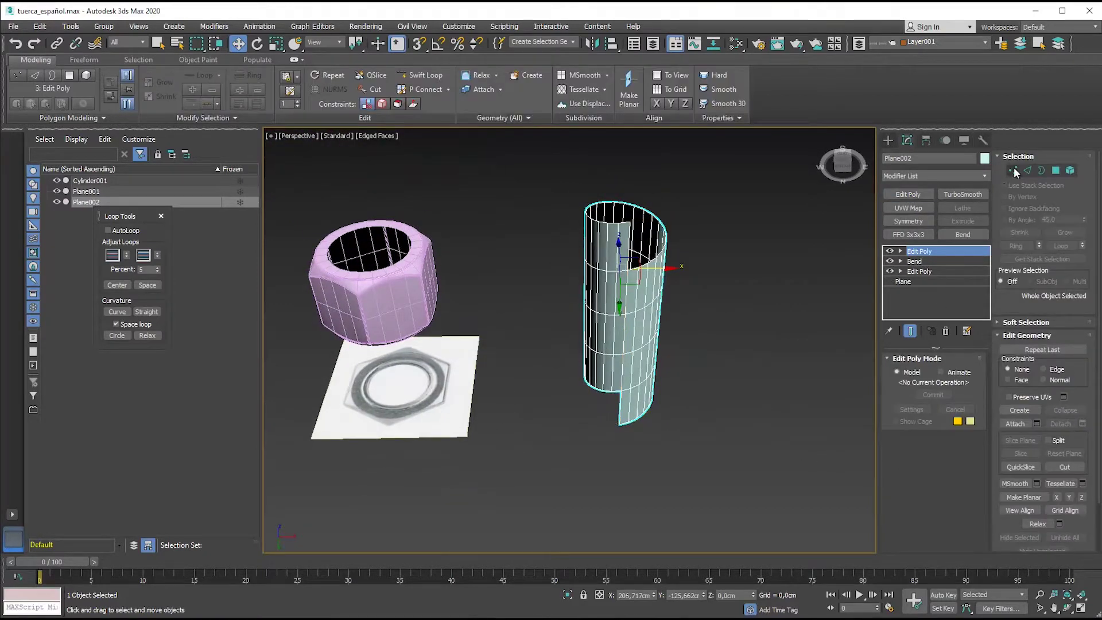
click(1014, 171)
- Select the vertices along the cylinder's open seam, dropping one stray vertex
alt+middle_drag(598, 328, 610, 371)
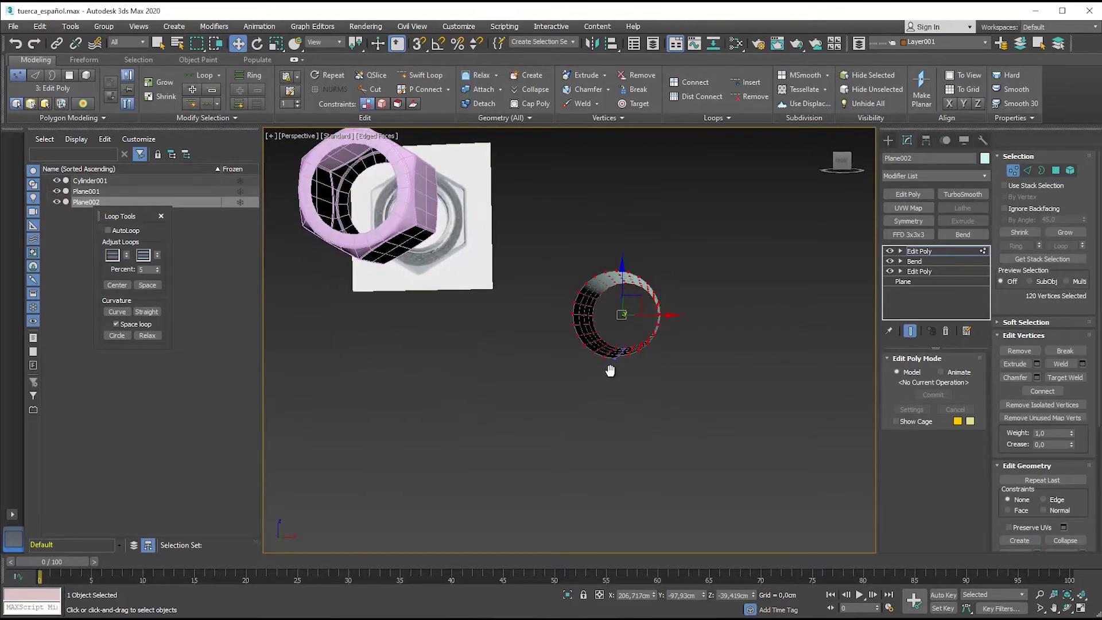
scroll(610, 370, up, 4)
scroll(618, 356, up, 4)
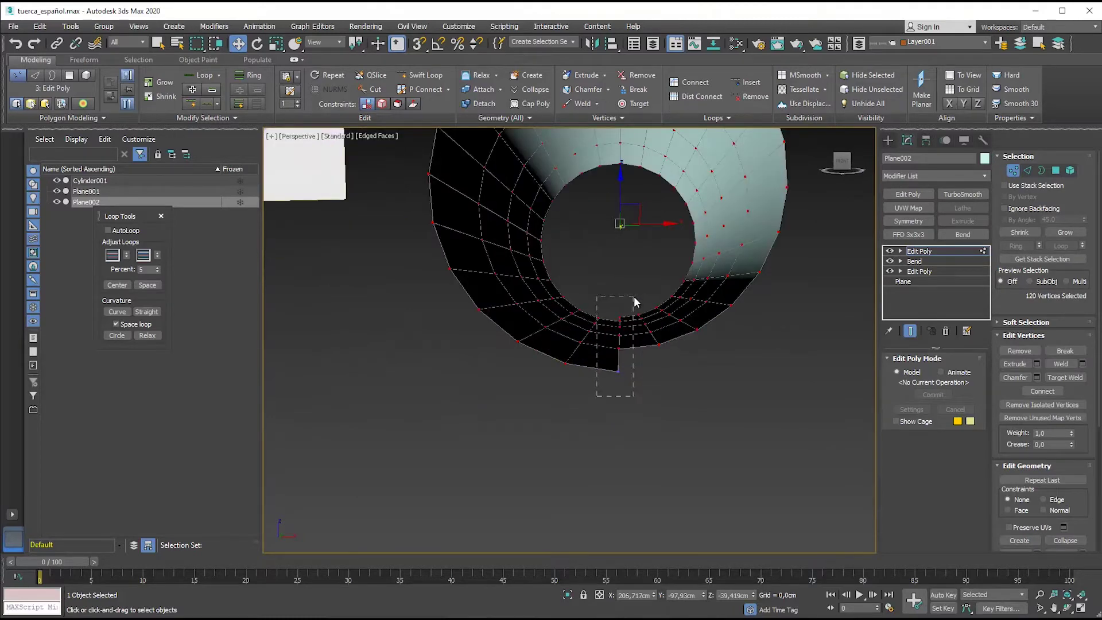
drag(631, 425, 610, 389)
drag(632, 315, 631, 315)
alt+middle_drag(632, 317, 636, 275)
alt+drag(641, 259, 640, 259)
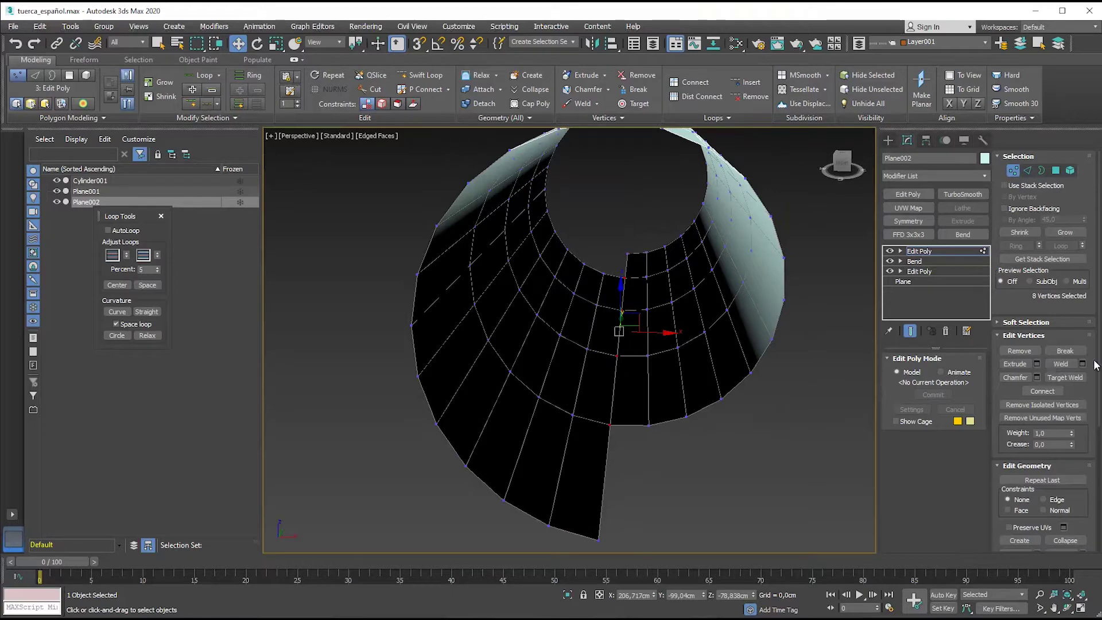
mouse_move(674, 380)
alt+middle_down()
mouse_move(678, 268)
mouse_move(696, 228)
alt+middle_up()
- Target Weld the seam vertex onto its matching partner, then return to object level
right_click(697, 228)
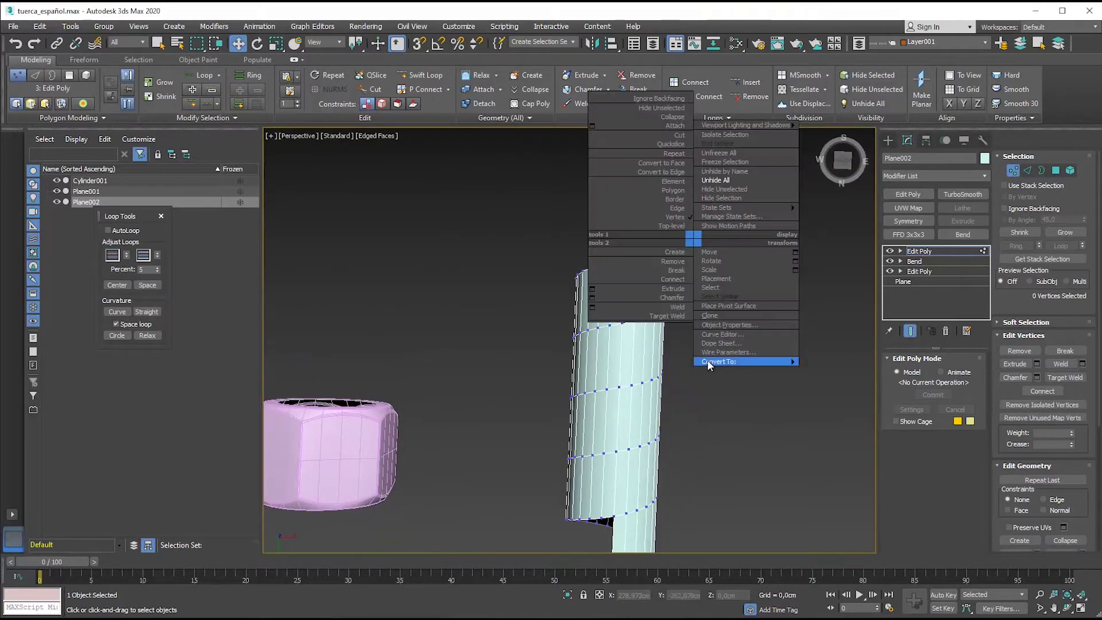
click(682, 395)
right_click(689, 275)
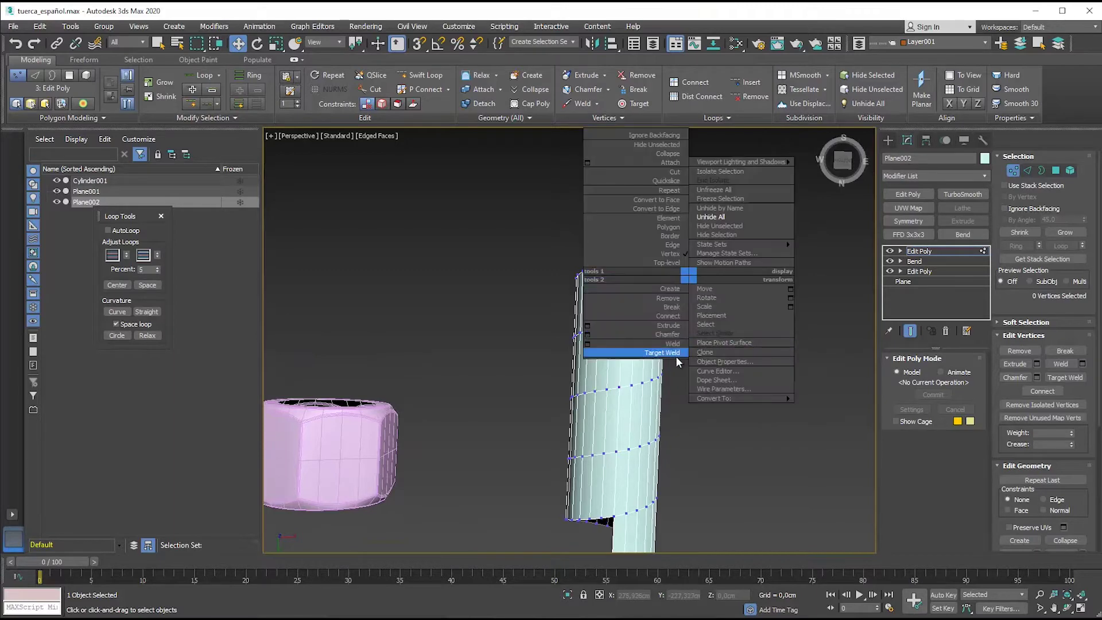
click(676, 354)
click(619, 326)
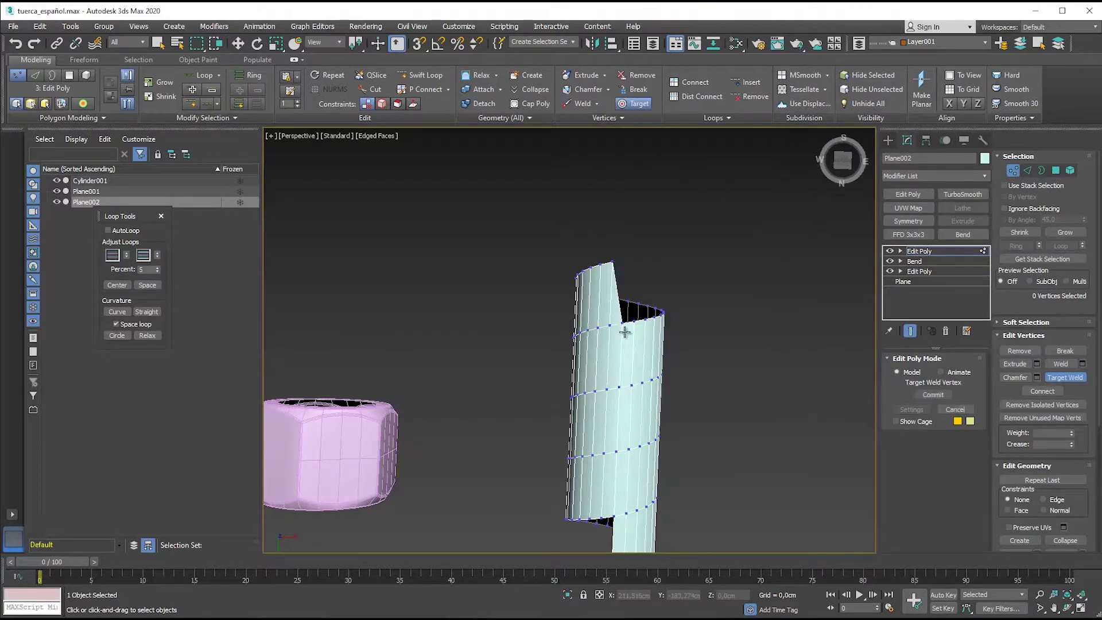
alt+middle_drag(619, 327, 619, 450)
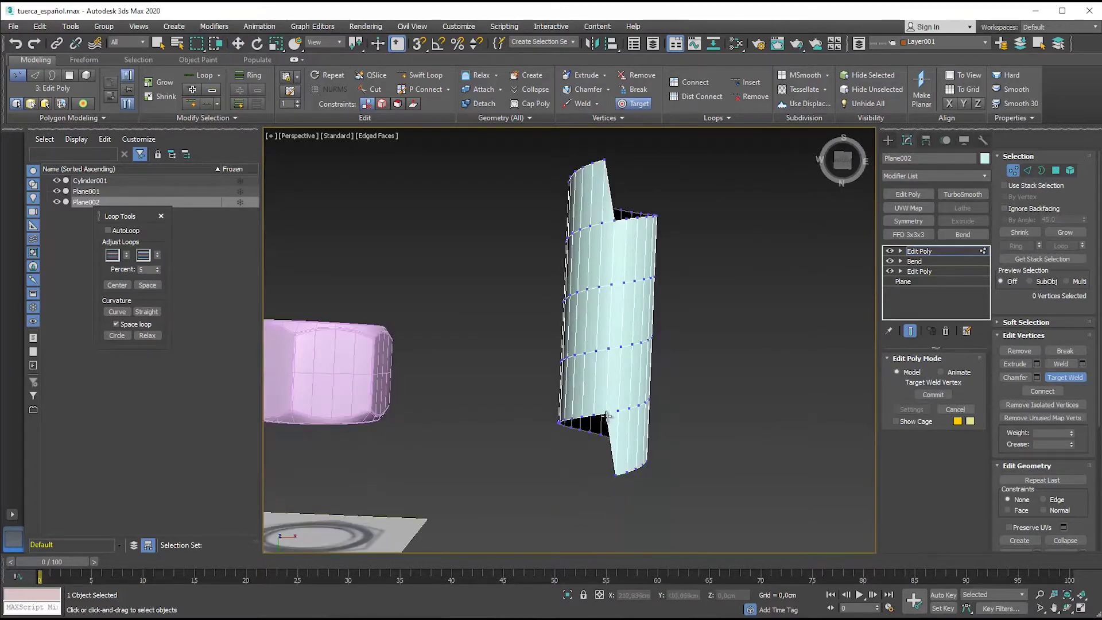
right_click(722, 279)
right_click(790, 260)
mouse_move(790, 260)
alt+middle_down()
mouse_move(527, 443)
mouse_move(626, 341)
mouse_move(916, 247)
alt+middle_up()
click(918, 251)
mouse_move(745, 287)
alt+middle_down()
mouse_move(565, 367)
mouse_move(565, 327)
mouse_move(659, 239)
mouse_move(654, 176)
mouse_move(689, 189)
alt+middle_up()
click(1026, 171)
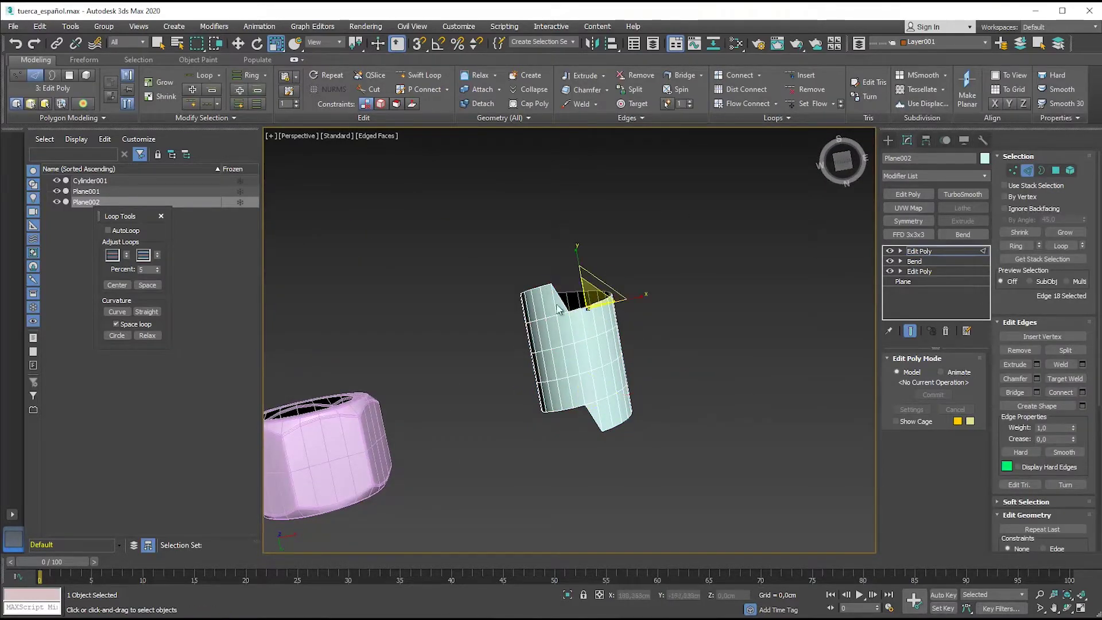
- Flatten the cylinder's top and bottom border loops with Make Planar
click(1040, 170)
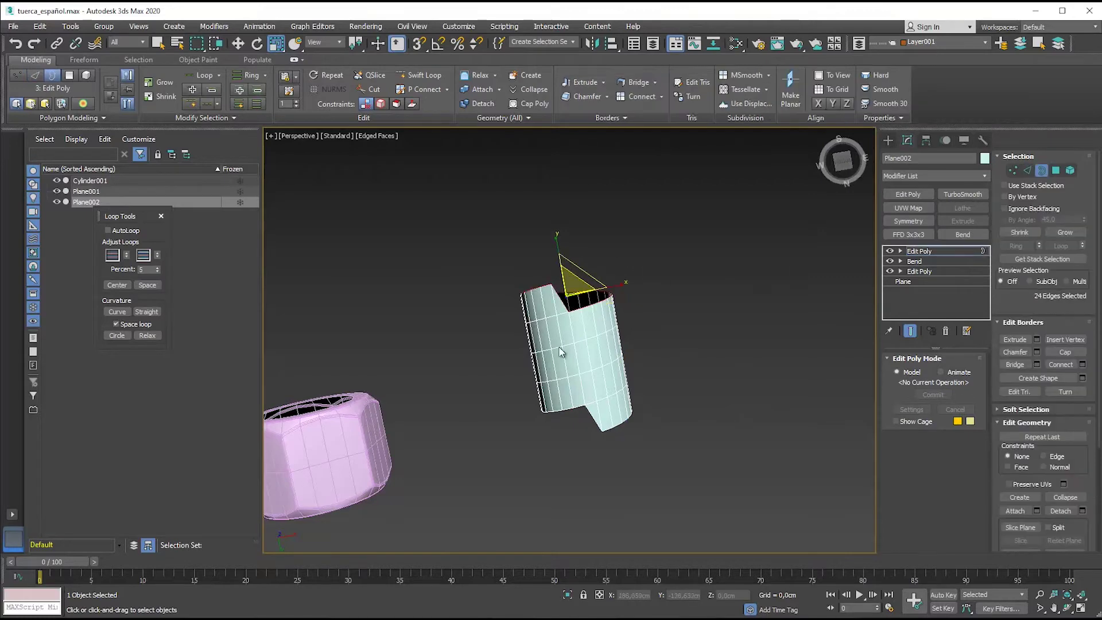
alt+middle_drag(619, 290, 608, 275)
scroll(1017, 464, down, 5)
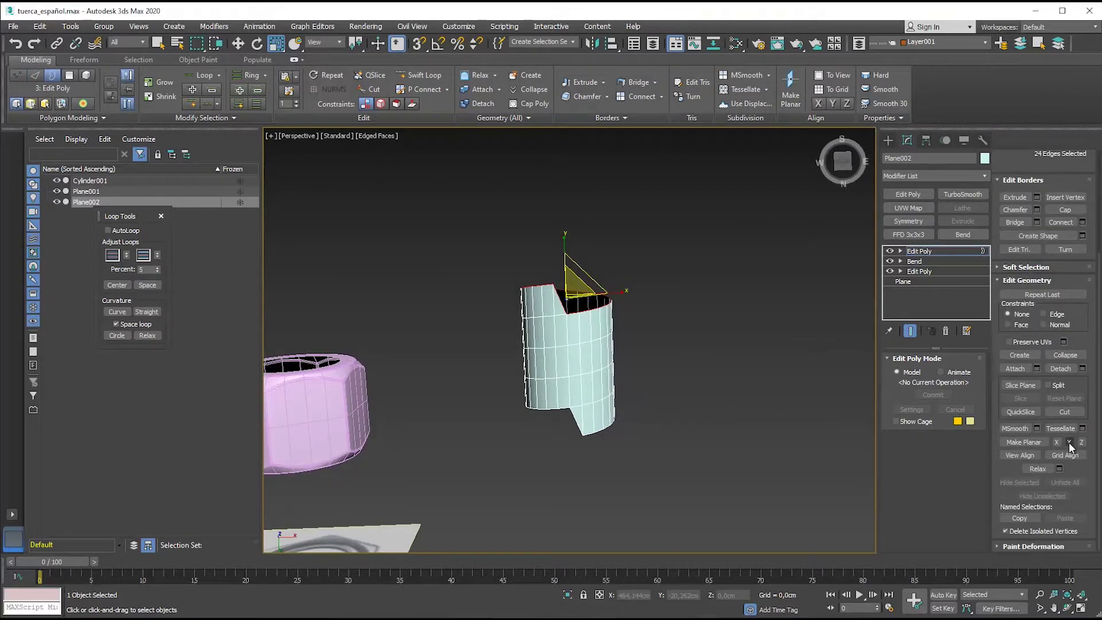
click(1027, 446)
drag(650, 513, 534, 422)
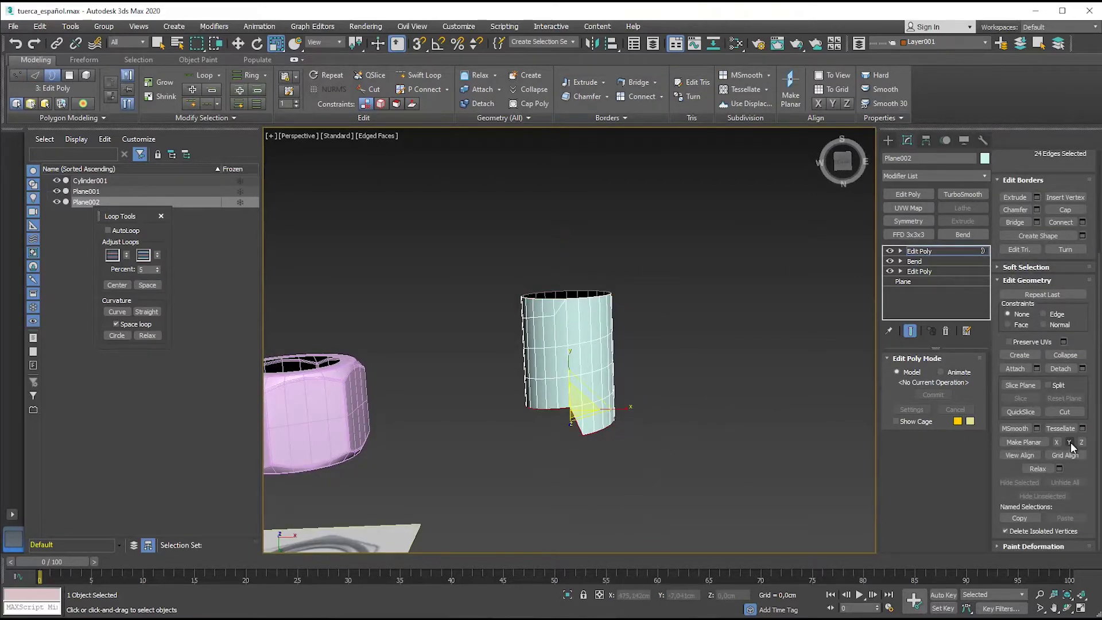
click(1070, 442)
- Scale both borders around their selection centre to shorten the tube and flare its rims
mouse_move(700, 505)
alt+middle_down()
mouse_move(735, 385)
mouse_move(586, 353)
alt+middle_up()
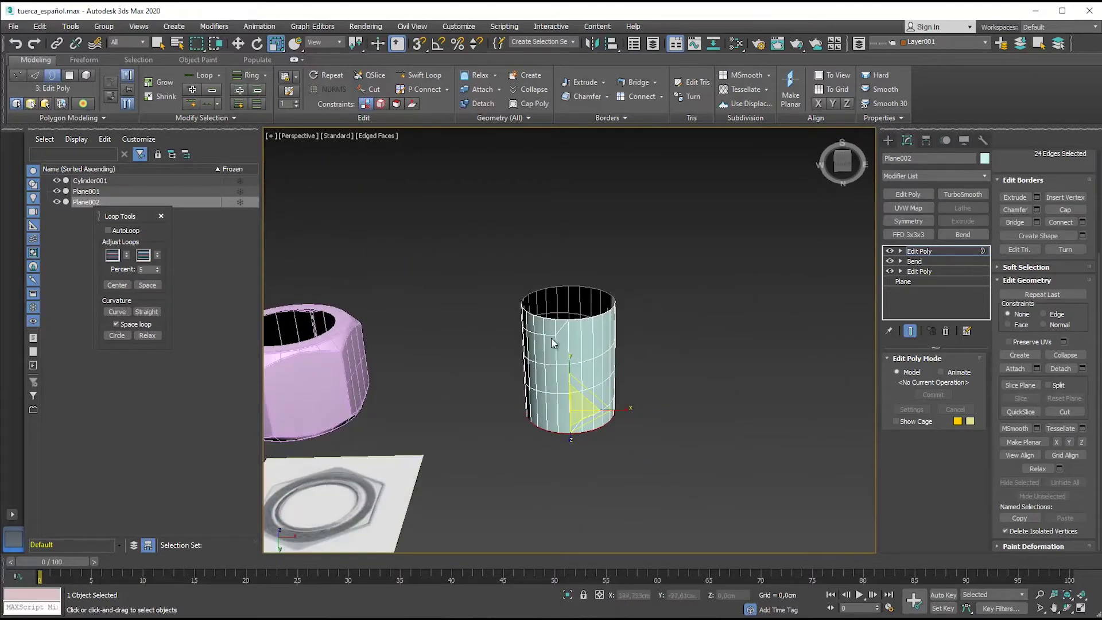
scroll(588, 359, up, 3)
ctrl+click(589, 299)
mouse_move(589, 299)
alt+middle_down()
mouse_move(680, 336)
mouse_move(649, 349)
mouse_move(576, 292)
alt+middle_up()
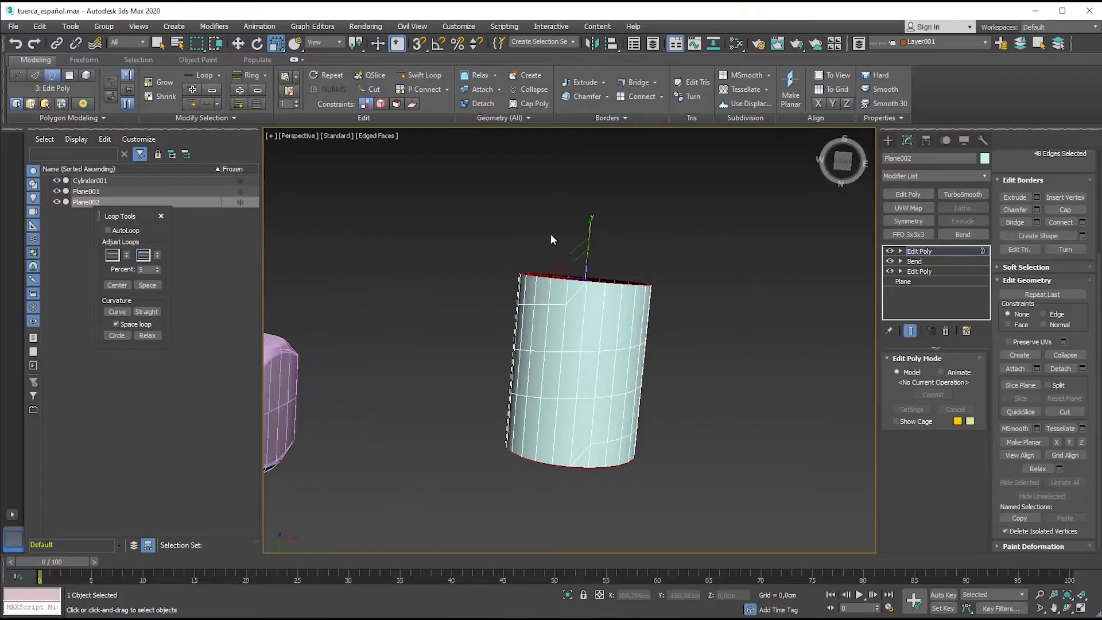
drag(356, 46, 357, 81)
drag(582, 314, 593, 327)
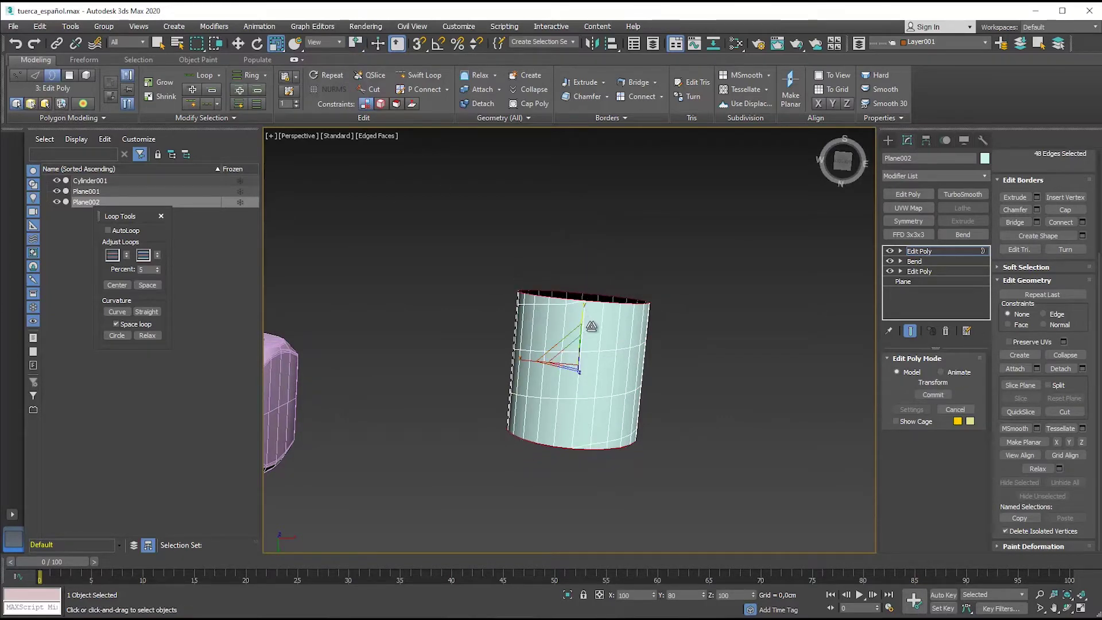
alt+middle_drag(593, 327, 528, 390)
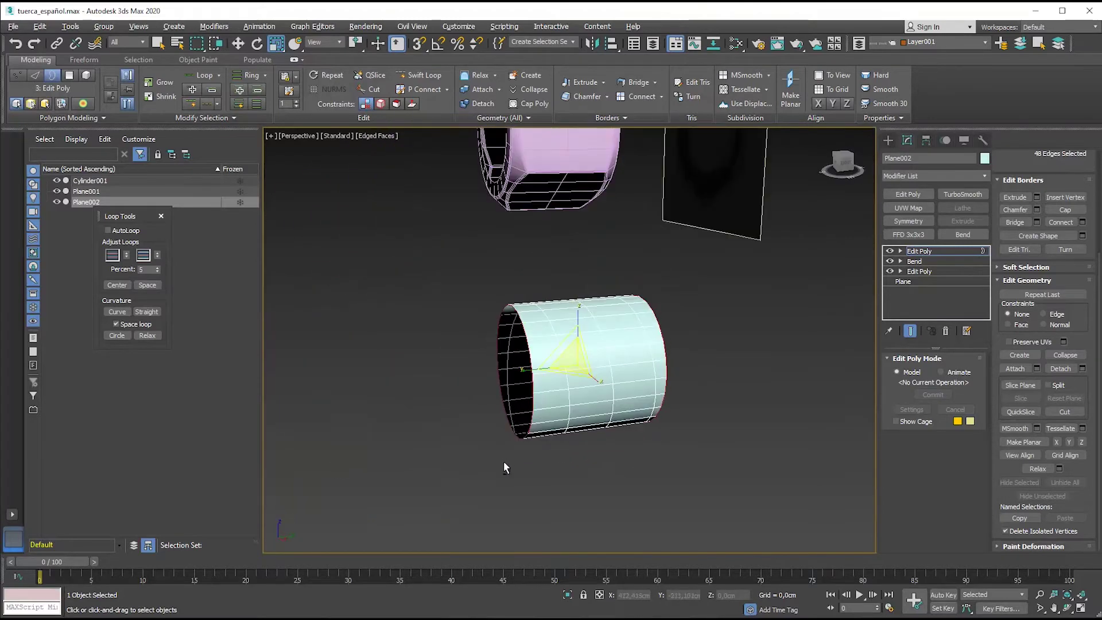
mouse_move(533, 373)
mouse_down()
mouse_move(565, 365)
mouse_move(524, 365)
mouse_up()
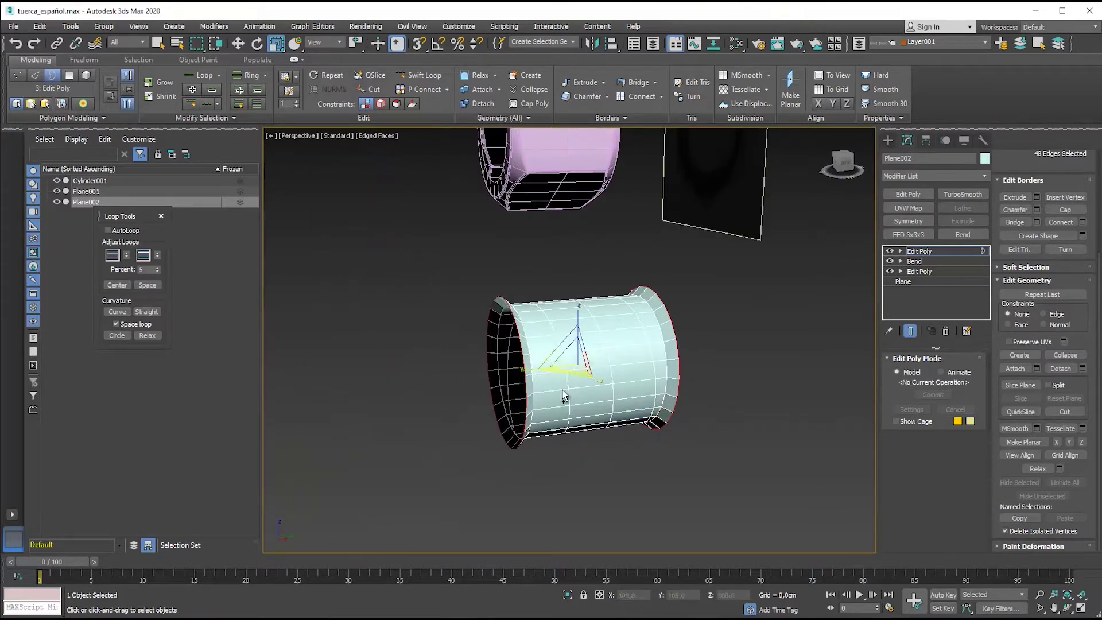
click(918, 250)
alt+middle_drag(673, 310, 824, 370)
- Align the cylinder centre-to-centre with the nut on X, Y and Z
click(611, 43)
click(564, 231)
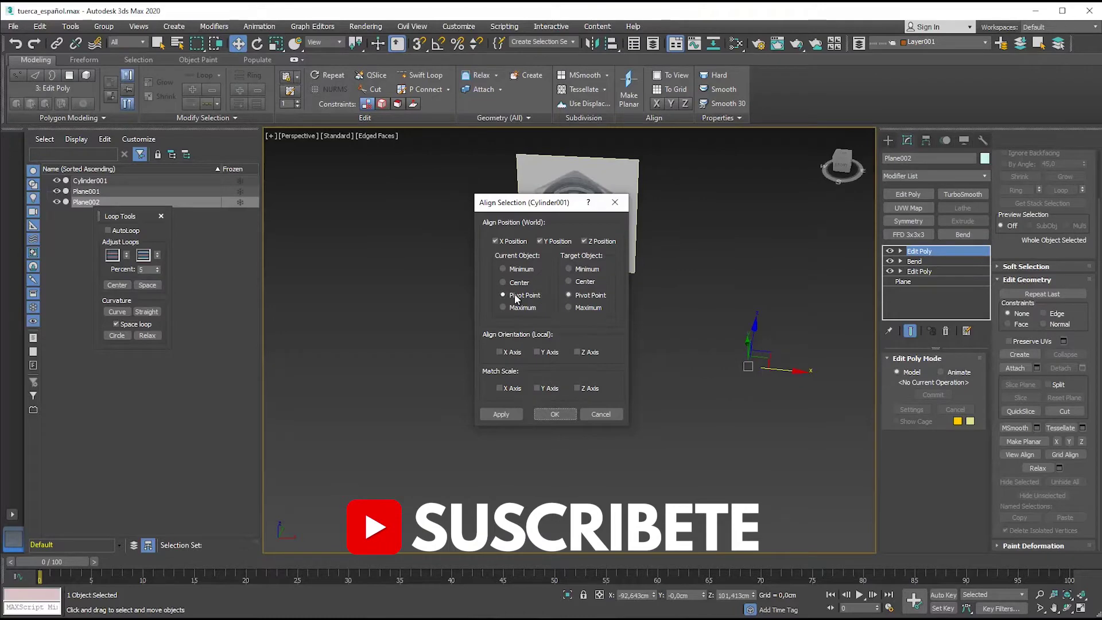
drag(533, 202, 689, 182)
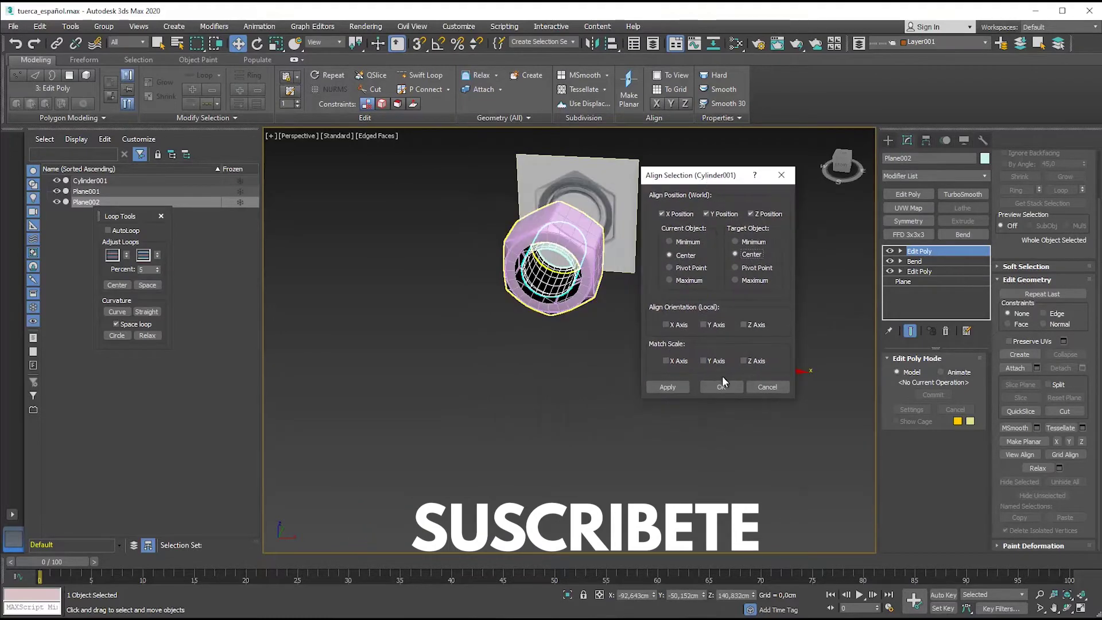
click(721, 389)
- Scale the cylinder evenly to about 127% in Front view so it fills the nut's hole
scroll(568, 221, up, 4)
key(f)
scroll(569, 222, up, 3)
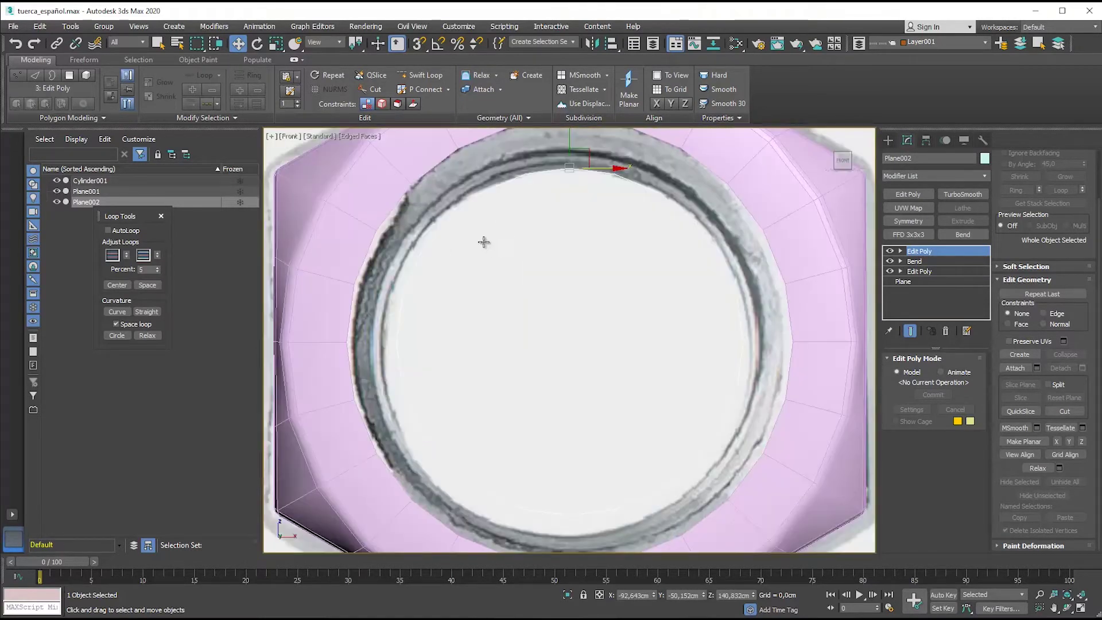
scroll(483, 241, down, 5)
key(r)
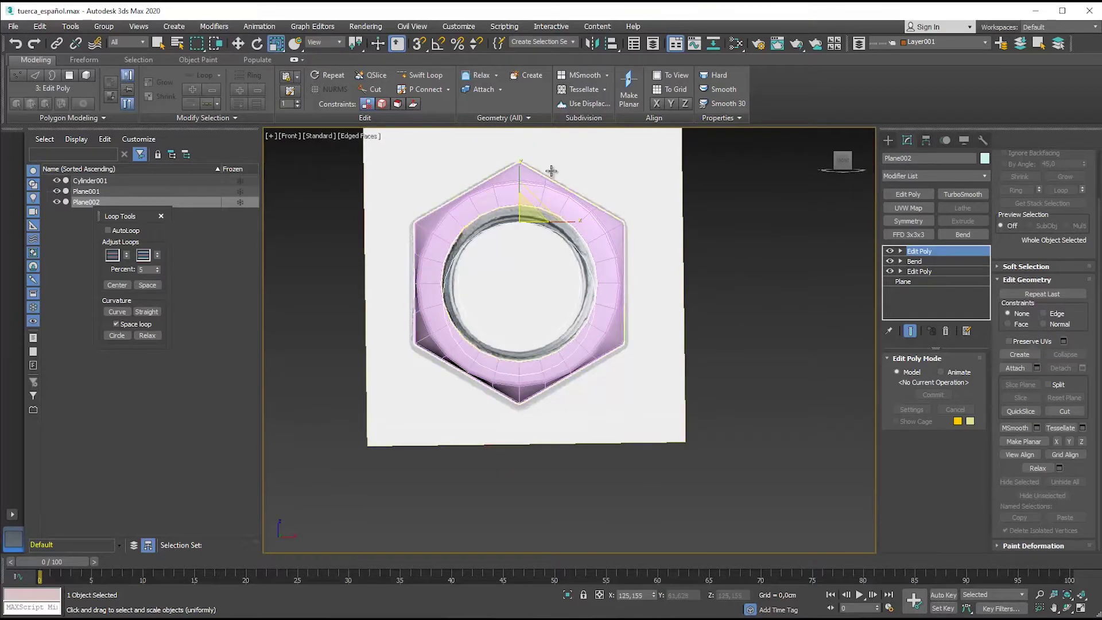
drag(355, 43, 356, 63)
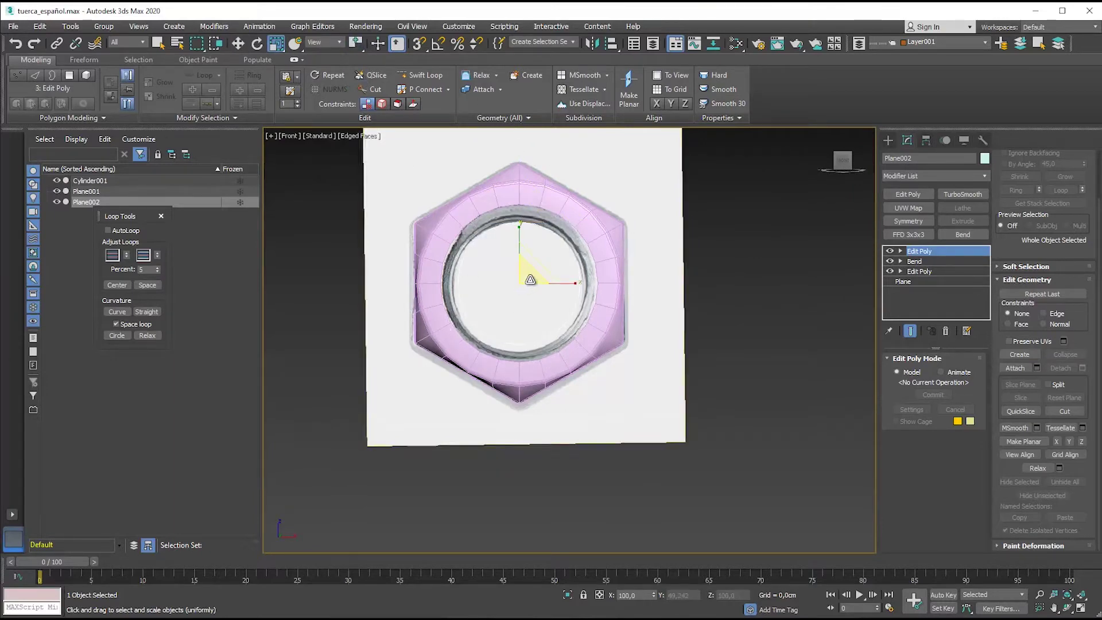
drag(530, 271, 538, 260)
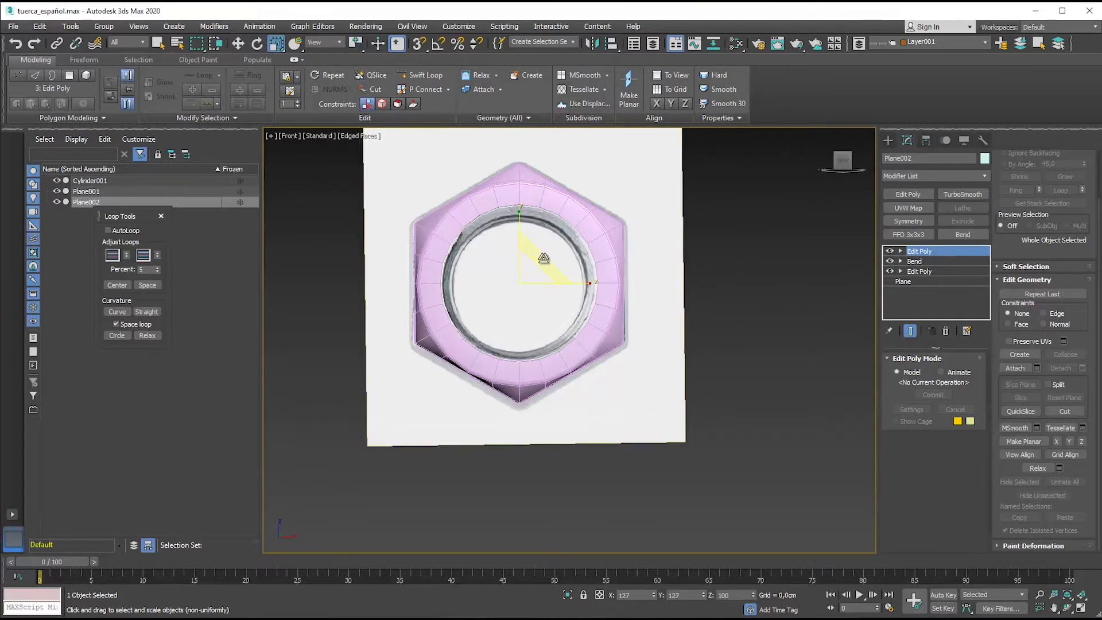
mouse_move(540, 270)
middle_down()
mouse_move(463, 413)
mouse_move(542, 327)
mouse_move(614, 171)
mouse_move(376, 283)
mouse_move(506, 271)
mouse_move(581, 182)
mouse_move(988, 302)
middle_up()
key(p)
key(w)
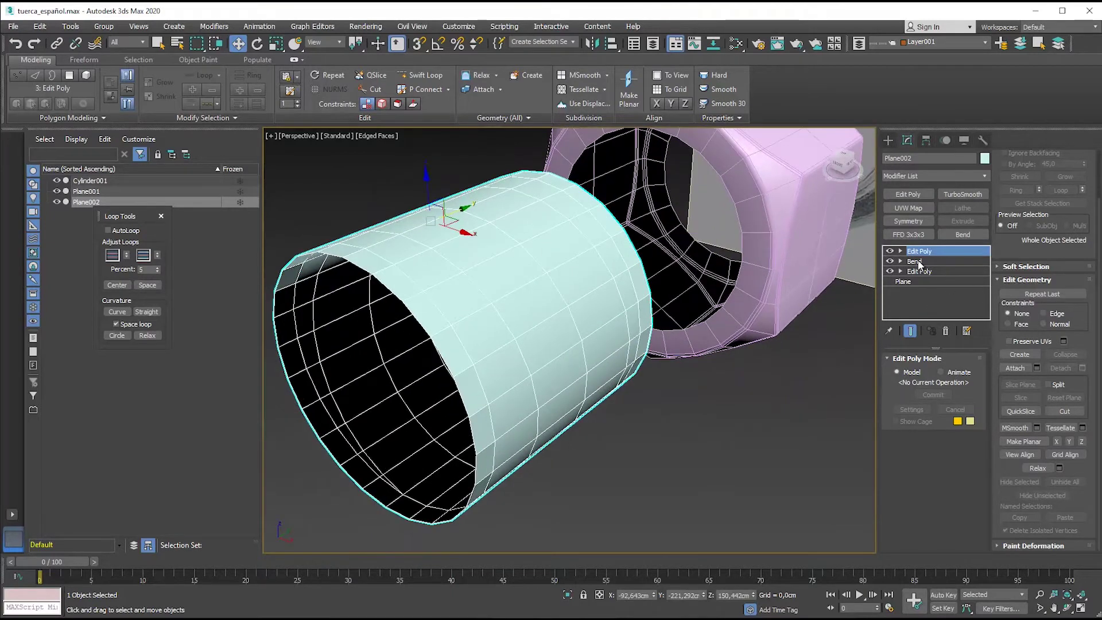
- Select the whole cylinder element and flip its normals
click(900, 251)
click(933, 300)
click(512, 308)
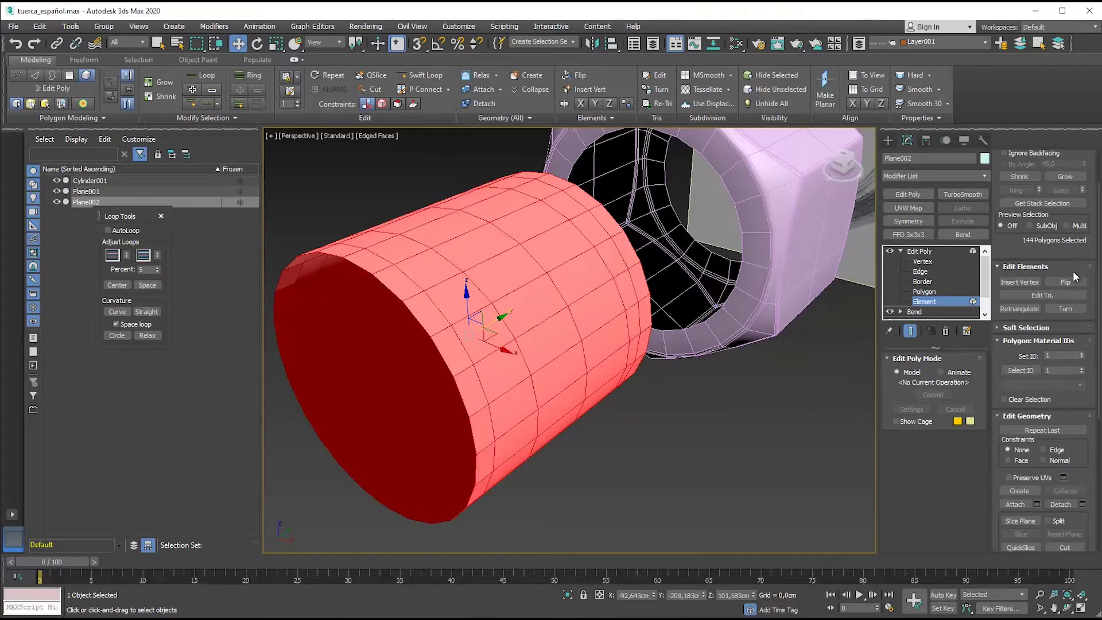
click(1067, 281)
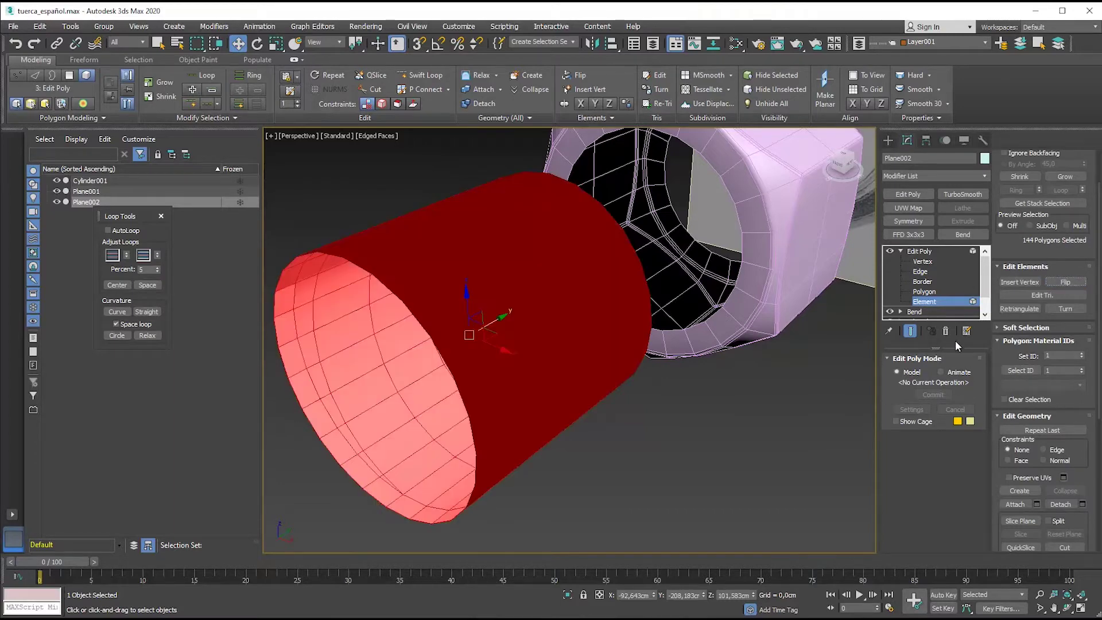
click(932, 282)
- Select the 72 spiral edge loops around the inner tube wall
alt+middle_drag(456, 476, 430, 374)
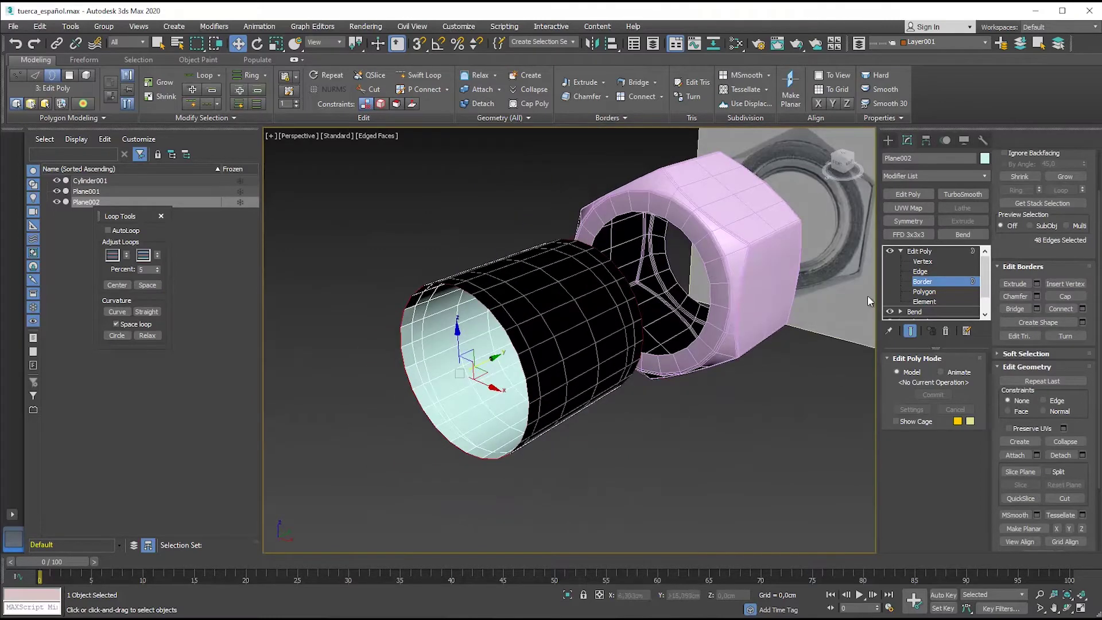
click(911, 272)
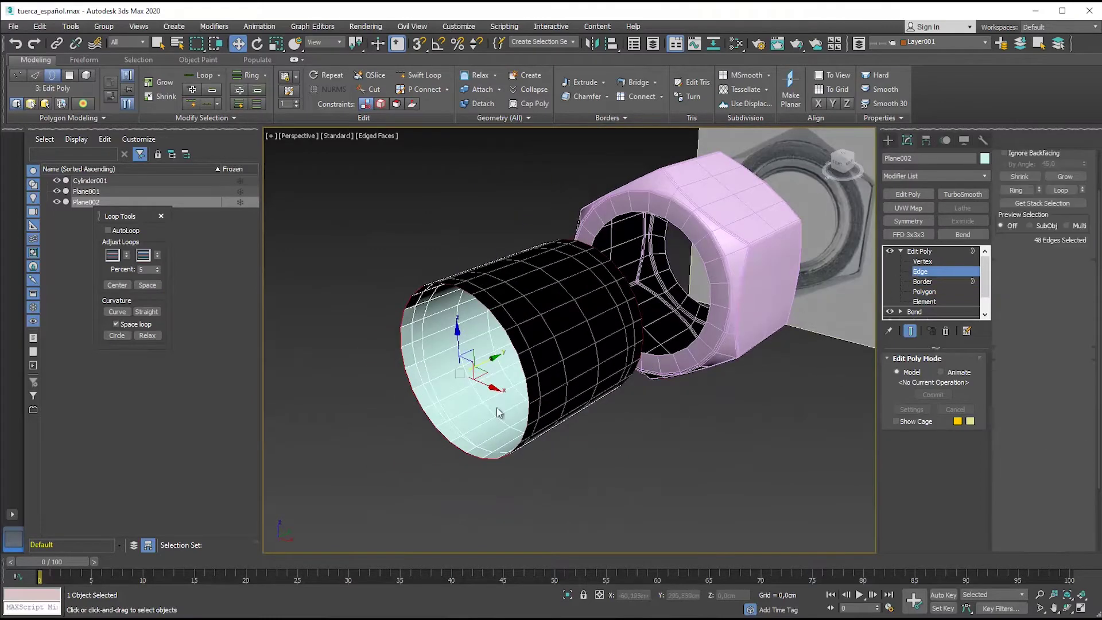
double_click(430, 370)
scroll(1043, 199, up, 2)
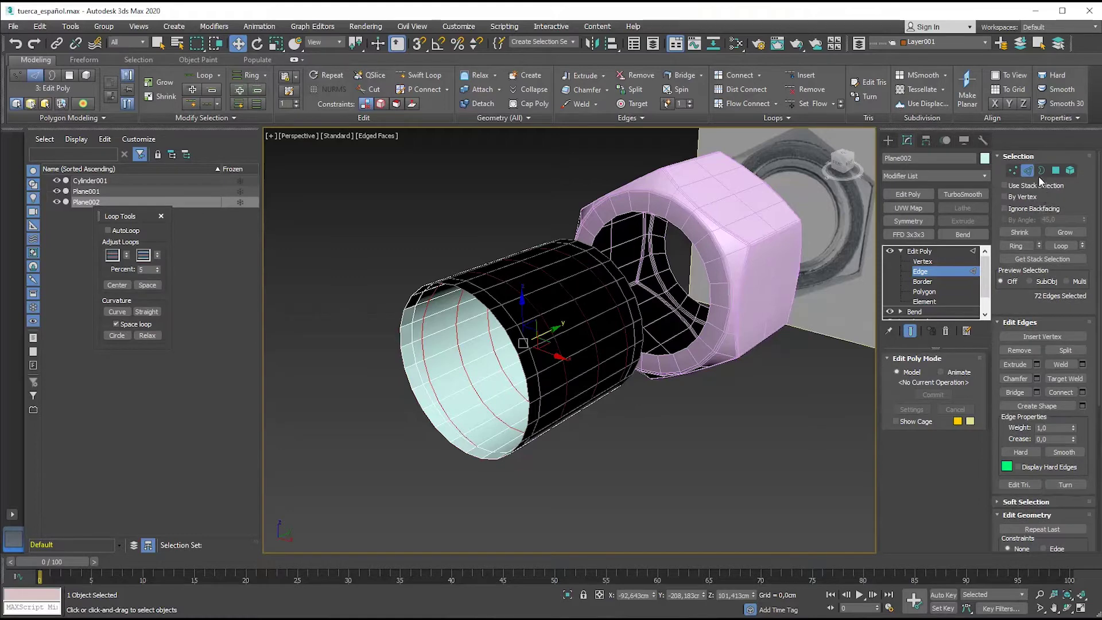
alt+middle_drag(549, 356, 579, 361)
drag(1018, 156, 918, 368)
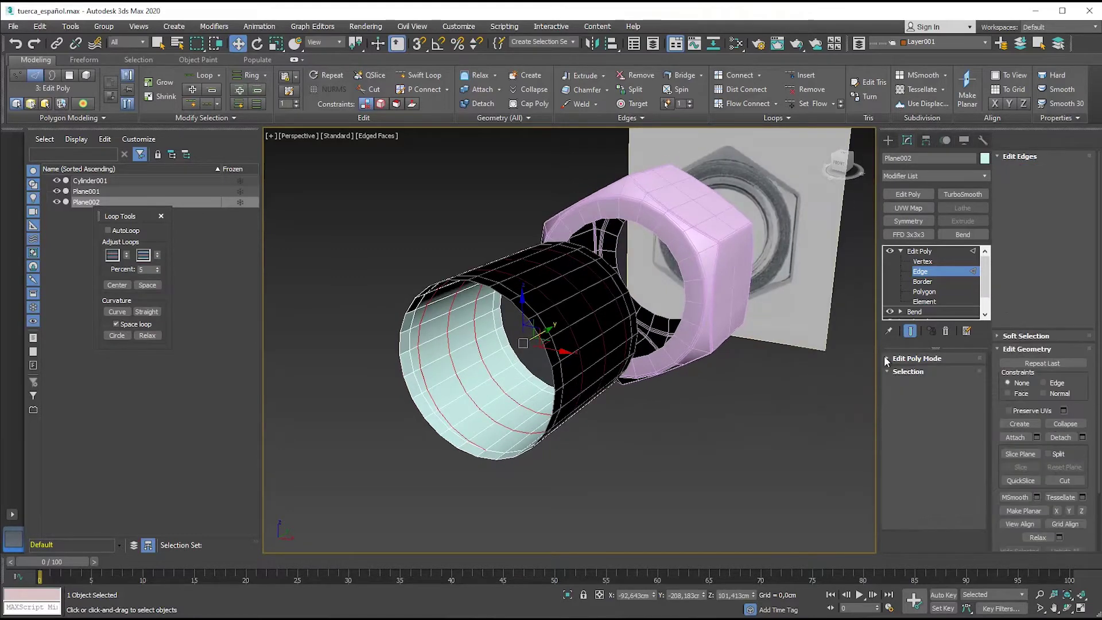
alt+middle_drag(479, 372, 449, 391)
scroll(492, 356, up, 3)
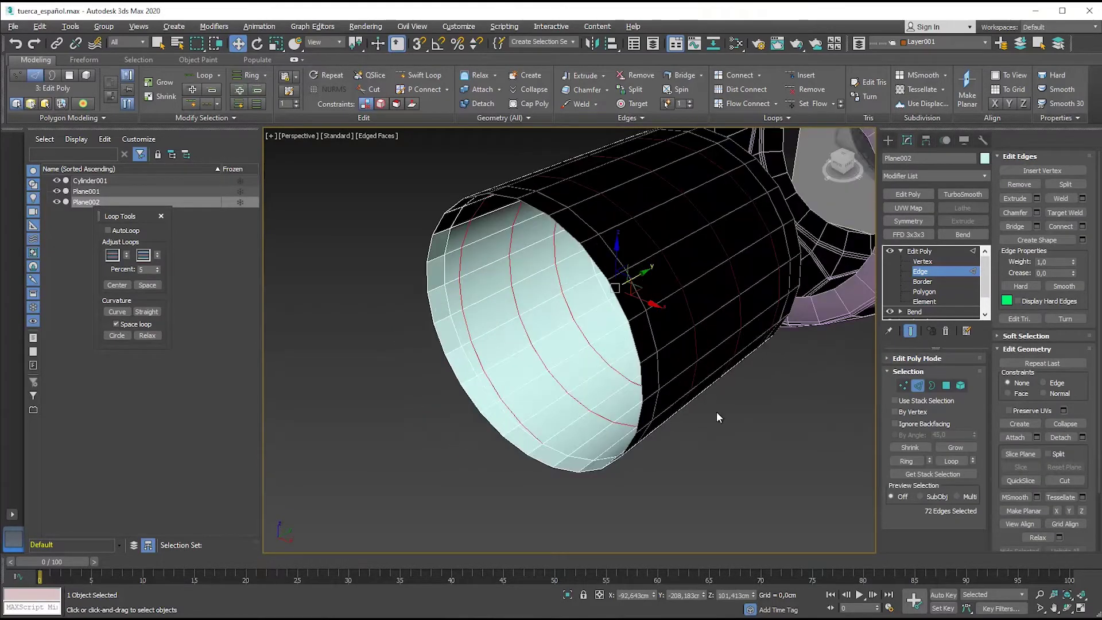
- Chamfer the spiral edges with amount about 9,991cm and 2 segments
click(1037, 212)
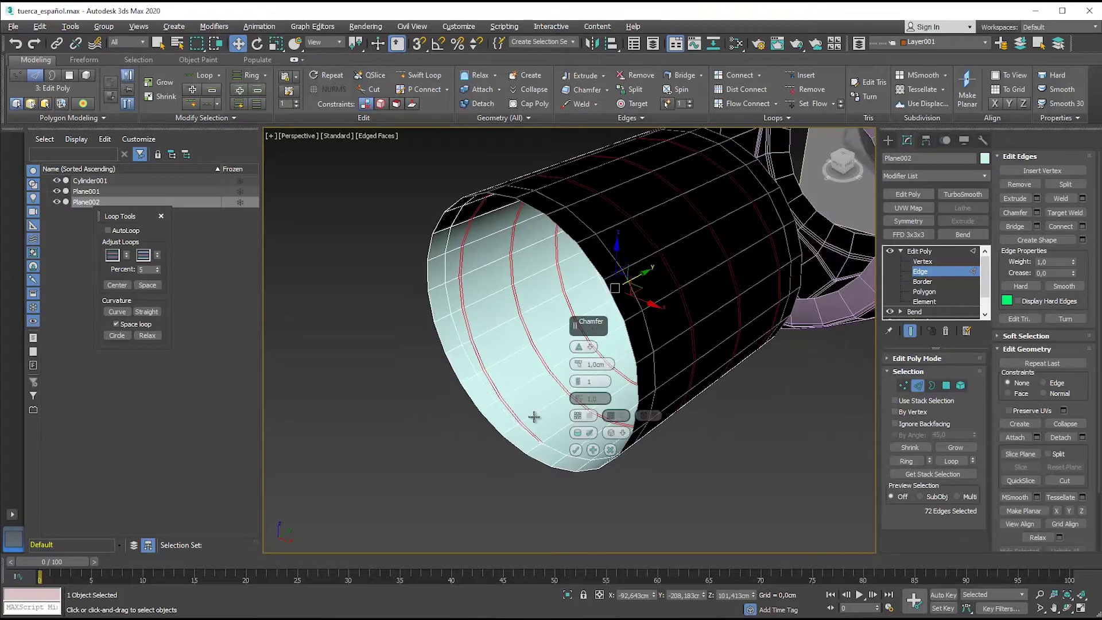
scroll(543, 379, up, 3)
drag(577, 363, 581, 345)
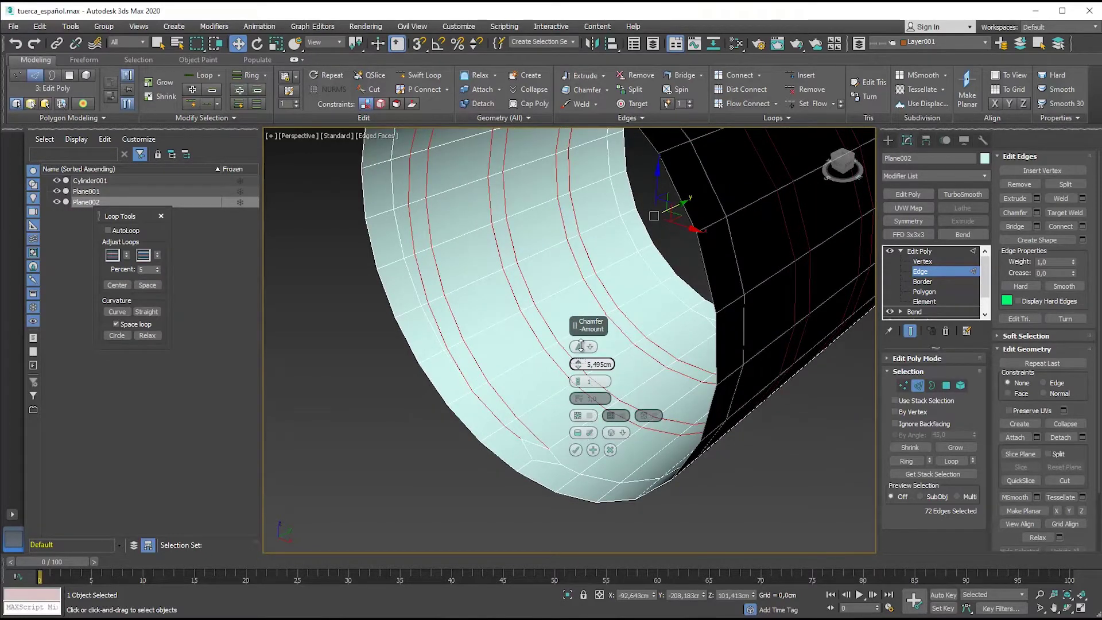
drag(577, 380, 578, 384)
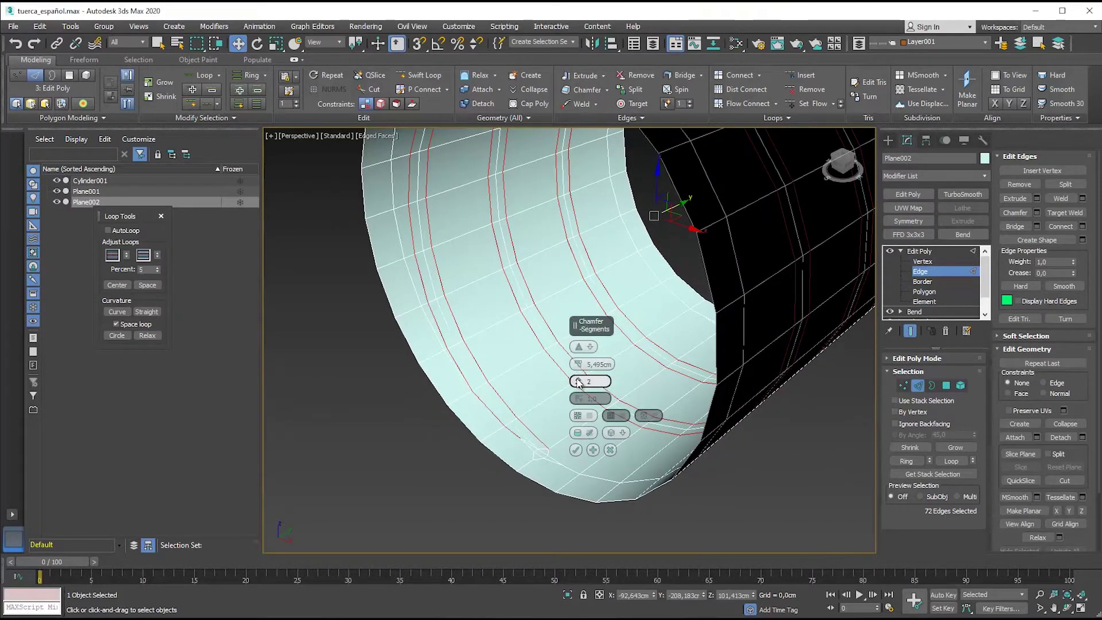
alt+middle_drag(526, 401, 494, 371)
drag(577, 365, 576, 347)
alt+middle_drag(459, 418, 488, 448)
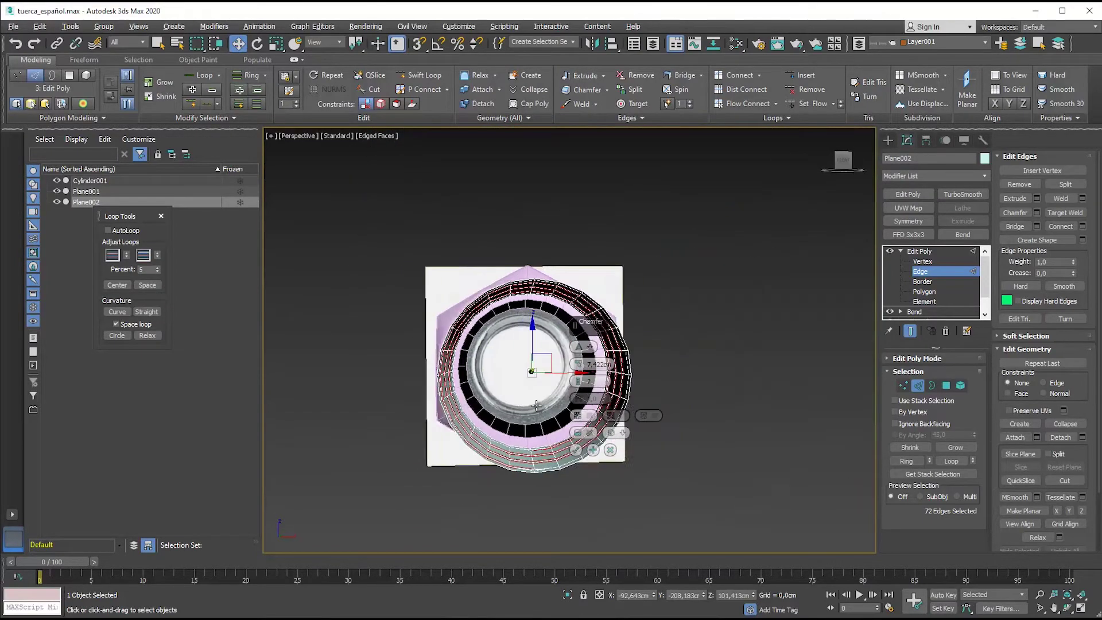
drag(578, 364, 578, 349)
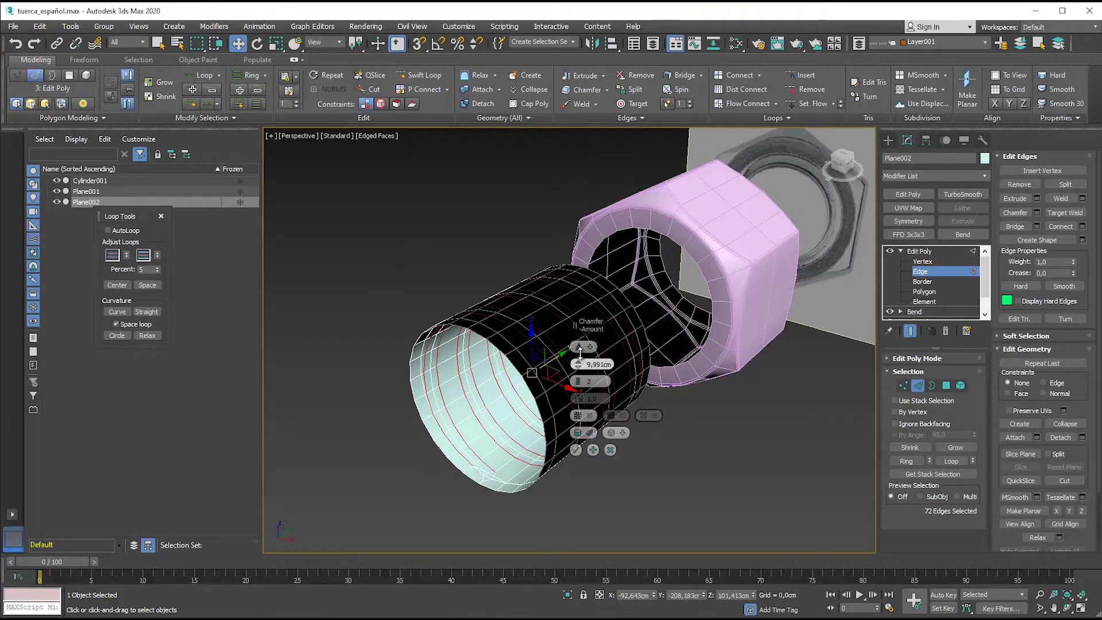
click(576, 451)
mouse_move(577, 451)
alt+middle_down()
mouse_move(586, 418)
mouse_move(516, 438)
mouse_move(521, 398)
mouse_move(605, 423)
alt+middle_up()
scroll(516, 422, up, 5)
scroll(525, 400, down, 5)
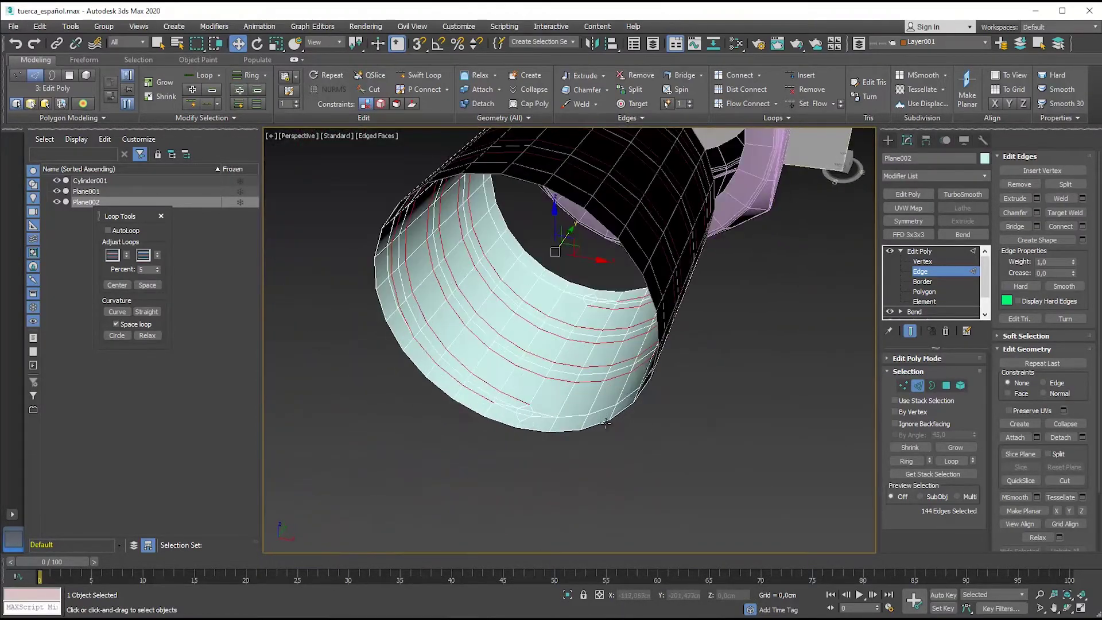
- Select the rim edge loop and change the tube's object colour to grey
click(946, 385)
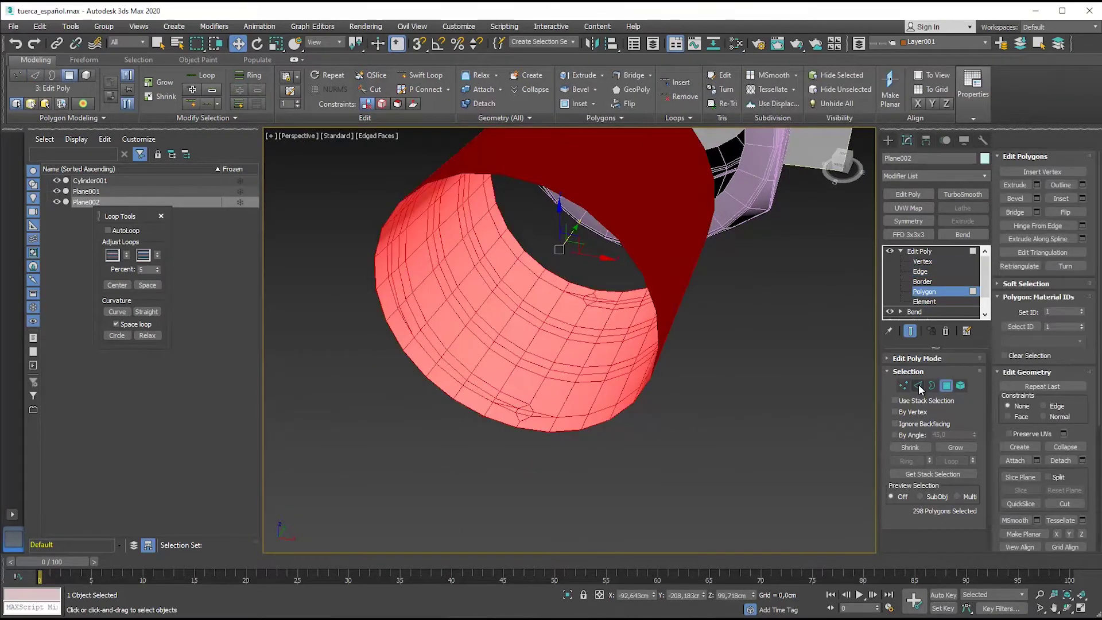
click(917, 385)
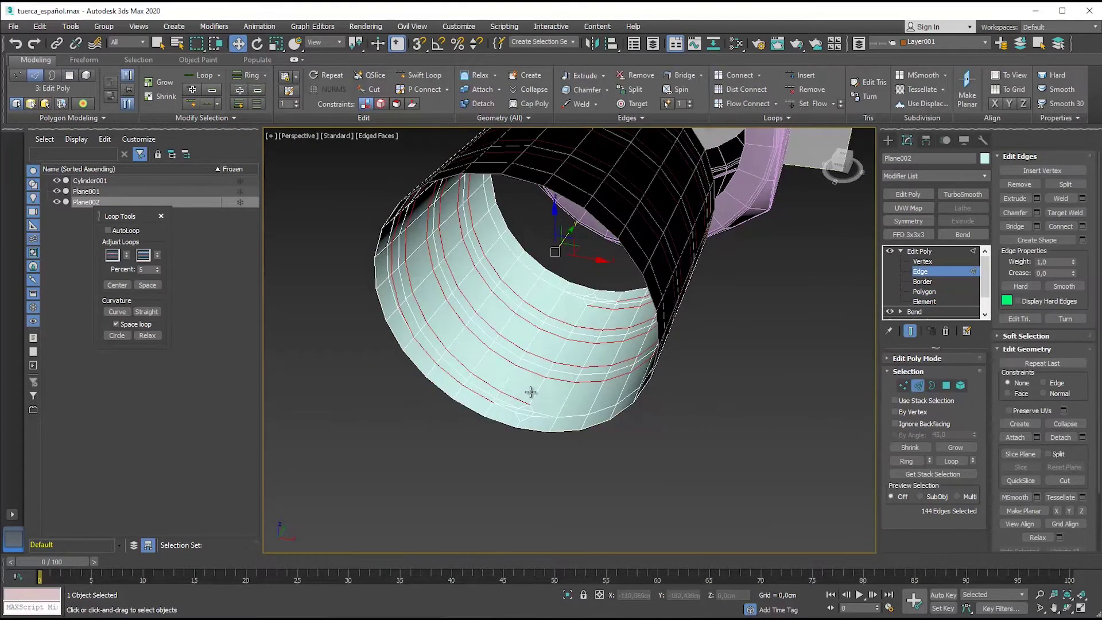
double_click(392, 302)
alt+middle_drag(392, 302, 531, 303)
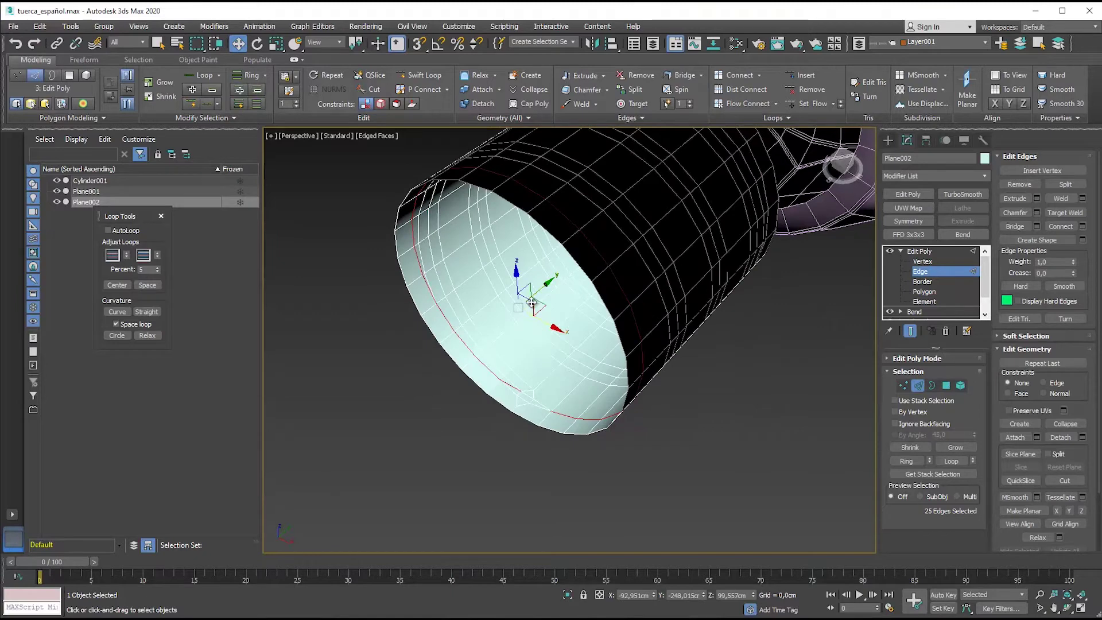
scroll(529, 388, up, 5)
scroll(551, 379, up, 1)
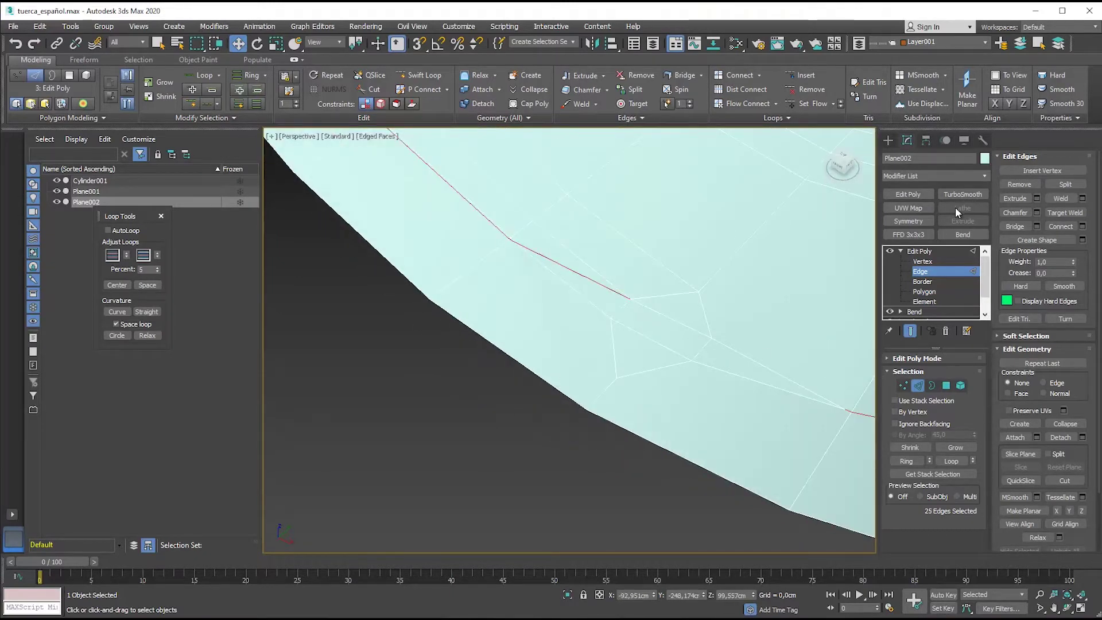
click(985, 157)
click(612, 382)
scroll(613, 344, down, 3)
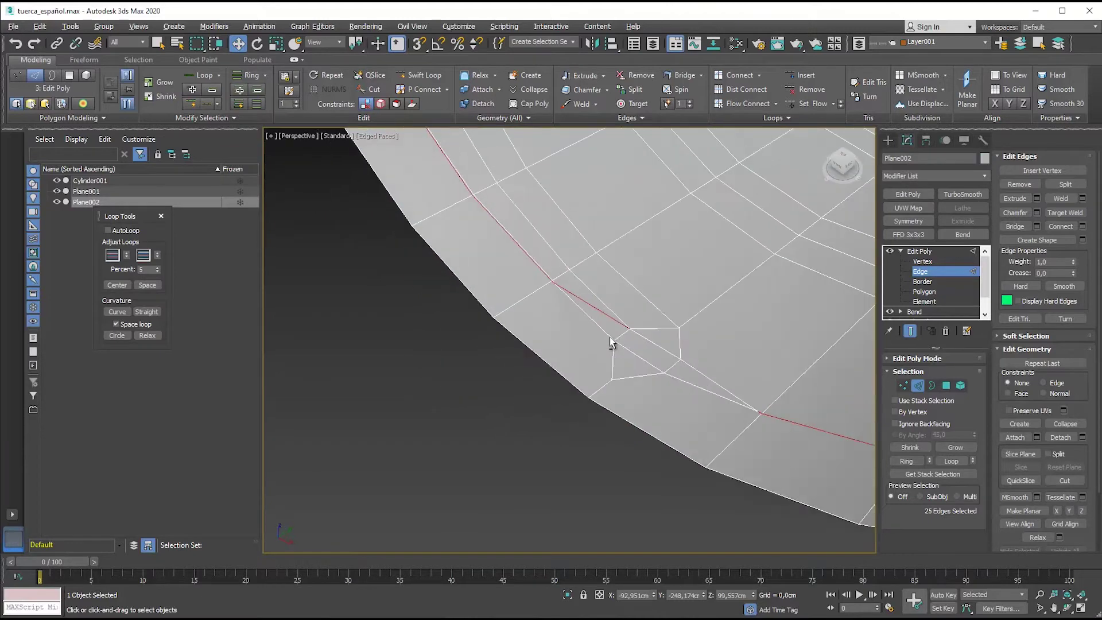
scroll(598, 359, down, 2)
scroll(597, 360, down, 2)
scroll(594, 359, up, 2)
- Select an edge loop near the rim and slide it slightly along the tube
mouse_move(572, 310)
alt+middle_down()
mouse_move(551, 265)
mouse_move(550, 283)
alt+middle_up()
double_click(536, 255)
drag(640, 166, 641, 167)
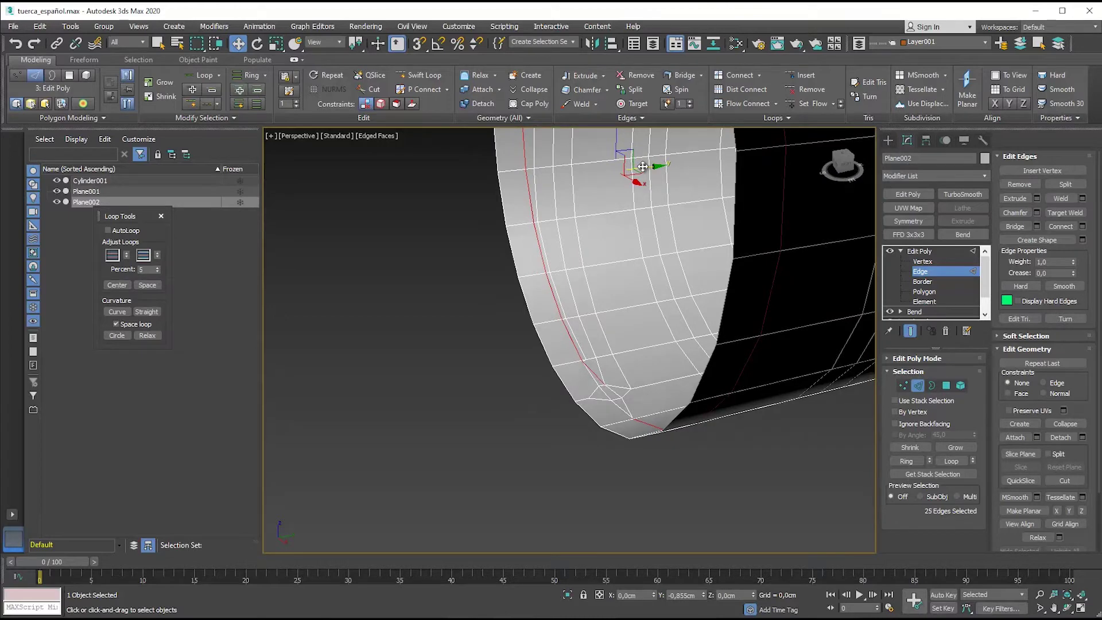
drag(643, 165, 639, 167)
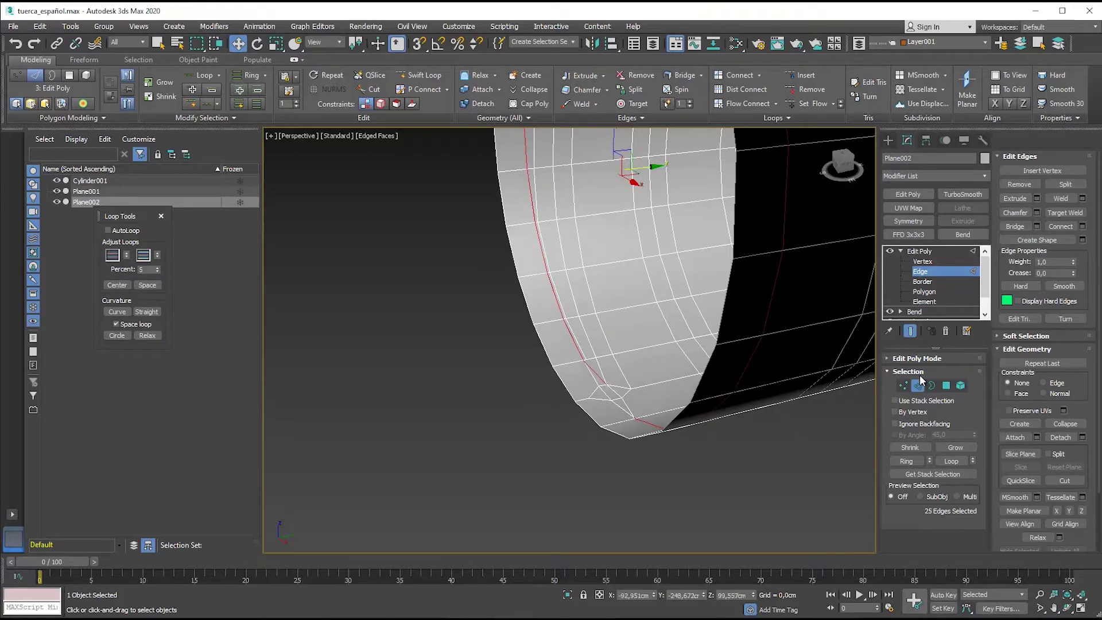
- Check a stray vertex near the rim, then convert the chamfered edges to a face selection
click(903, 385)
click(606, 385)
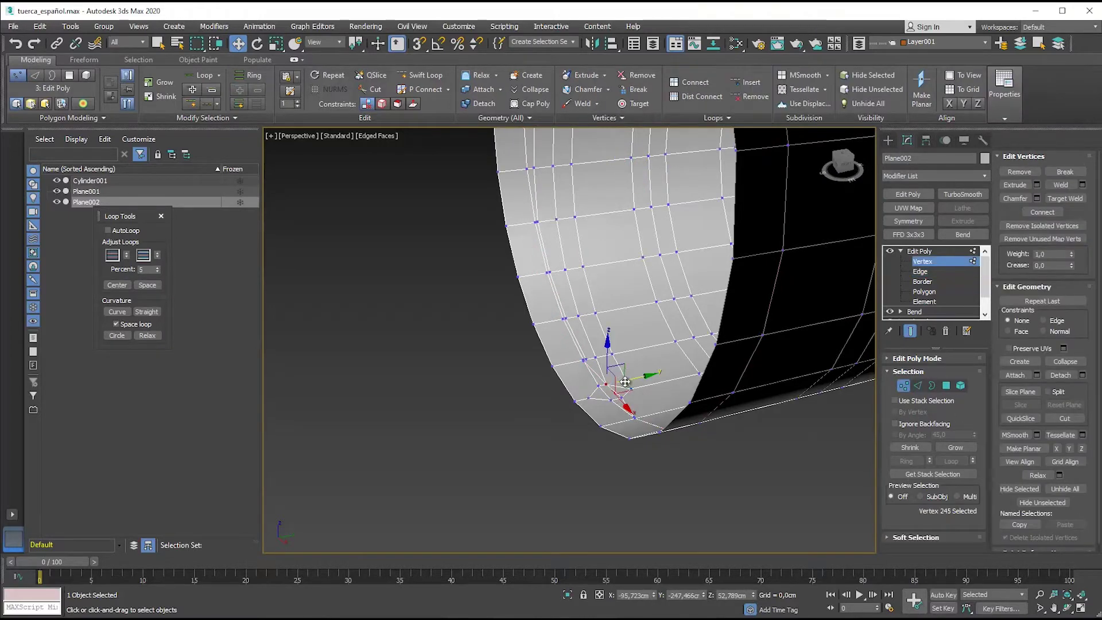
alt+middle_drag(606, 385, 985, 440)
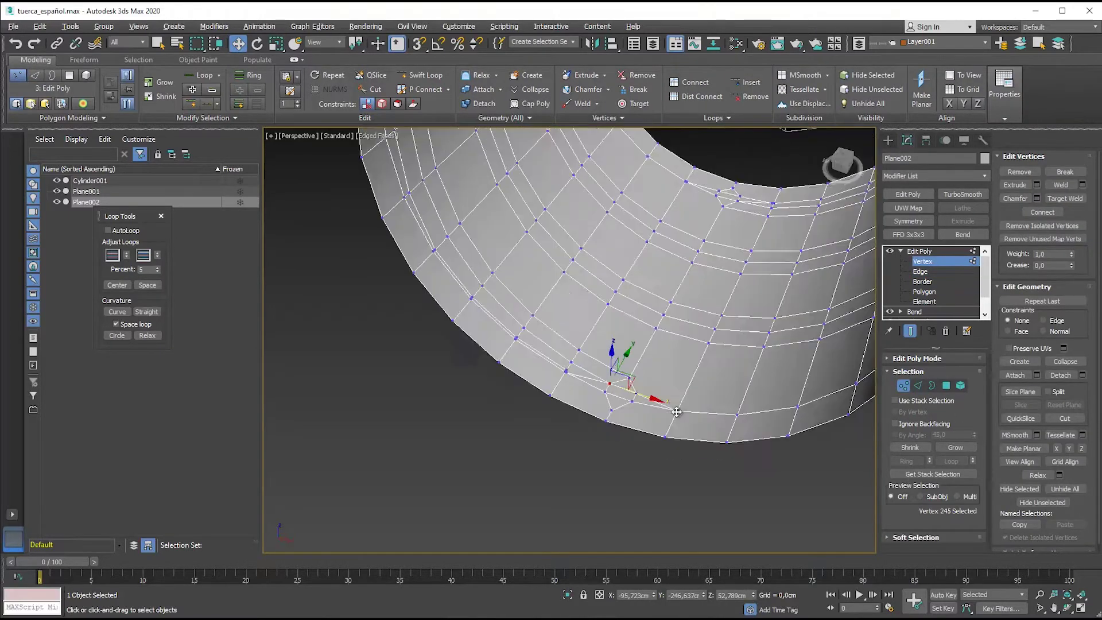
click(920, 385)
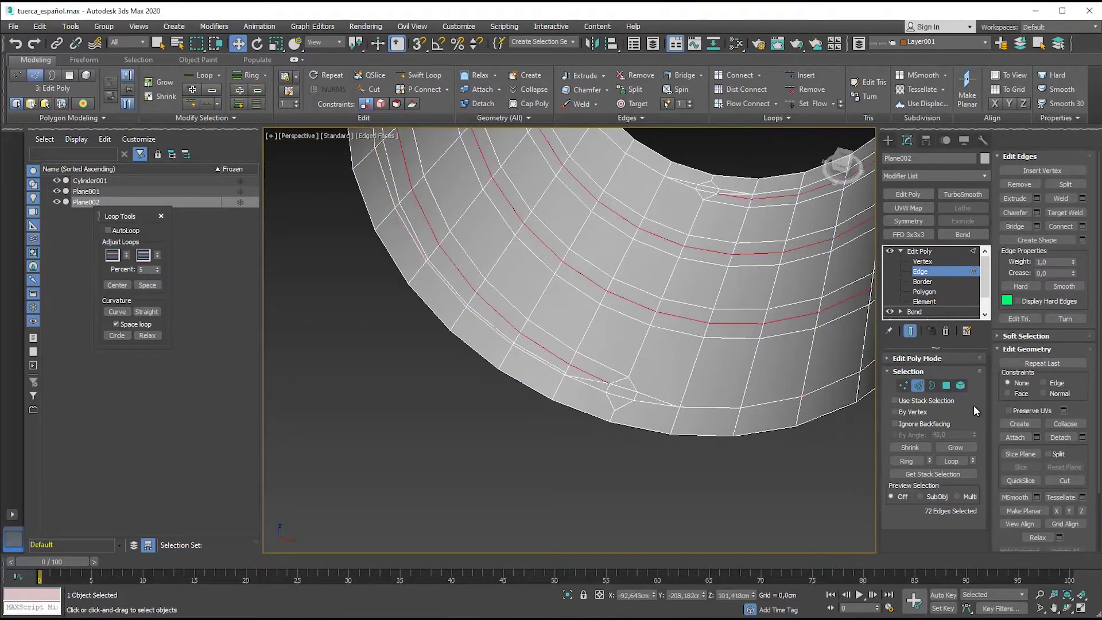
ctrl+click(946, 385)
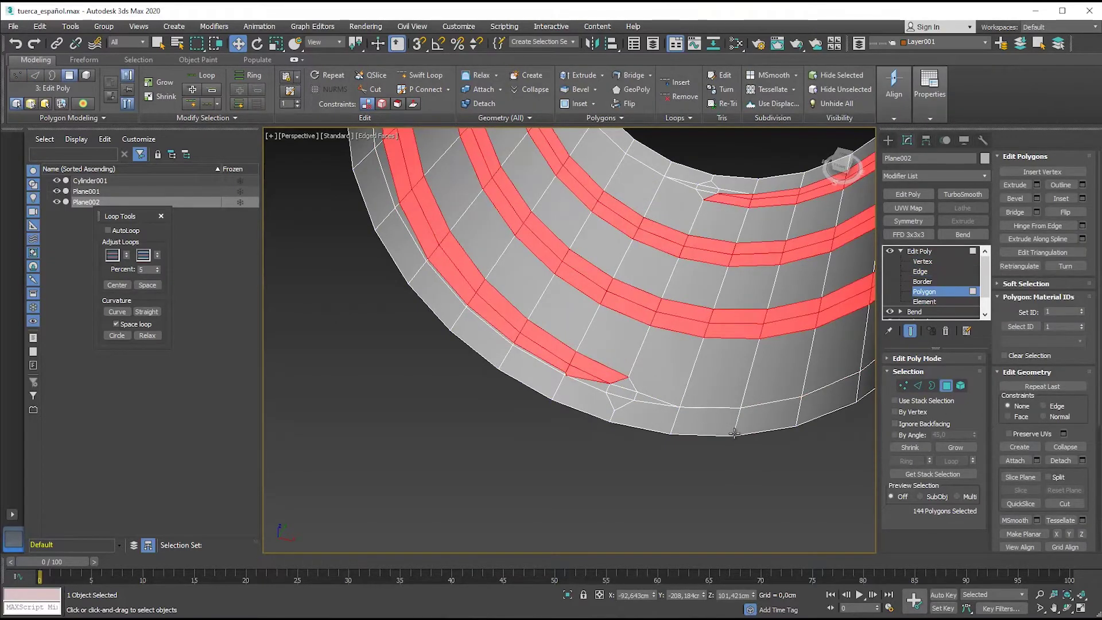
- Extrude the selected spiral band polygons to a height of 8,834cm
alt+middle_drag(733, 434, 716, 449)
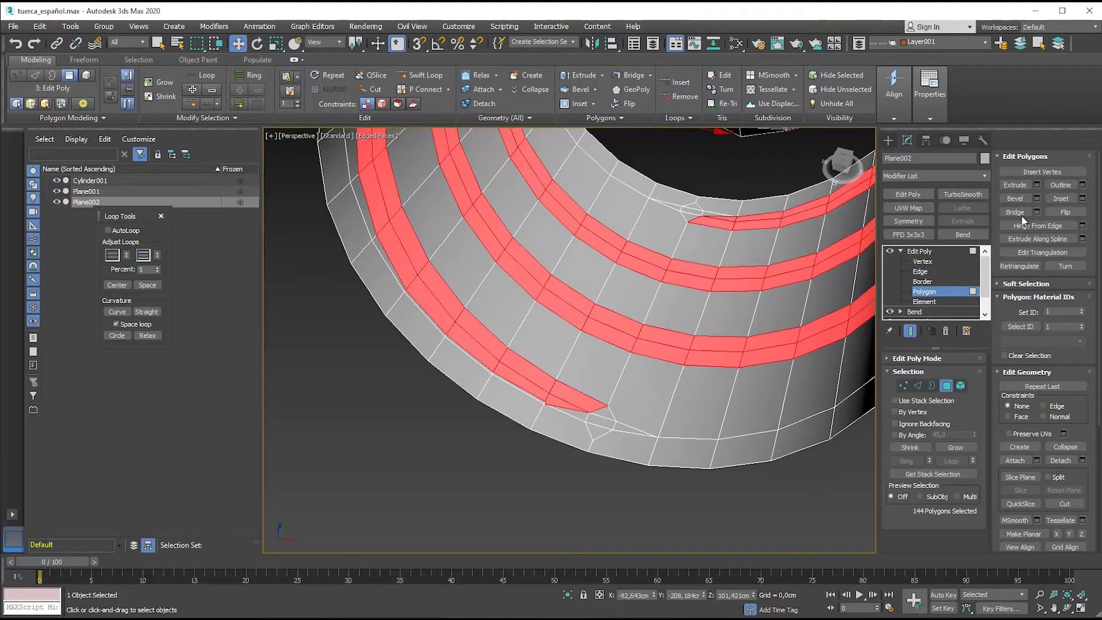
click(1037, 184)
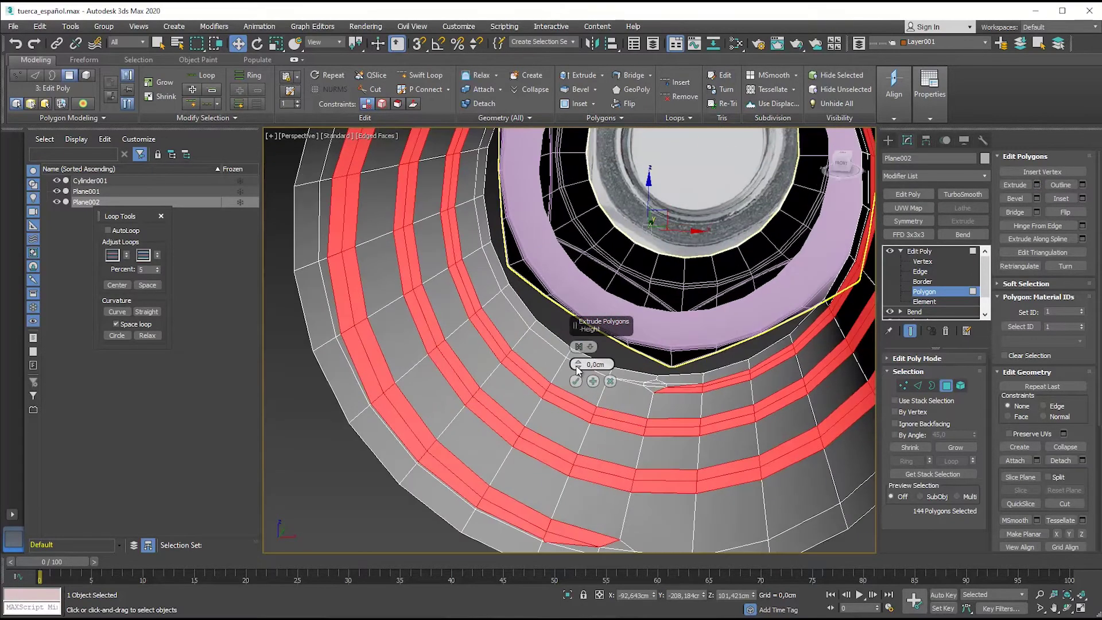
drag(579, 364, 579, 344)
alt+middle_drag(581, 355, 536, 326)
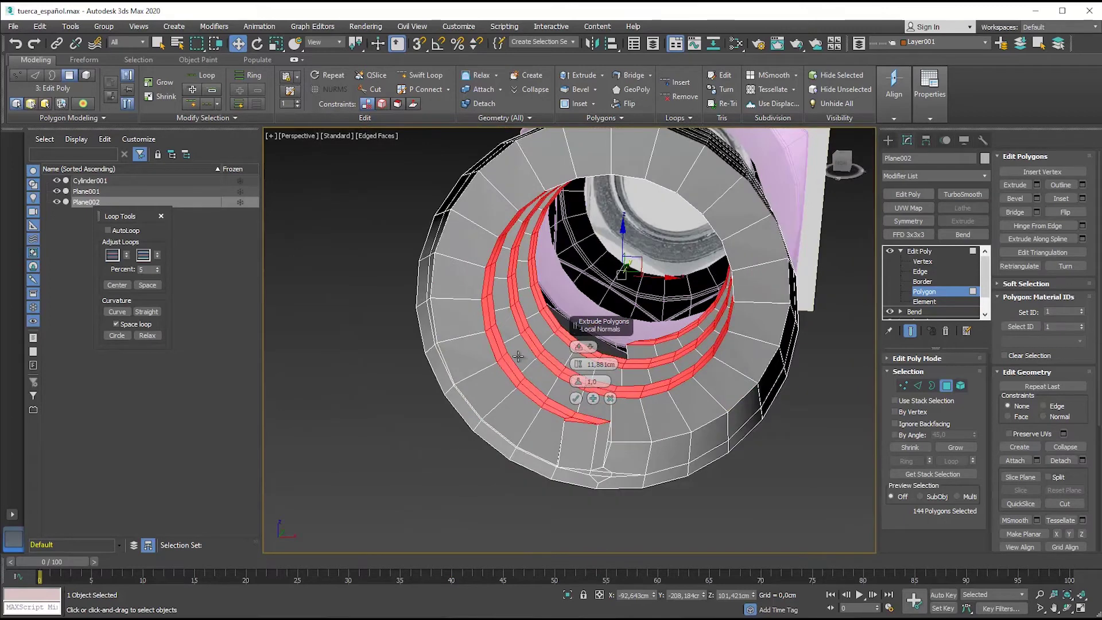
key(f)
drag(581, 367, 577, 367)
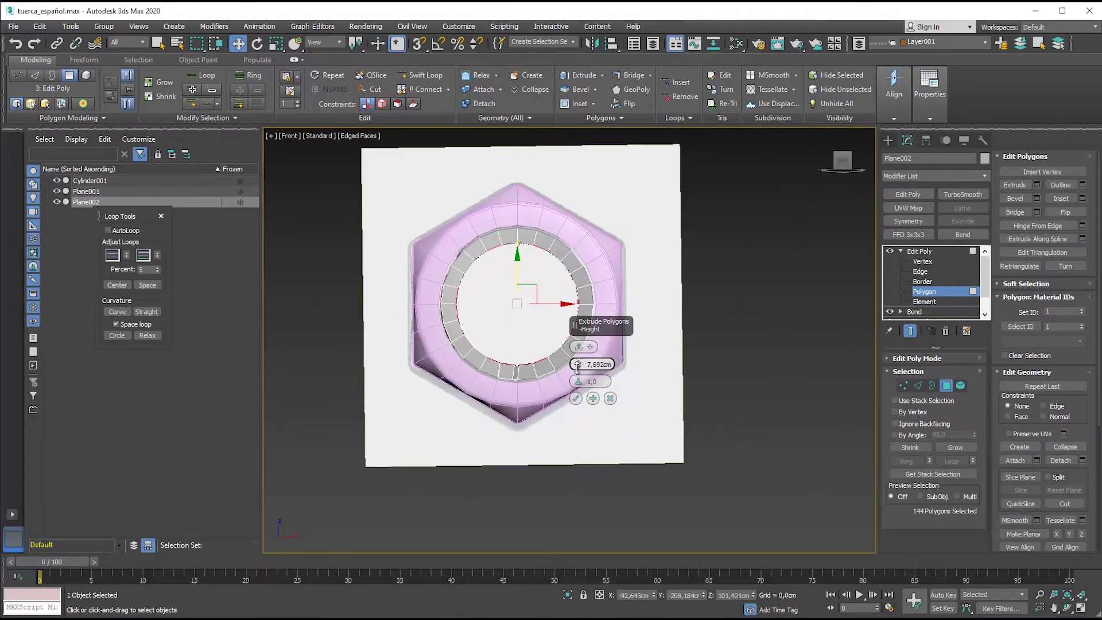
drag(577, 365, 579, 370)
click(575, 398)
- Inspect the extruded thread close up and switch to vertex level
alt+middle_drag(575, 398, 529, 343)
scroll(528, 343, up, 3)
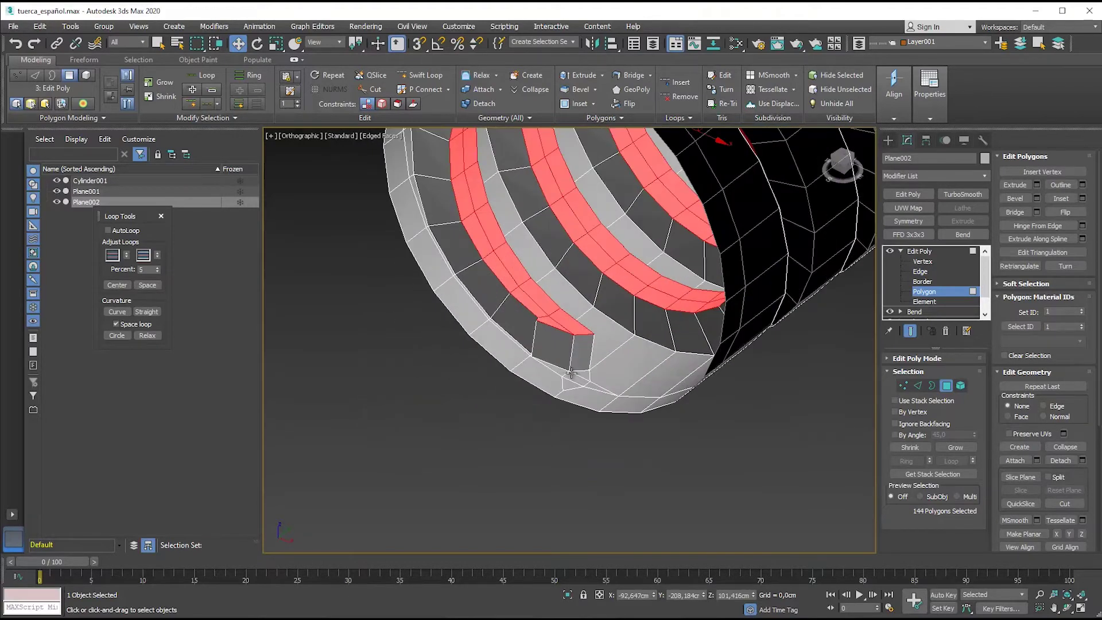
key(1)
alt+middle_drag(858, 397, 577, 353)
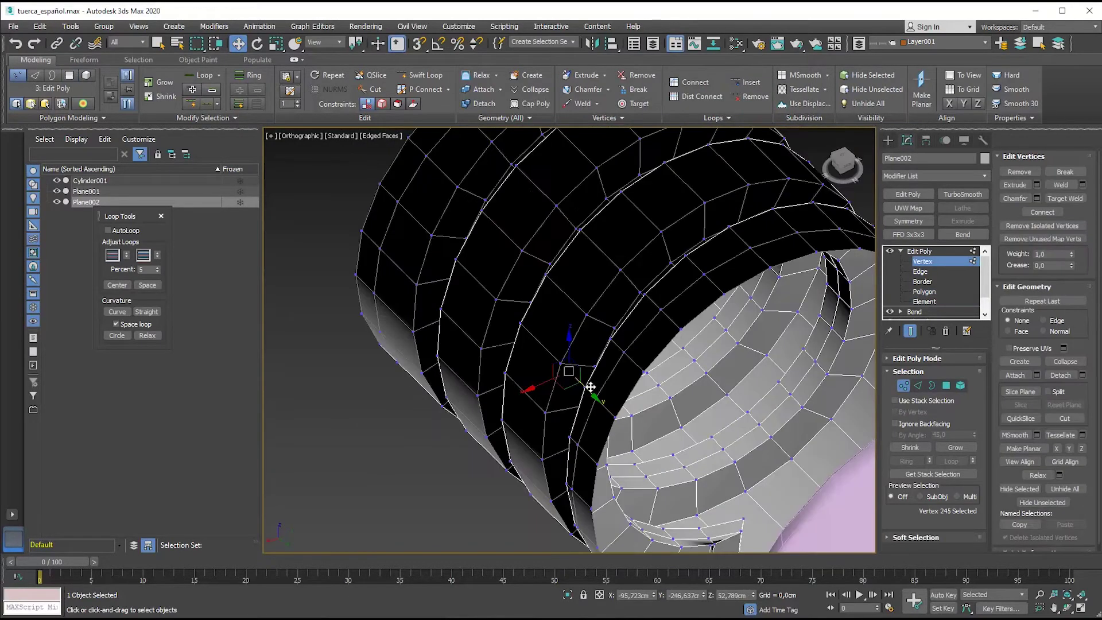
scroll(637, 345, down, 5)
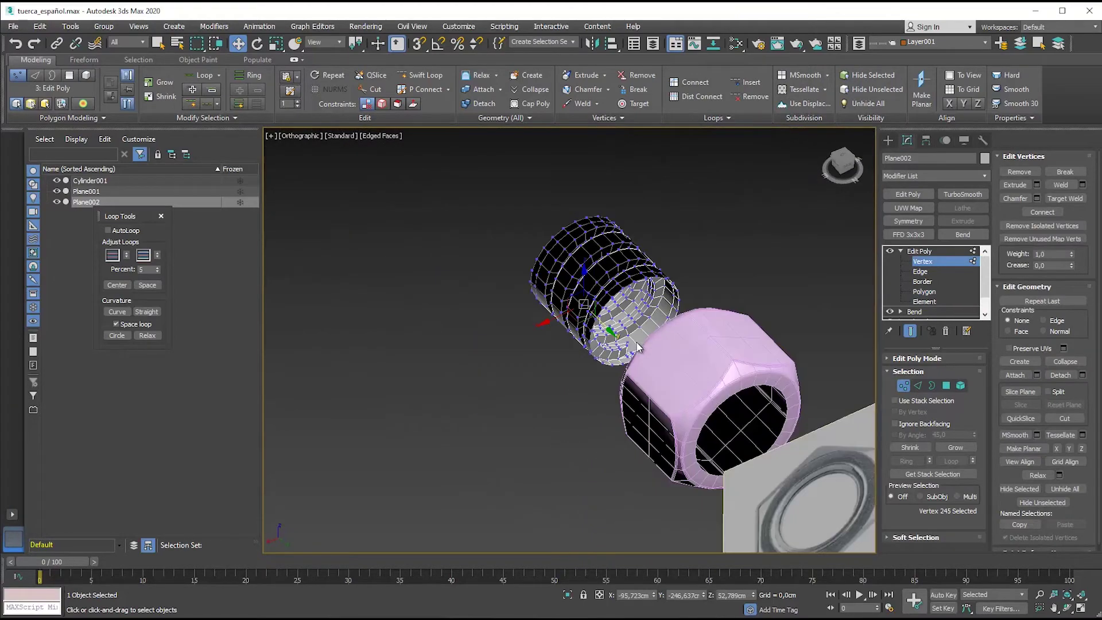
- Frame the threaded cylinder and move the stray notch vertex to remove the folded triangle
scroll(642, 344, down, 2)
click(919, 251)
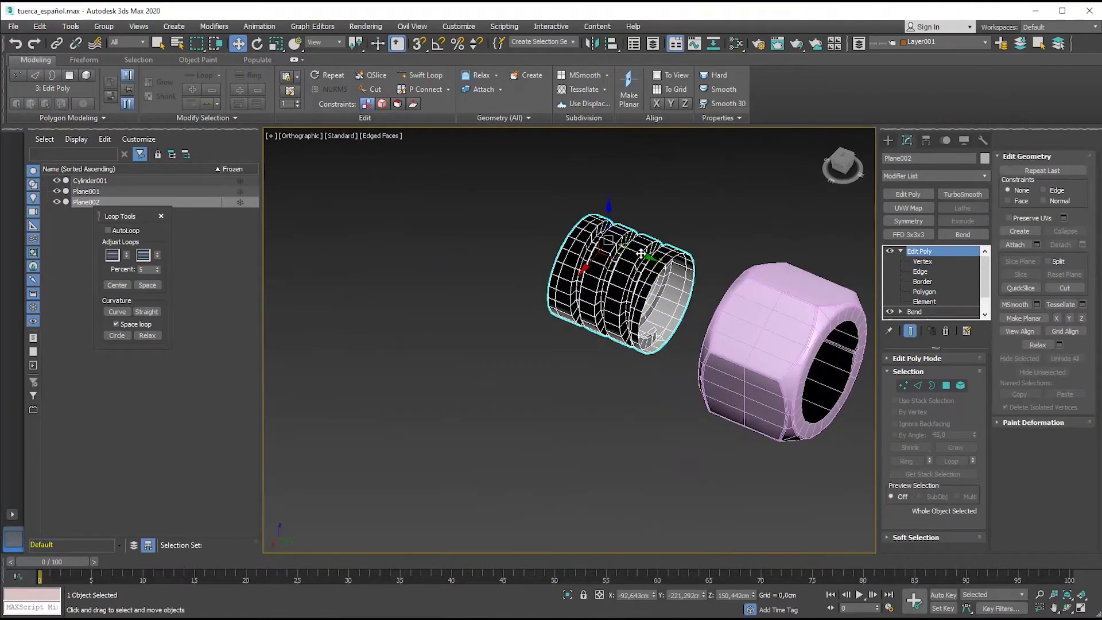
key(z)
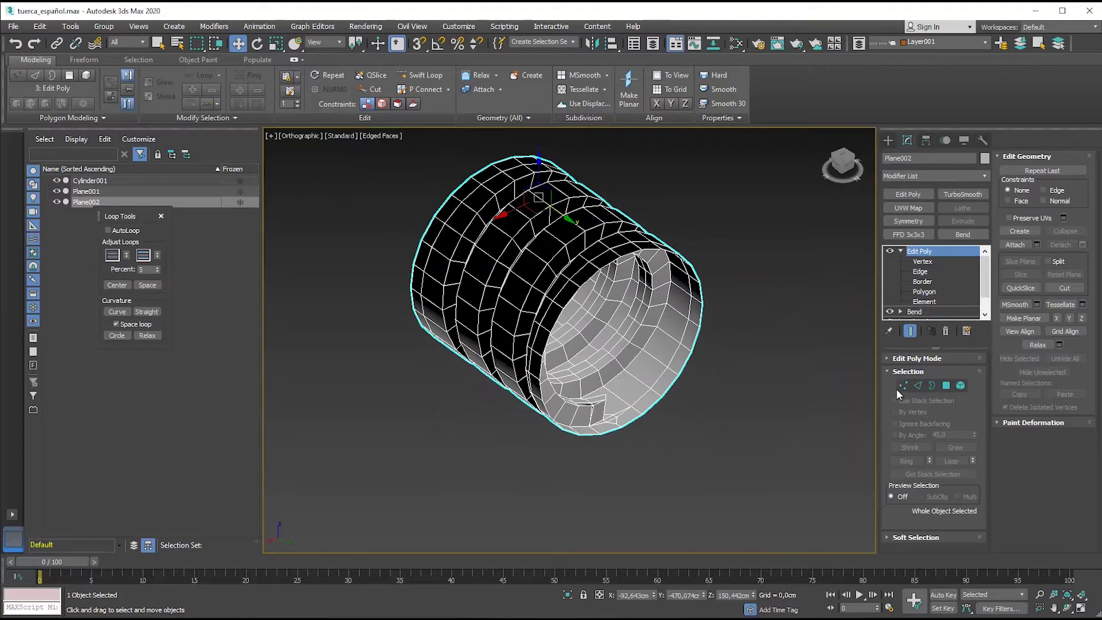
click(901, 385)
scroll(600, 333, up, 4)
scroll(600, 332, up, 3)
scroll(601, 333, up, 3)
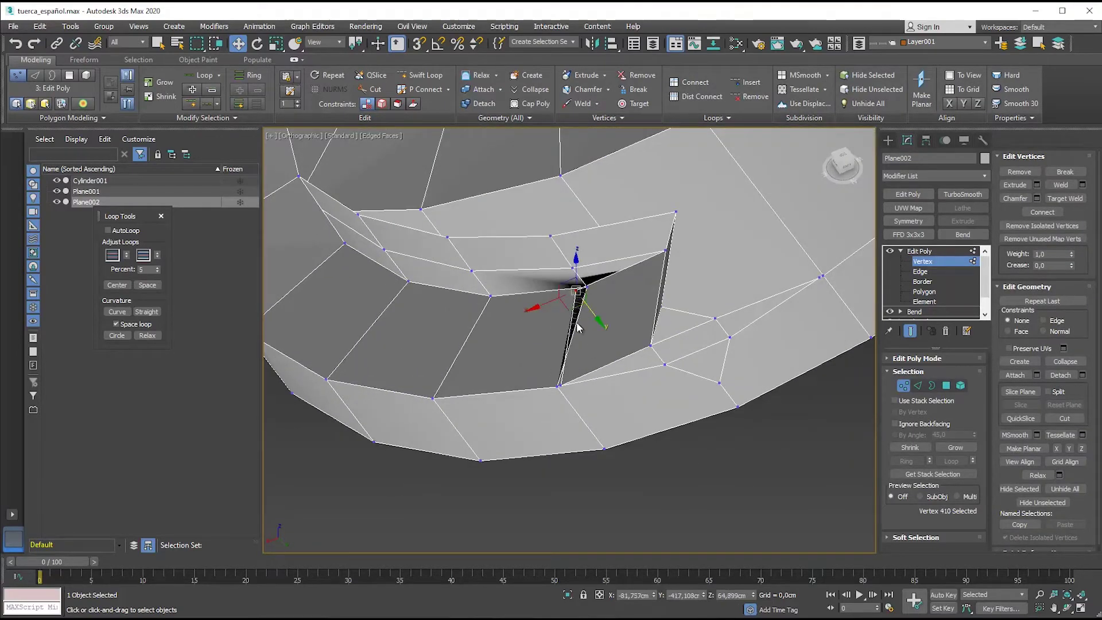
drag(574, 310, 606, 302)
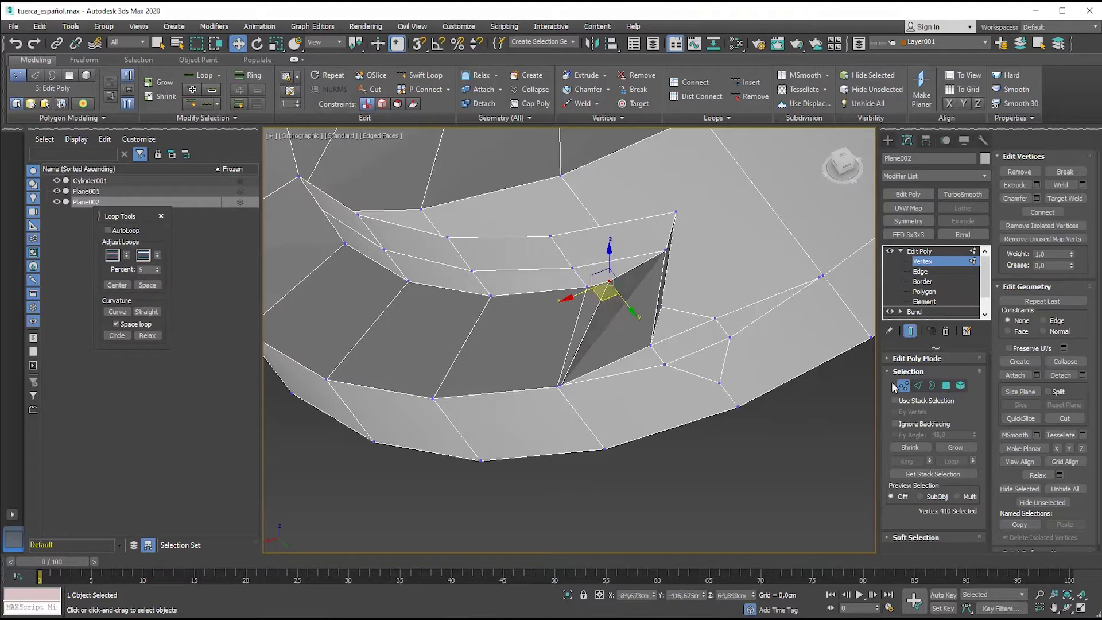
- Target Weld the stray vertex and the lower vertex into the notch corner
click(919, 386)
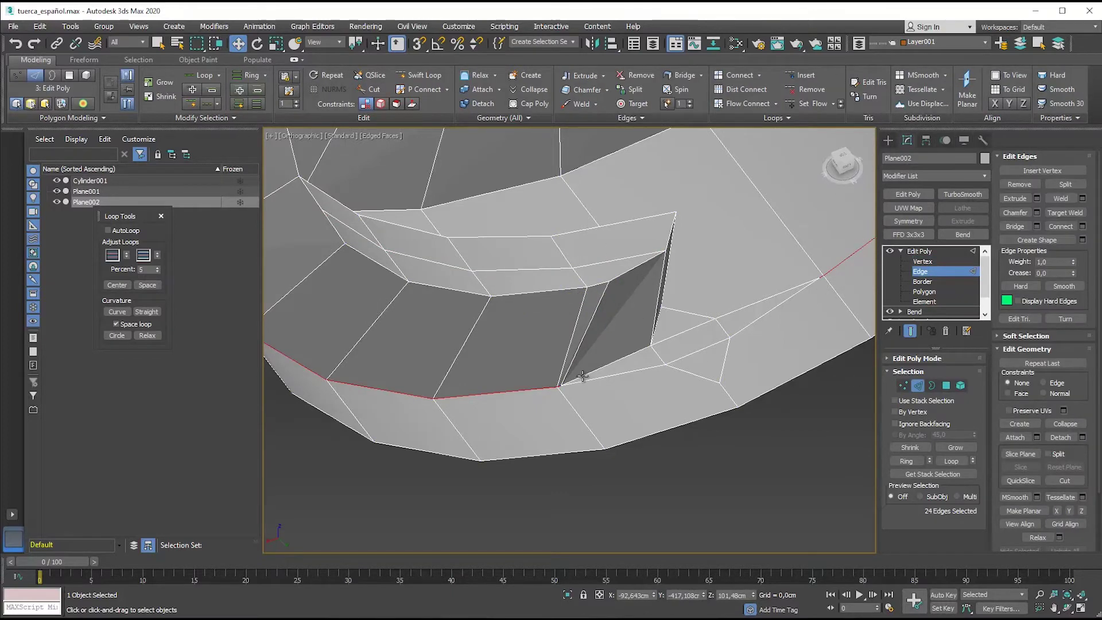
scroll(582, 278, down, 3)
scroll(631, 229, down, 1)
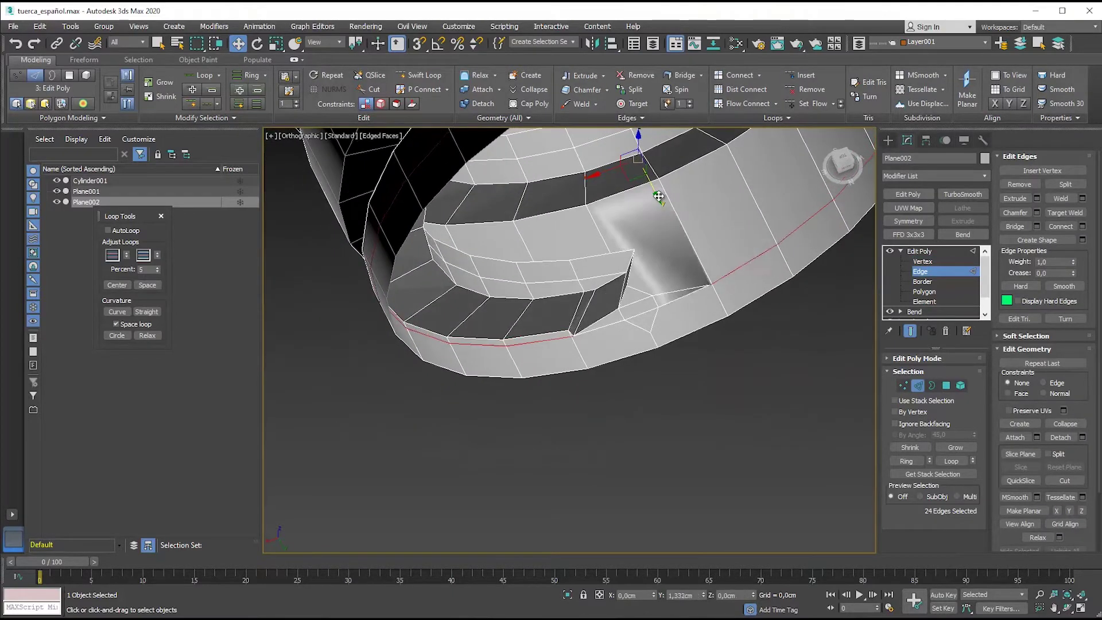
scroll(691, 299, up, 3)
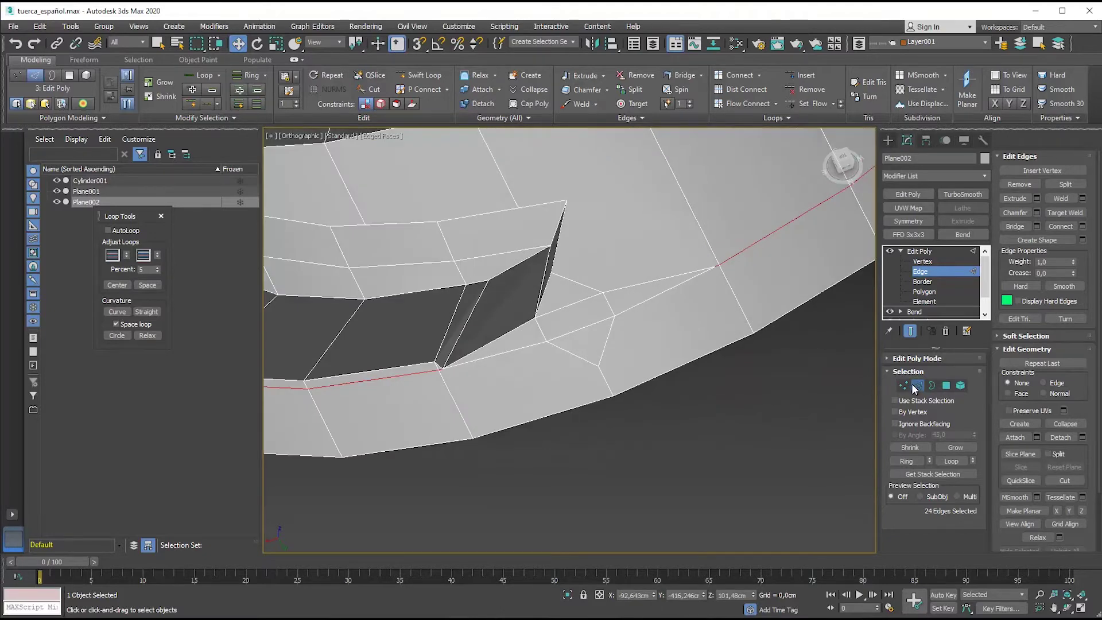
right_click(631, 289)
click(588, 363)
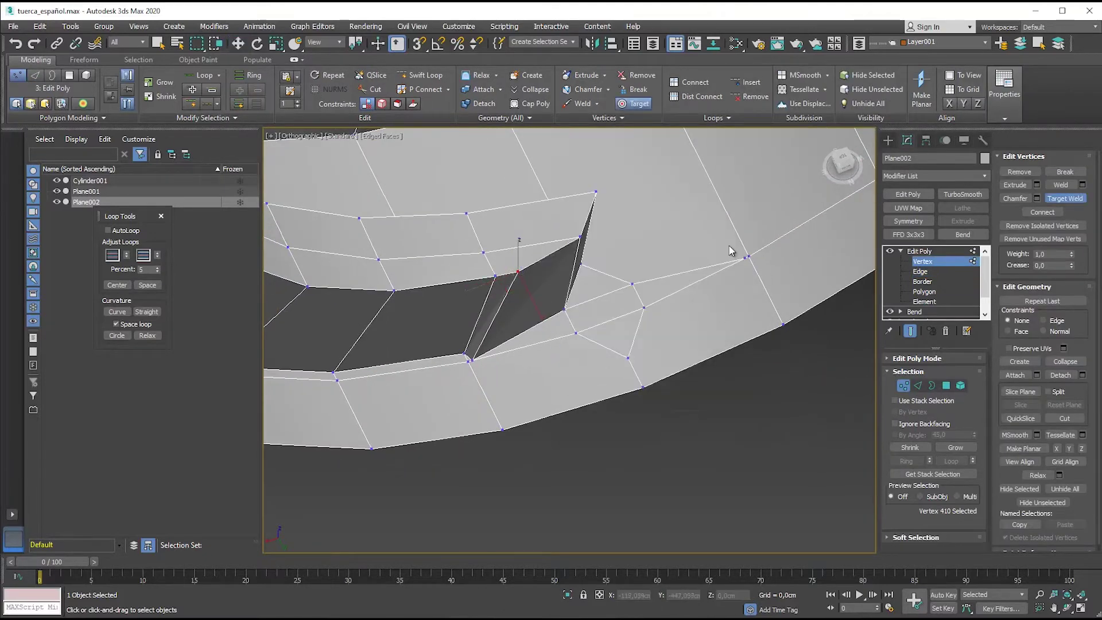
key(w)
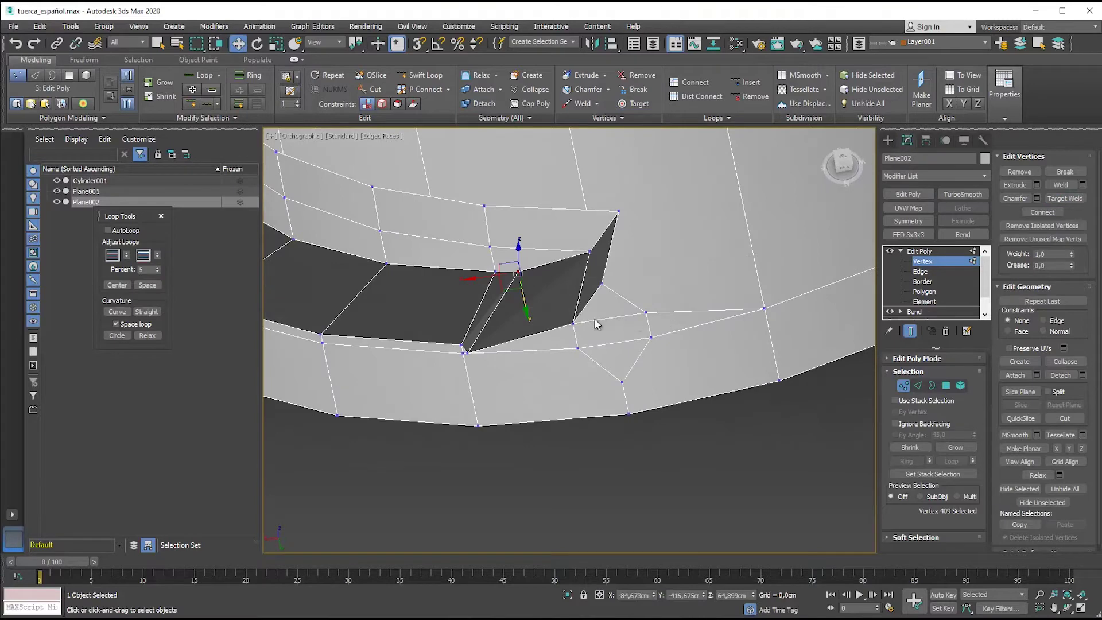
right_click(522, 333)
click(500, 412)
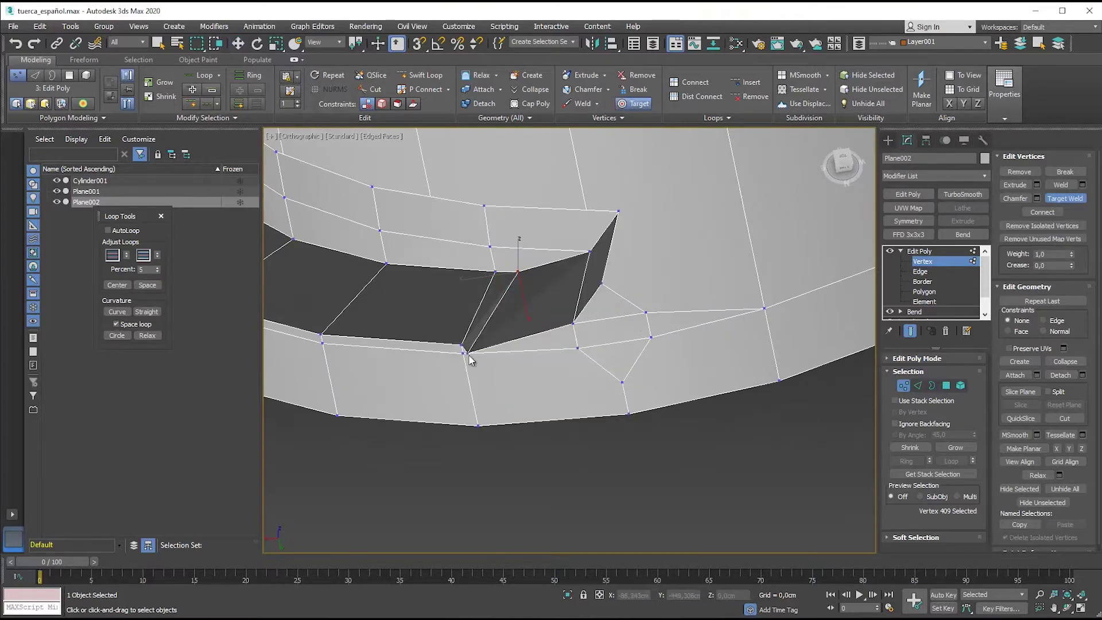
click(574, 325)
click(579, 348)
click(573, 324)
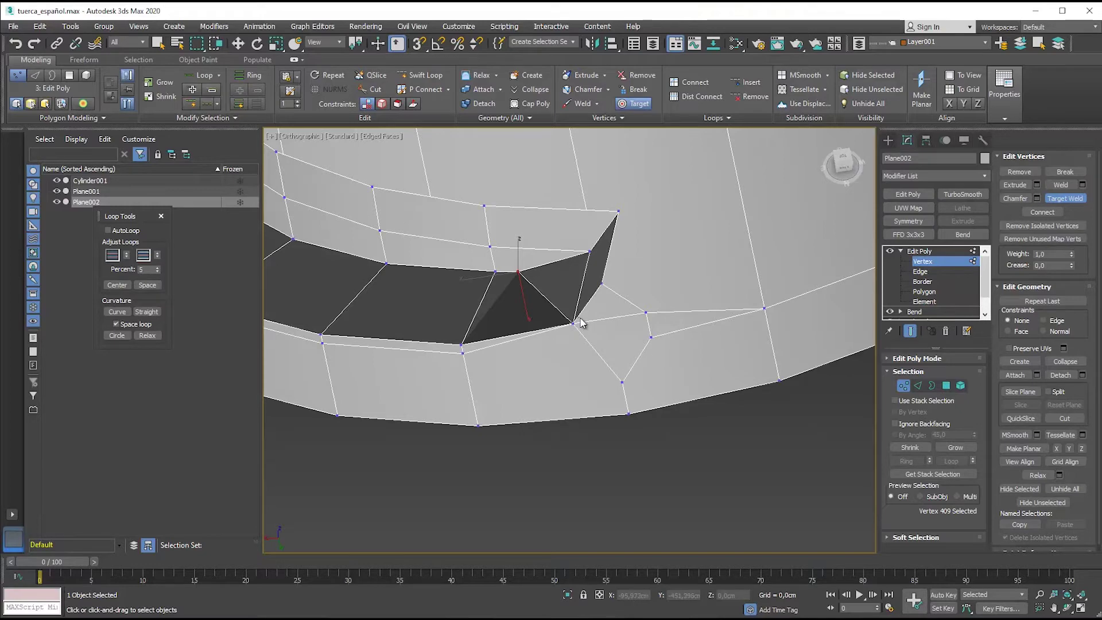
key(w)
- Move a vertex up-left to line up the edge, then target-weld another down to collapse the grey triangle
alt+middle_drag(598, 340, 675, 283)
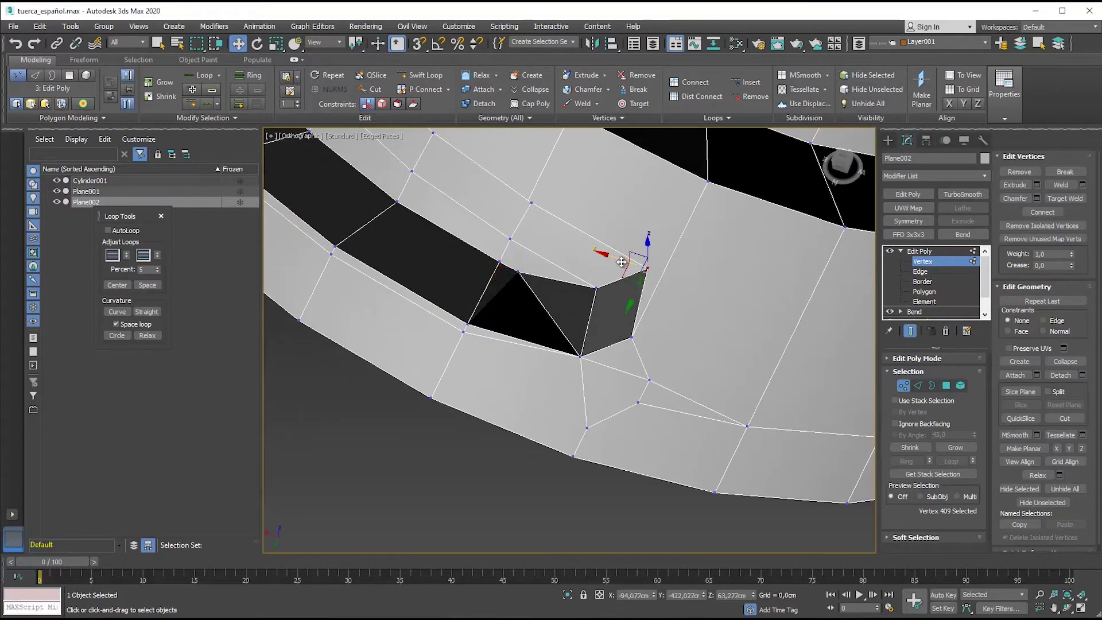
drag(621, 262, 552, 239)
right_click(642, 361)
key(Escape)
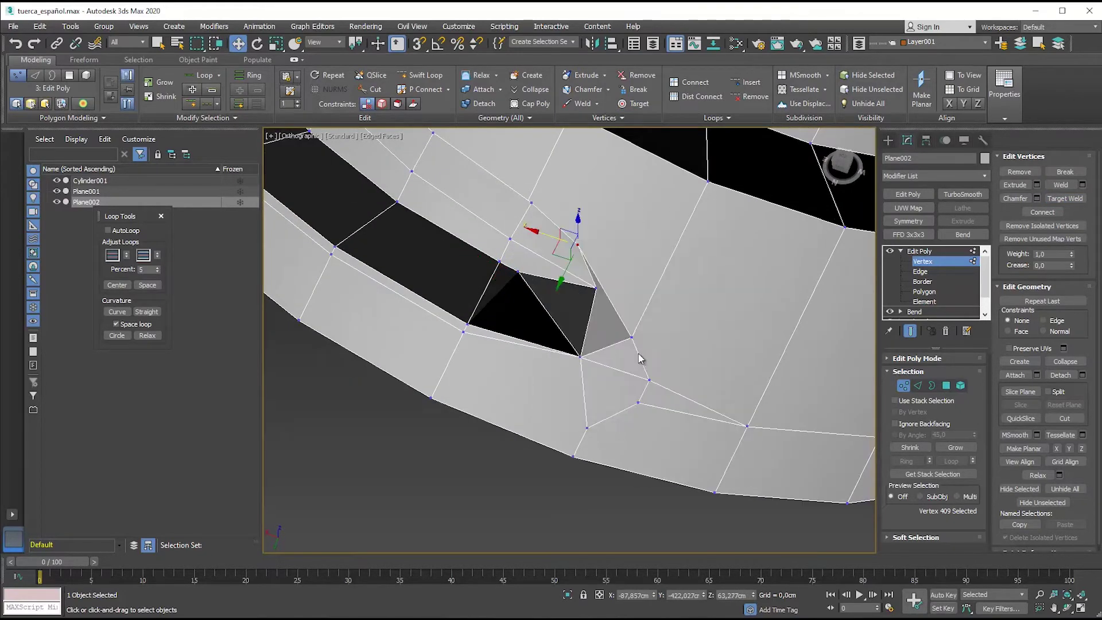
click(632, 337)
right_click(625, 350)
click(596, 321)
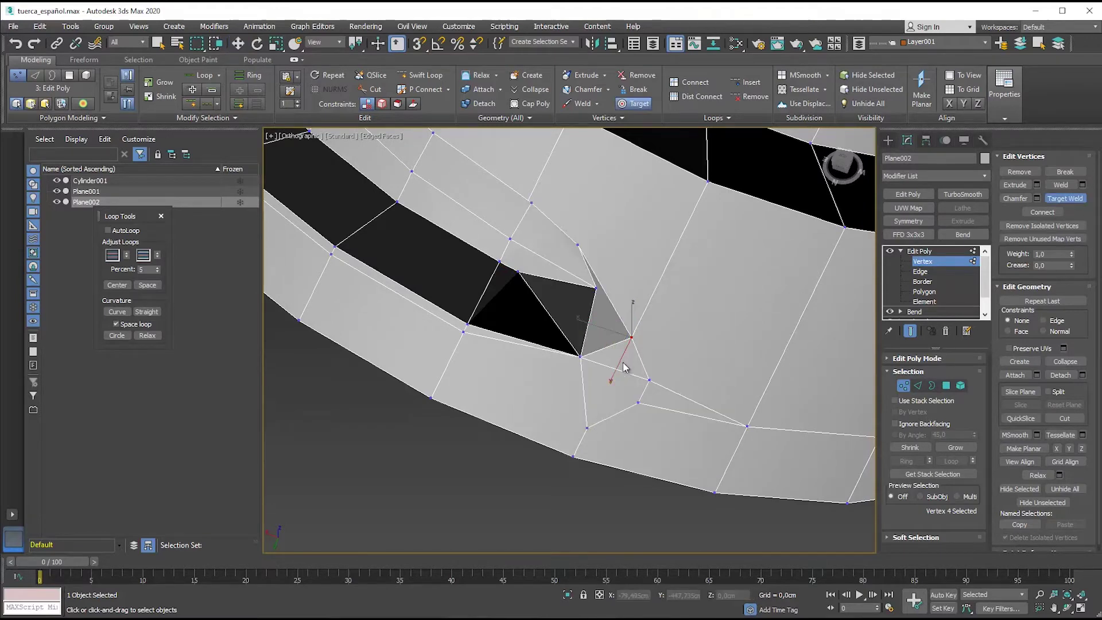
click(580, 357)
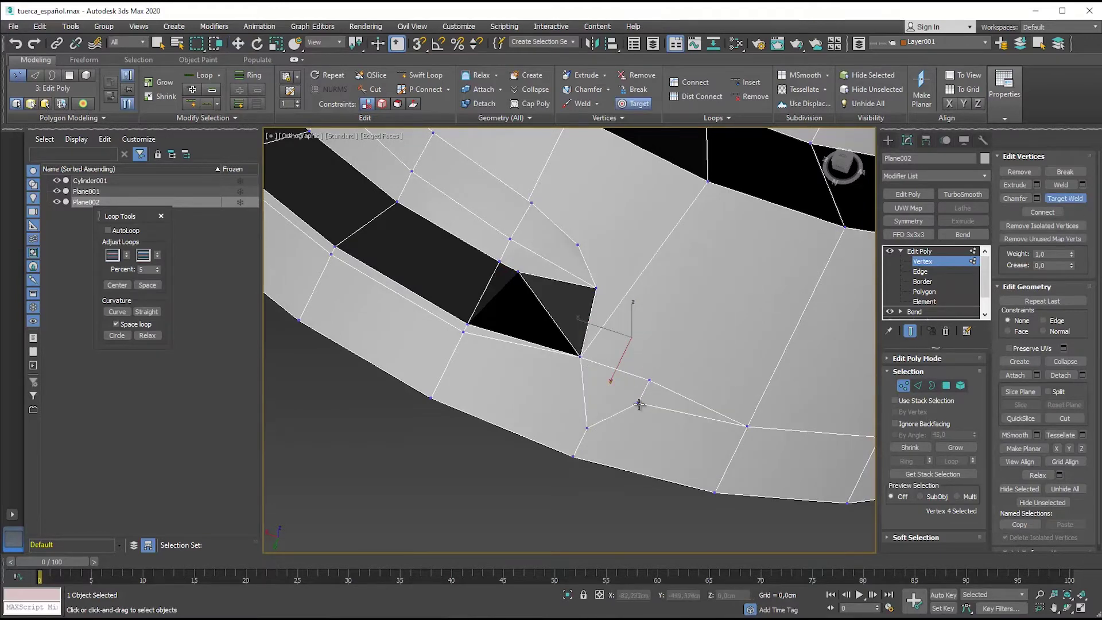
- Slide the notch vertex and the upper notch vertex right to even the edges
key(w)
click(580, 358)
alt+middle_drag(580, 358, 597, 343)
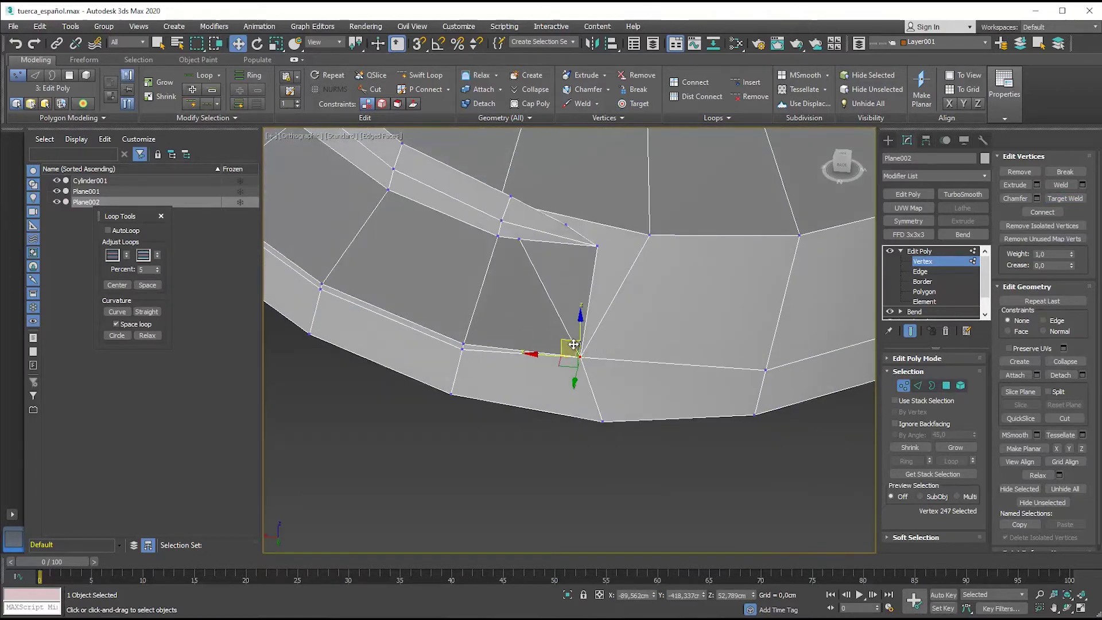
drag(572, 344, 607, 312)
click(520, 240)
drag(511, 231, 552, 238)
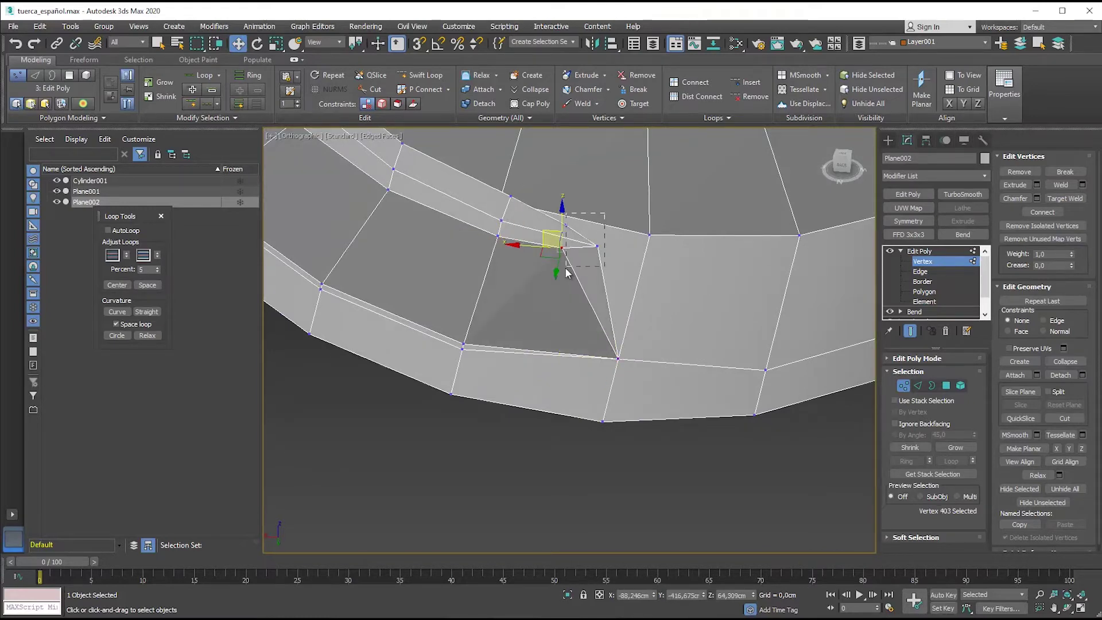
- Select six vertices around the notch and try rotating them, then pick a nearby vertex
mouse_move(541, 268)
alt+middle_down()
mouse_move(519, 344)
mouse_move(533, 362)
mouse_move(603, 276)
alt+middle_up()
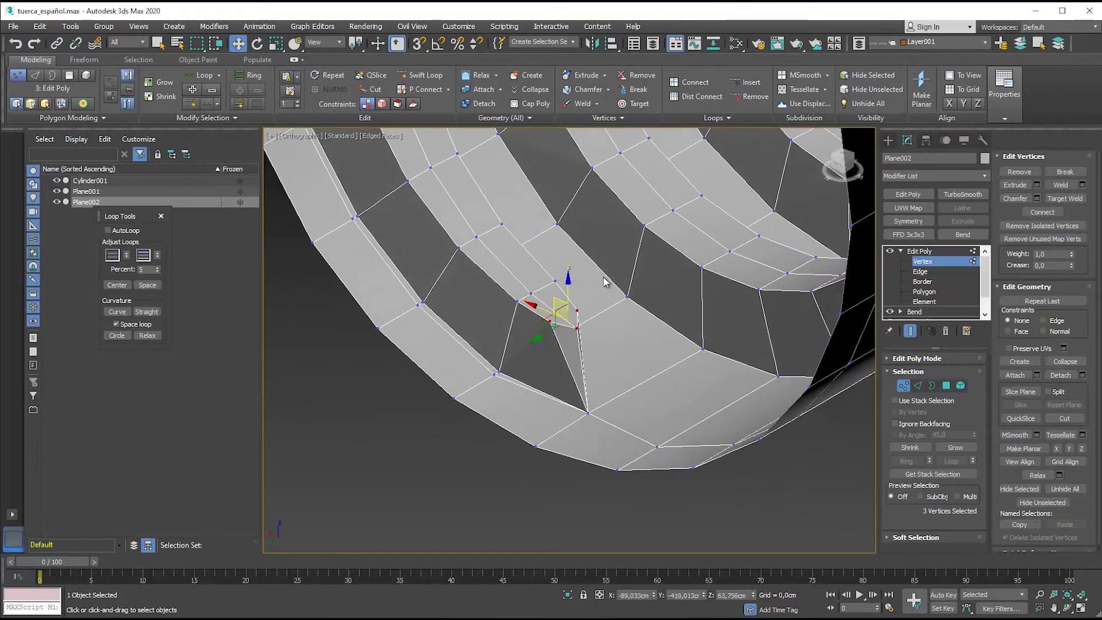
ctrl+click(516, 300)
alt+middle_drag(516, 301, 518, 307)
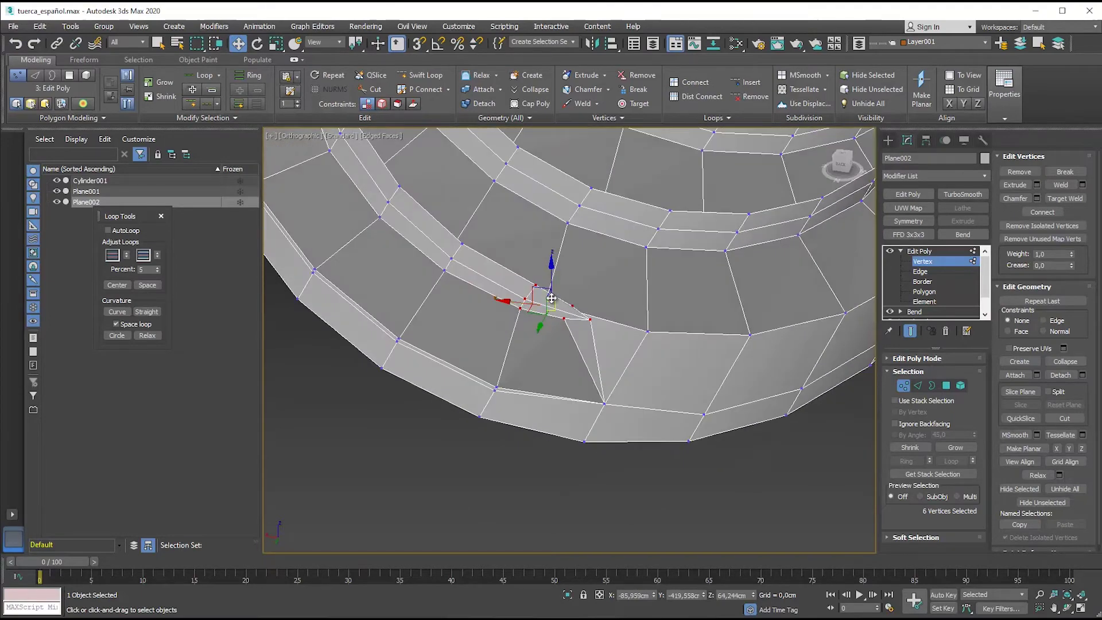
key(e)
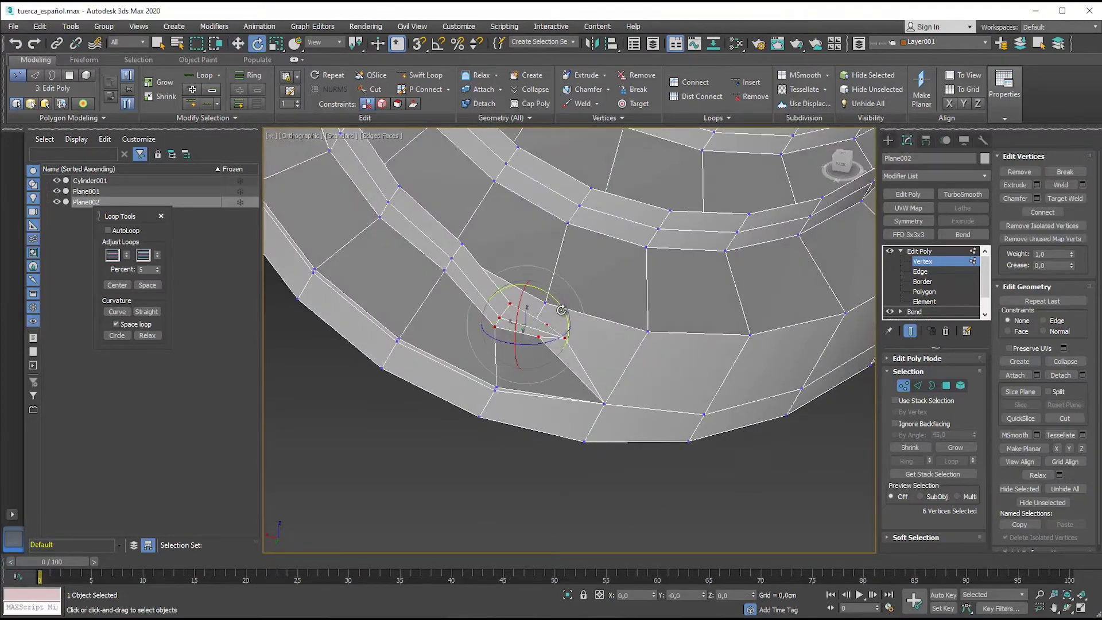
alt+middle_drag(559, 307, 516, 322)
click(540, 365)
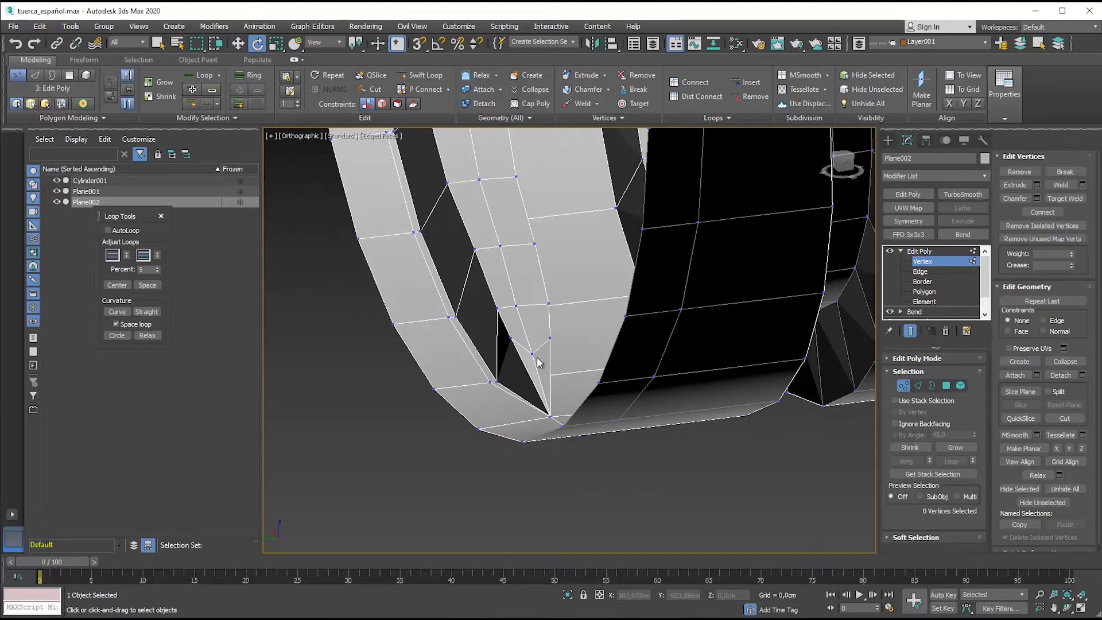
key(w)
mouse_move(534, 367)
alt+middle_down()
mouse_move(541, 416)
mouse_move(489, 399)
mouse_move(505, 387)
alt+middle_up()
- Select three vertices beside the gap and inspect the inner faces from below
click(508, 378)
alt+middle_drag(536, 283, 568, 366)
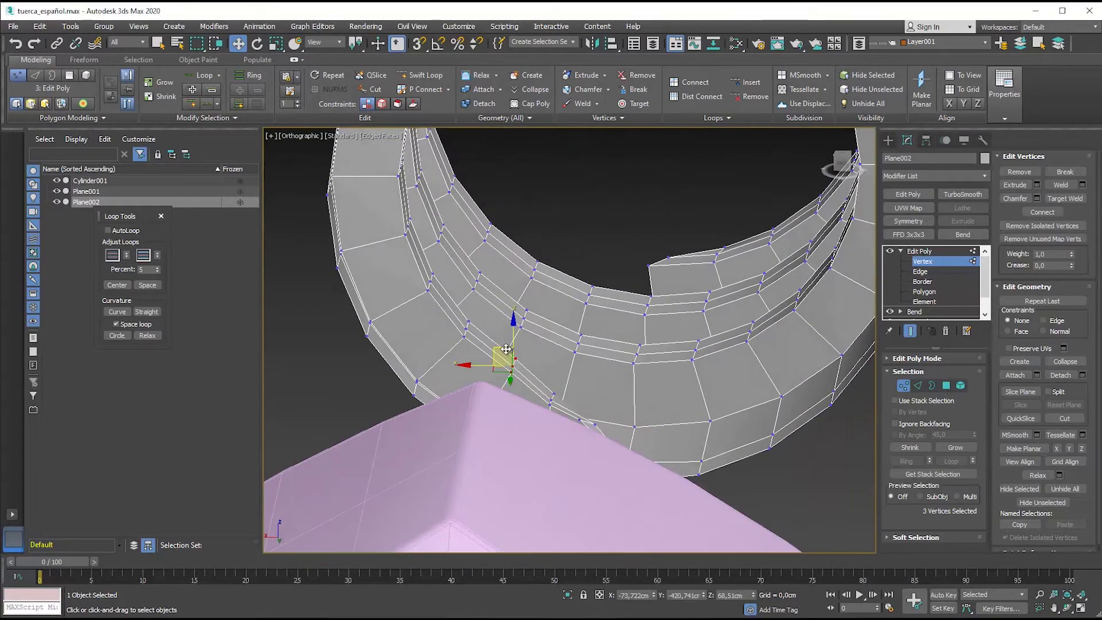
alt+middle_drag(493, 358, 442, 371)
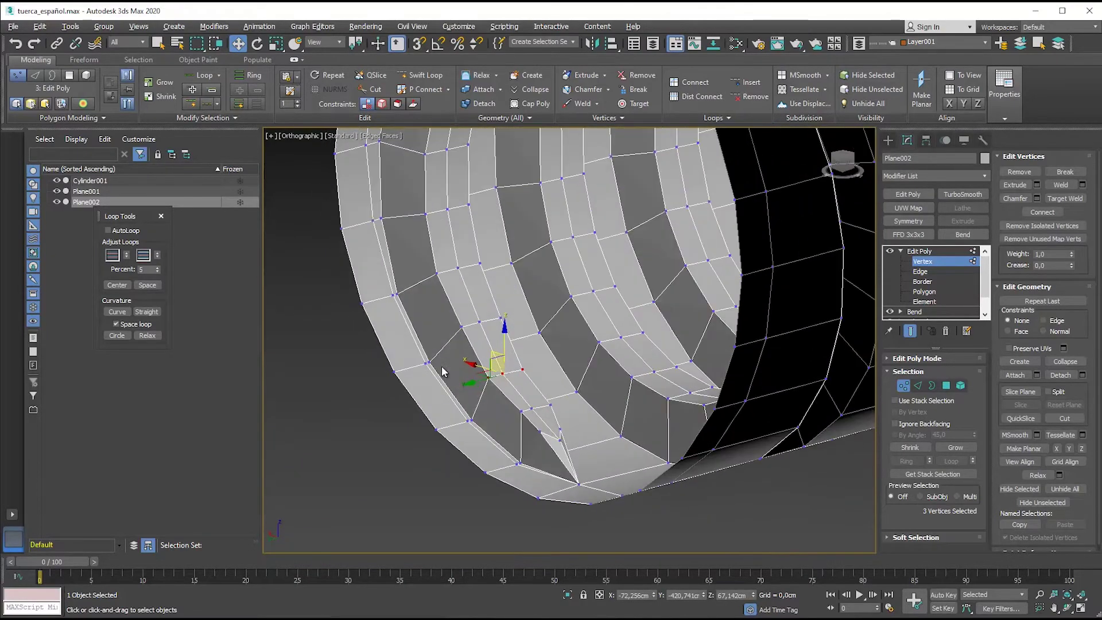
scroll(442, 366, down, 5)
alt+middle_drag(605, 418, 578, 369)
scroll(509, 438, up, 5)
mouse_move(509, 438)
alt+middle_down()
mouse_move(522, 367)
mouse_move(511, 361)
alt+middle_up()
scroll(522, 367, down, 5)
scroll(510, 361, up, 5)
- Target-weld the gap corner vertices and loose vertices onto their neighbours
right_click(508, 362)
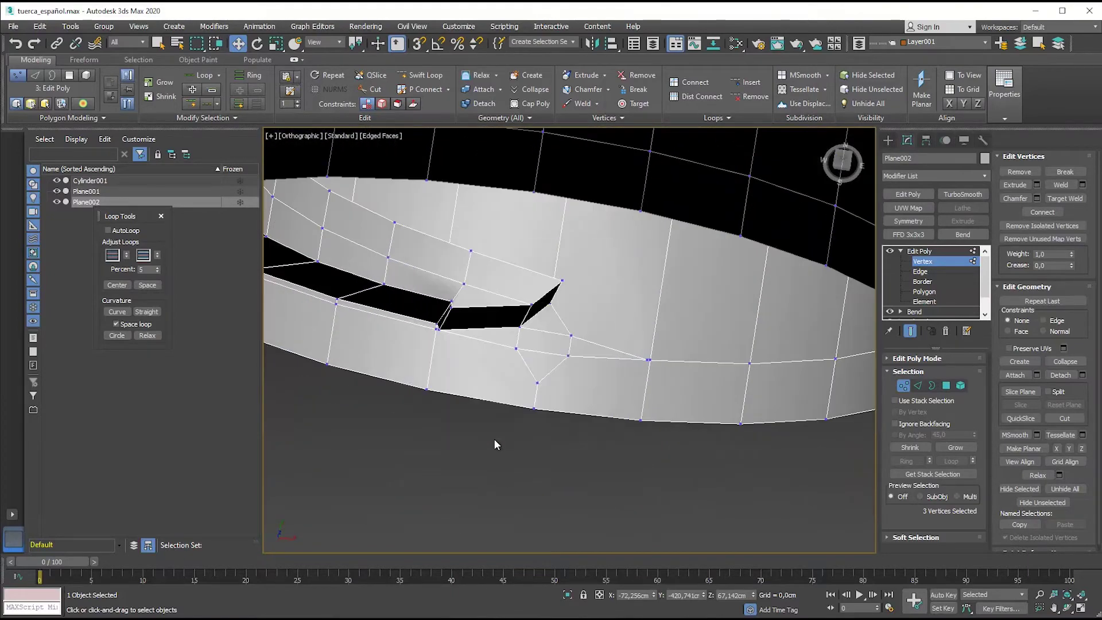
key(ctrl+w)
scroll(459, 384, up, 2)
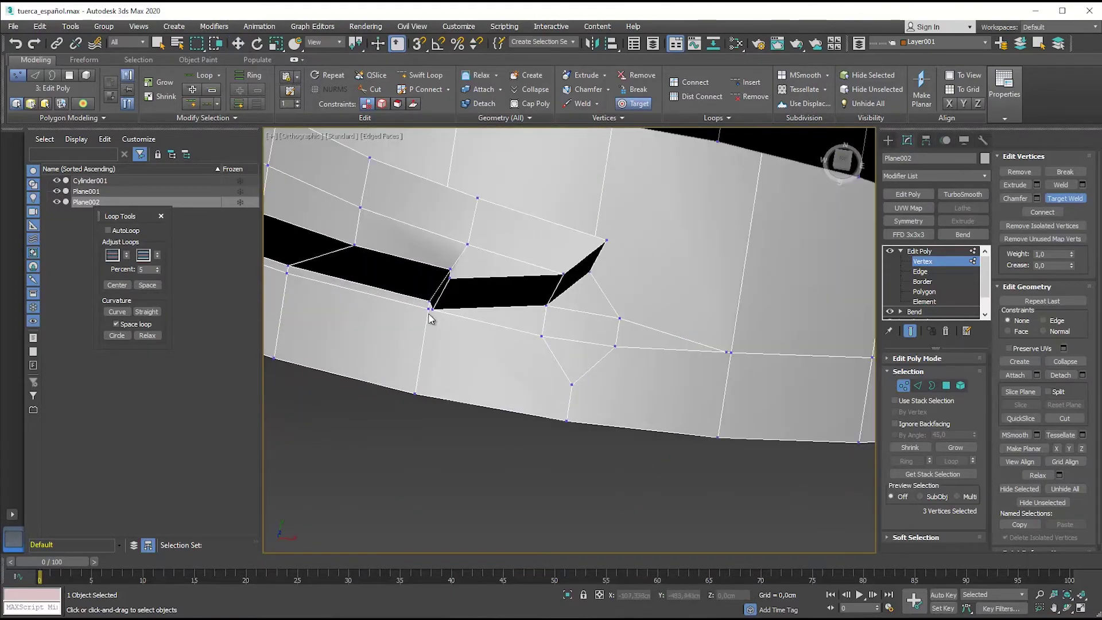
click(548, 307)
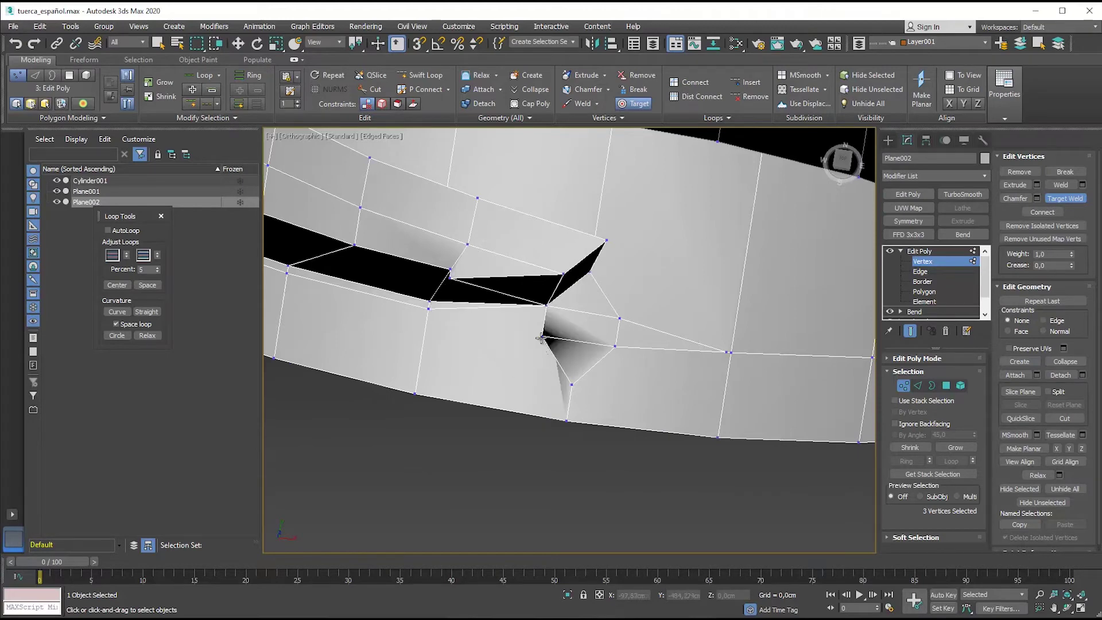
click(546, 315)
alt+middle_drag(589, 283, 607, 380)
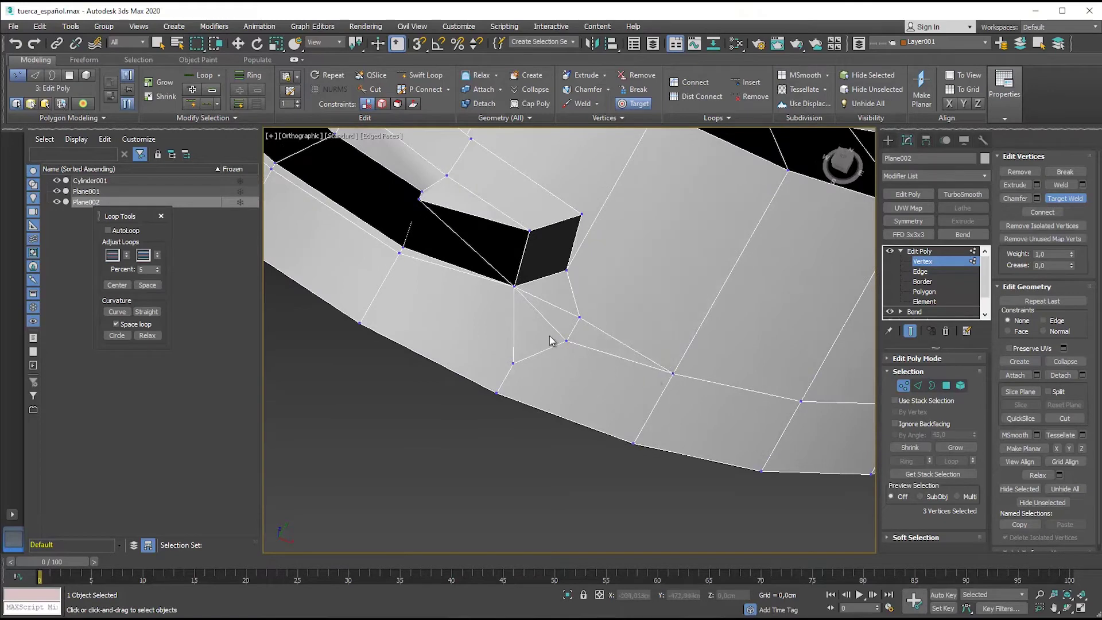
click(513, 288)
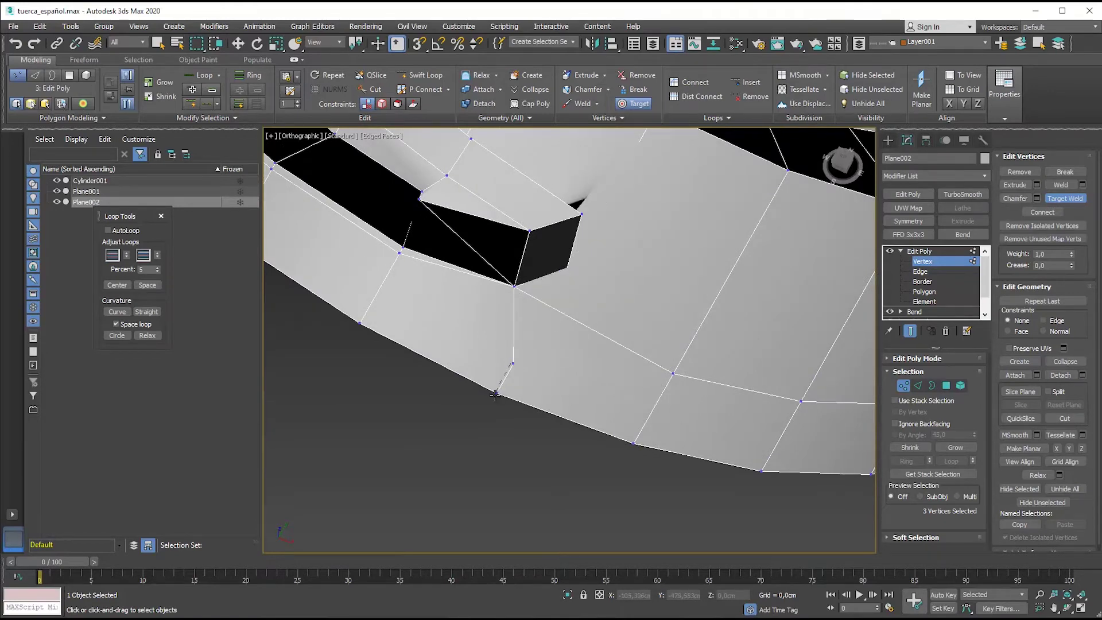
click(494, 394)
- Move vertices below and beside the gap to tidy the faces
click(581, 216)
mouse_move(580, 217)
mouse_down()
mouse_move(587, 281)
mouse_move(557, 236)
mouse_up()
click(584, 279)
mouse_move(580, 300)
alt+middle_down()
mouse_move(531, 379)
mouse_move(487, 306)
alt+middle_up()
right_click(488, 306)
click(453, 402)
click(448, 252)
drag(472, 257, 544, 272)
- Clear the vertex selection and reactivate Target Weld
mouse_move(544, 271)
alt+middle_down()
mouse_move(559, 349)
mouse_move(517, 386)
mouse_move(536, 398)
mouse_move(709, 382)
mouse_move(651, 405)
alt+middle_up()
click(565, 345)
scroll(564, 344, down, 5)
right_click(650, 405)
click(611, 468)
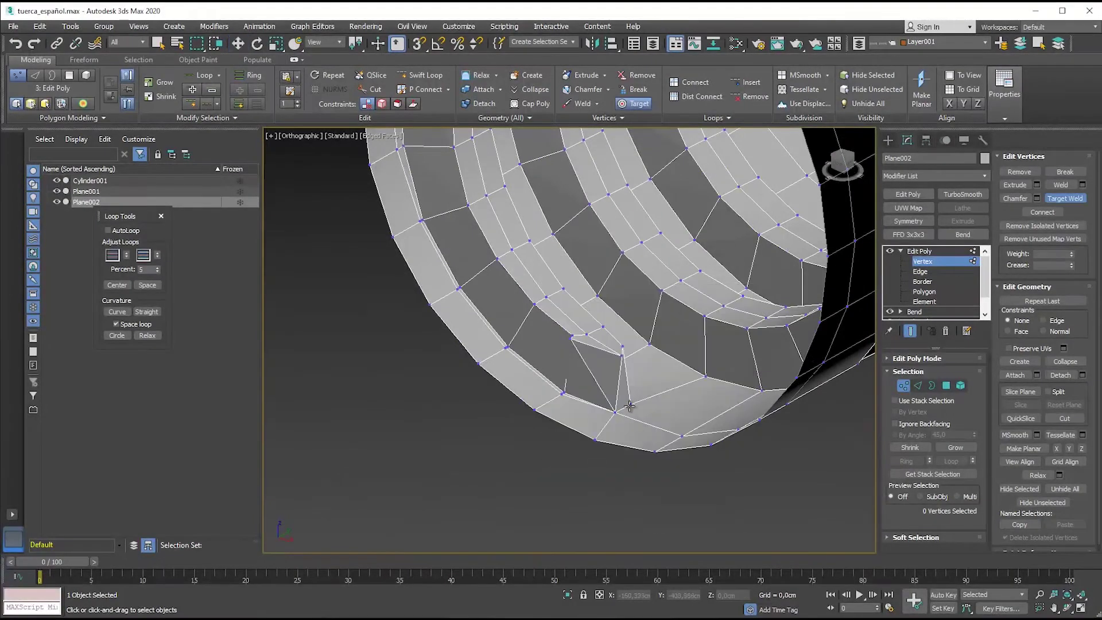
- Weld the nearby vertices together and move the notch vertex to the right
click(619, 411)
mouse_move(619, 411)
alt+middle_down()
mouse_move(630, 445)
mouse_move(669, 387)
alt+middle_up()
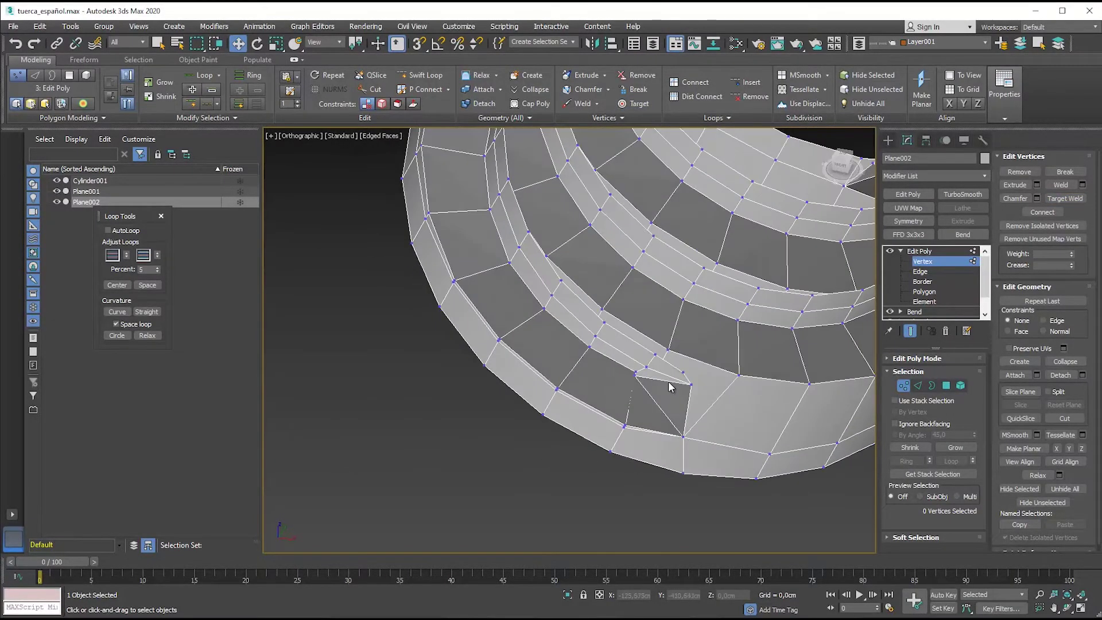
scroll(655, 385, up, 2)
click(636, 376)
drag(635, 377, 696, 384)
alt+middle_drag(696, 384, 721, 421)
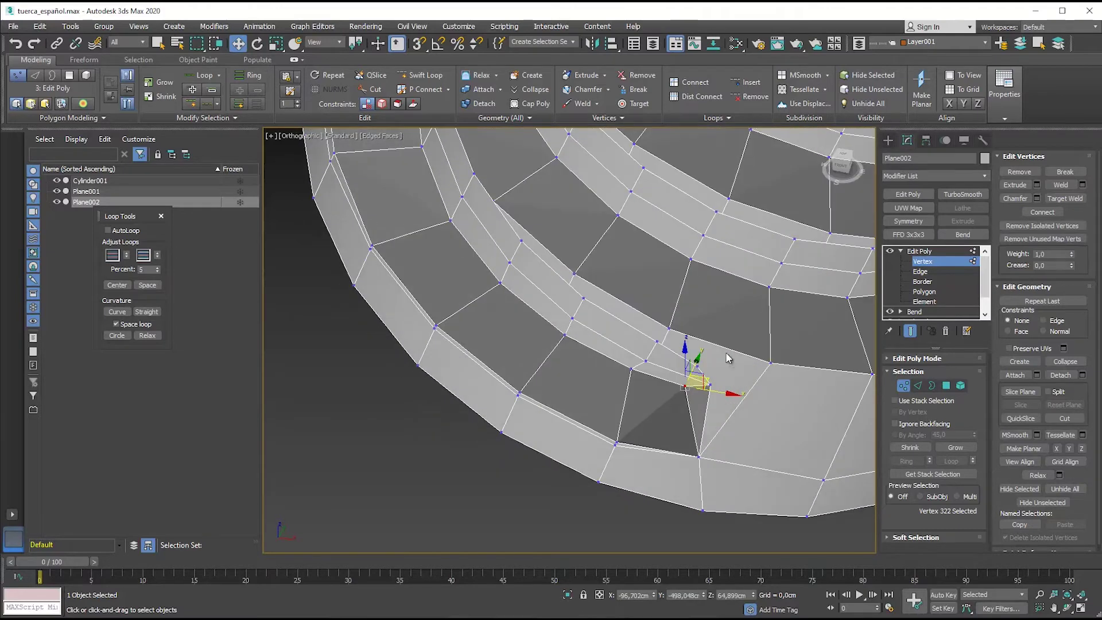
- Select three notch vertices and rotate and nudge them to even the seam
drag(677, 409, 718, 373)
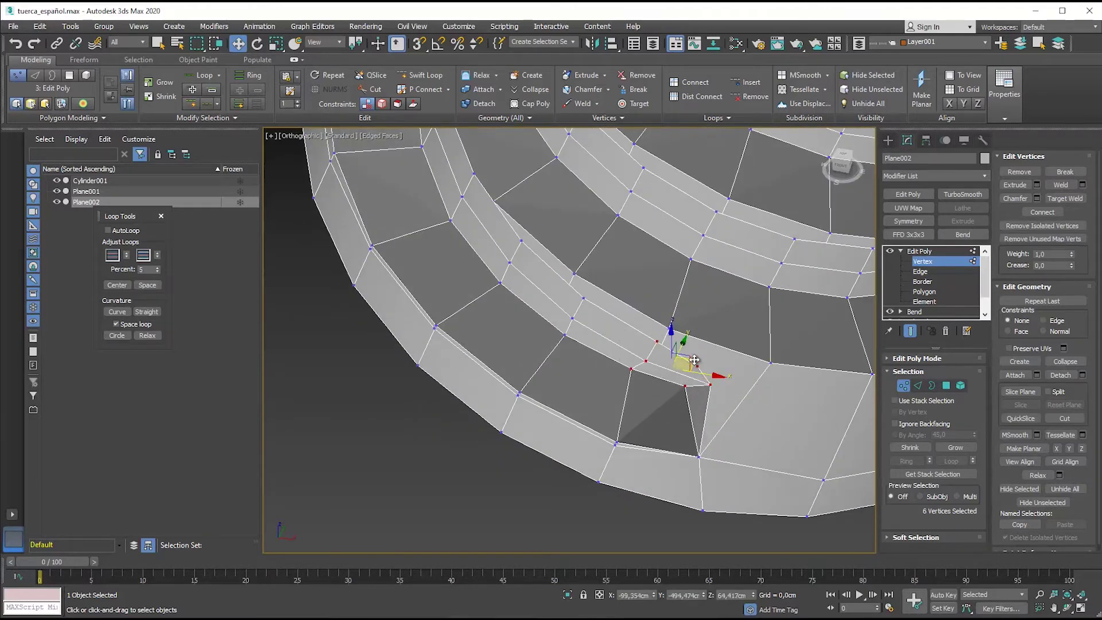
key(ctrl+z)
key(e)
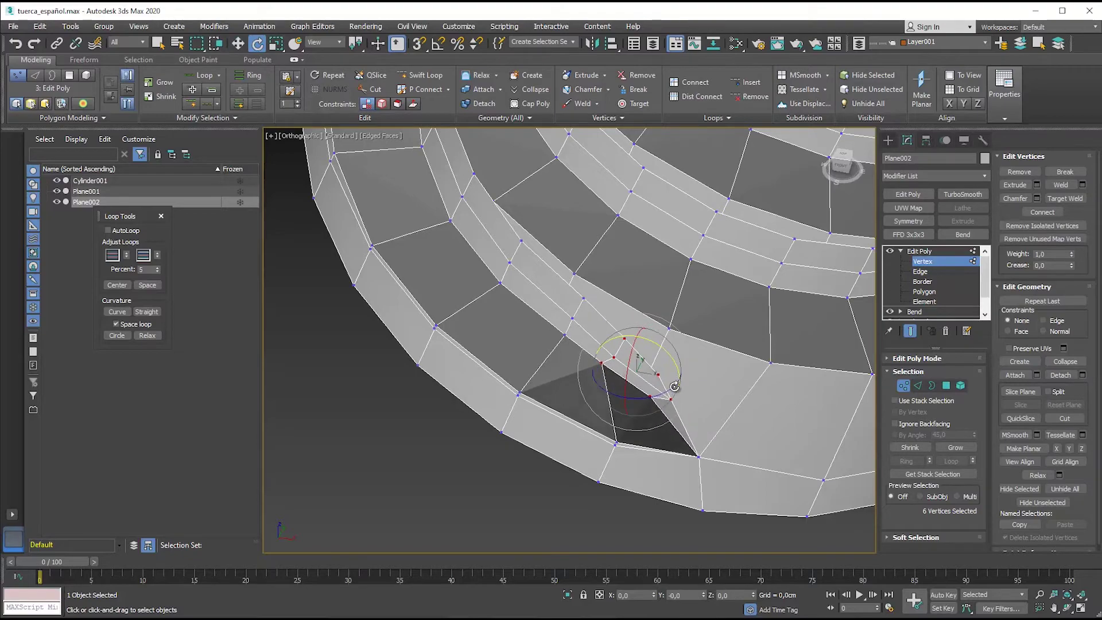
alt+middle_drag(678, 365, 645, 349)
key(w)
drag(653, 354, 648, 367)
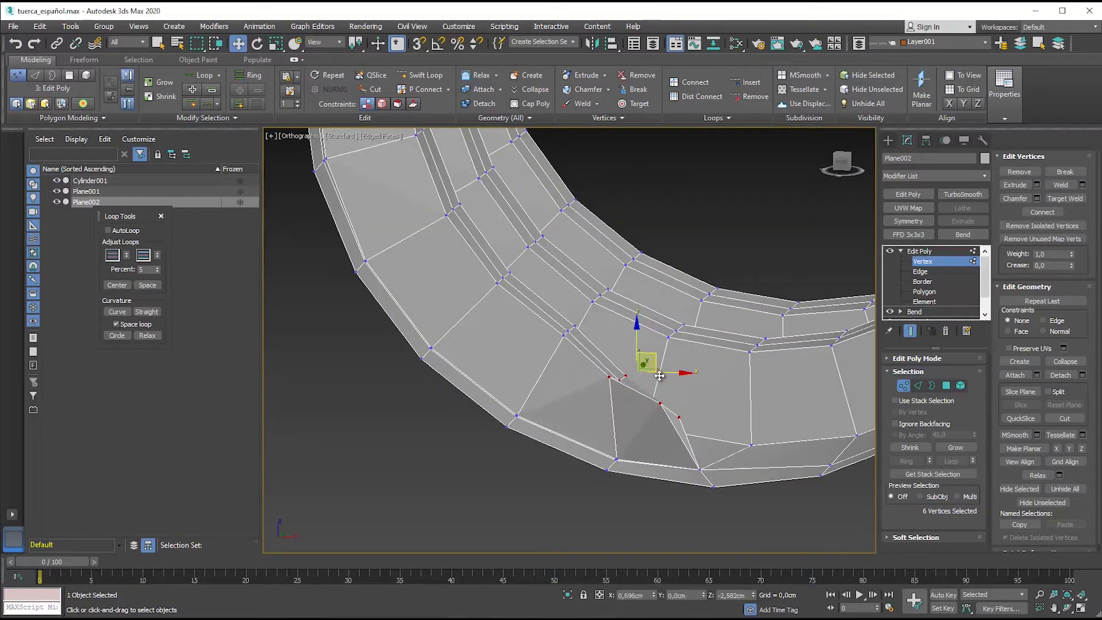
alt+middle_drag(644, 452, 677, 421)
drag(677, 391, 698, 393)
key(e)
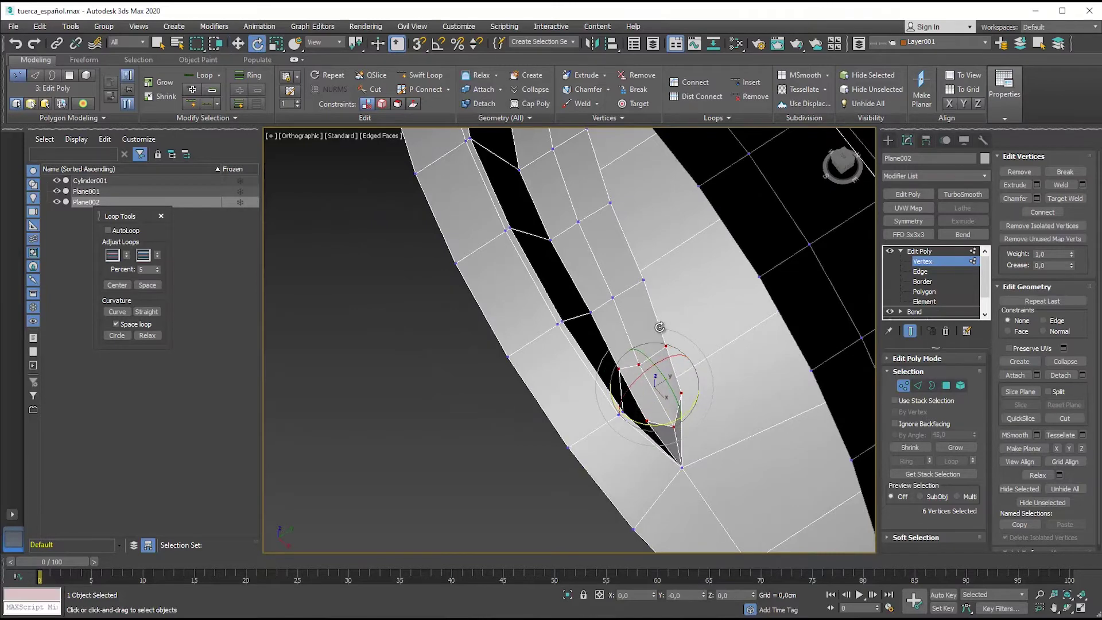
alt+middle_drag(657, 329, 615, 319)
- Select four vertices at the thread's end and lower them slightly, then zoom out
alt+drag(591, 319, 604, 349)
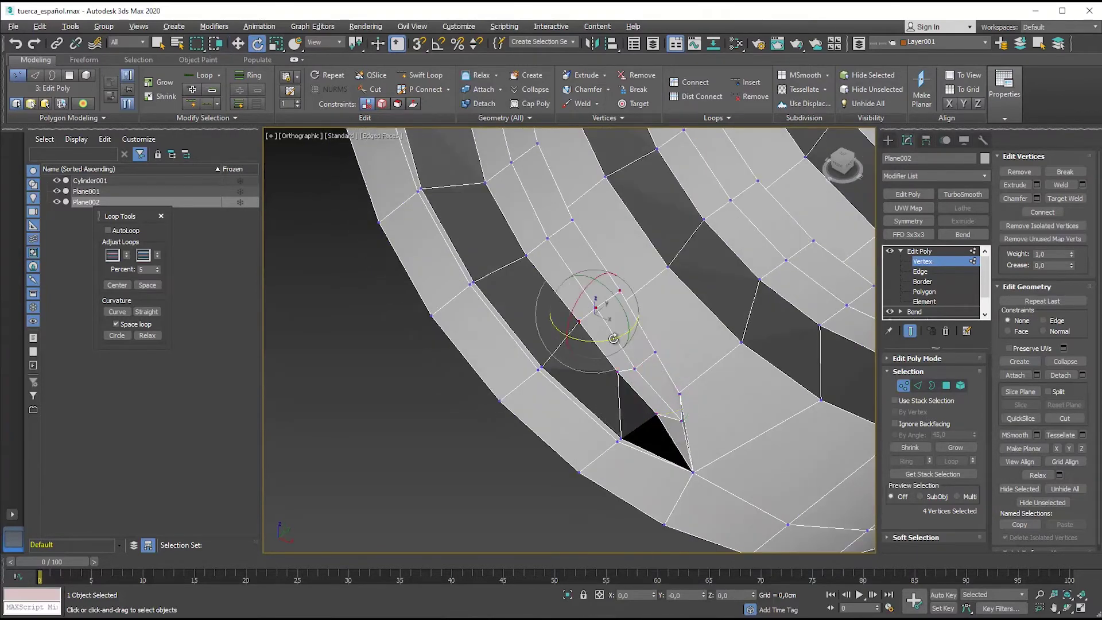
alt+middle_drag(604, 349, 603, 321)
key(w)
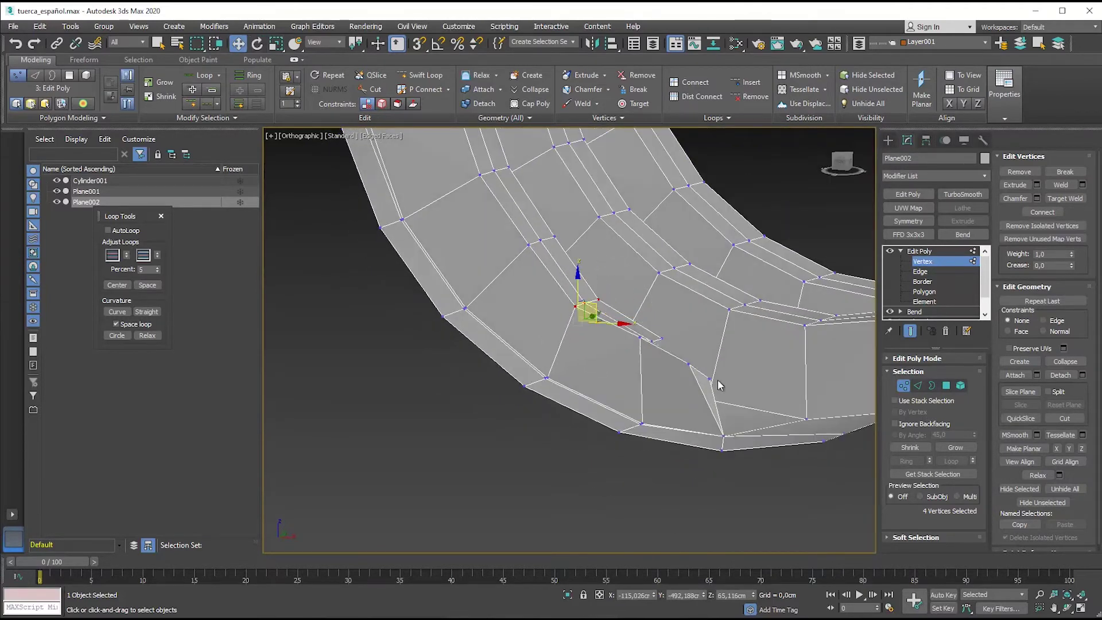
drag(689, 366, 688, 378)
click(638, 334)
drag(638, 316, 638, 319)
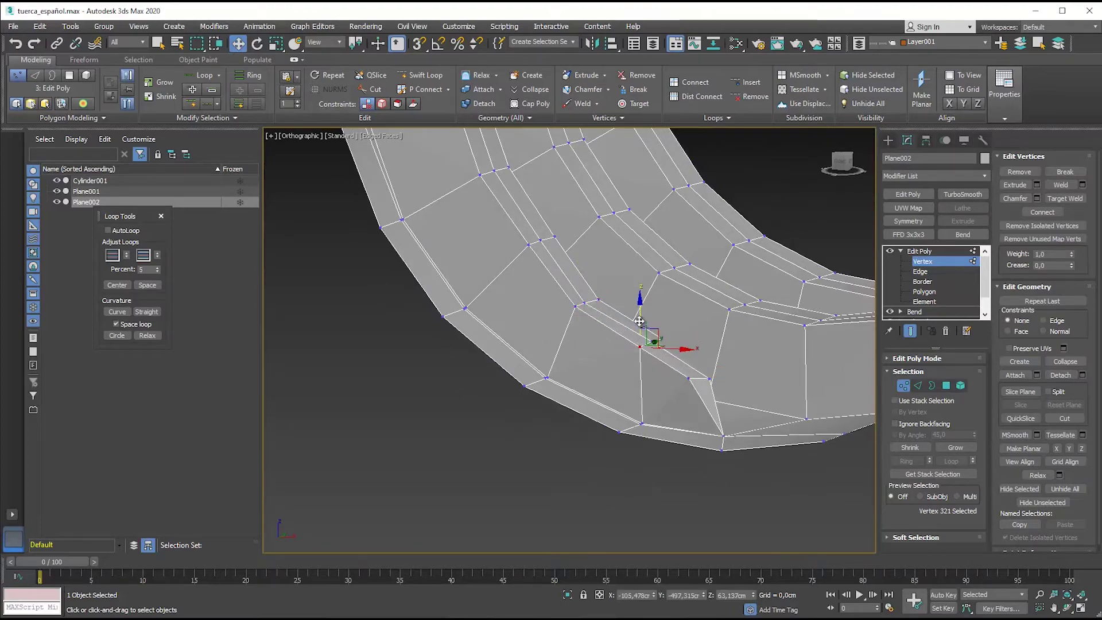
scroll(640, 330, down, 3)
alt+middle_drag(673, 355, 668, 344)
scroll(669, 344, down, 3)
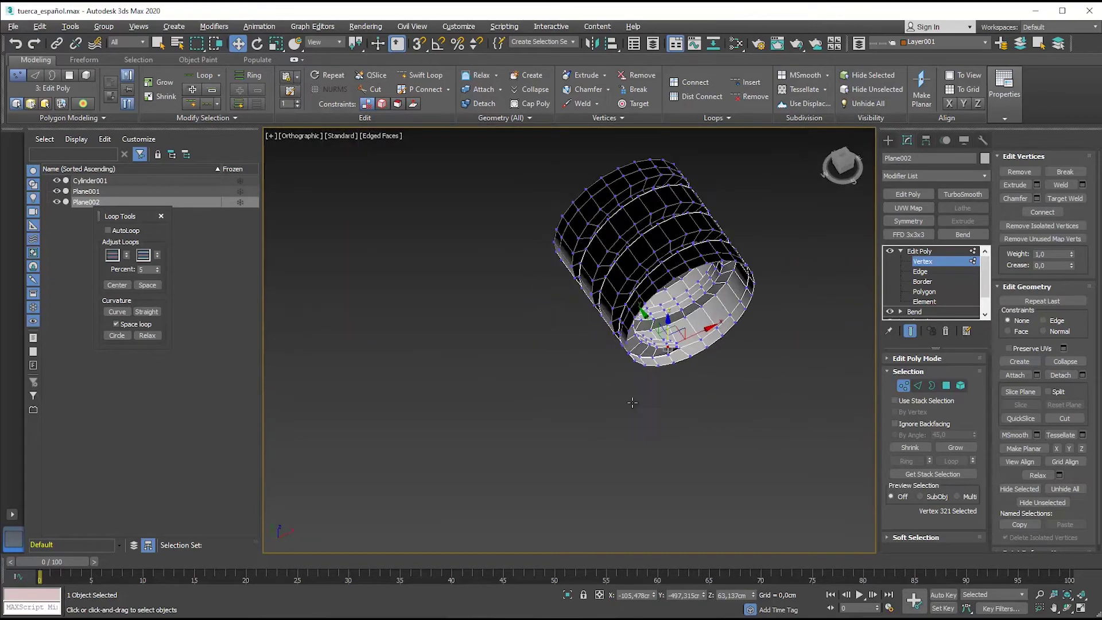
- Align the thread ring centre-to-centre with Cylinder001 on X, Y and Z
click(929, 255)
alt+middle_drag(746, 344, 716, 361)
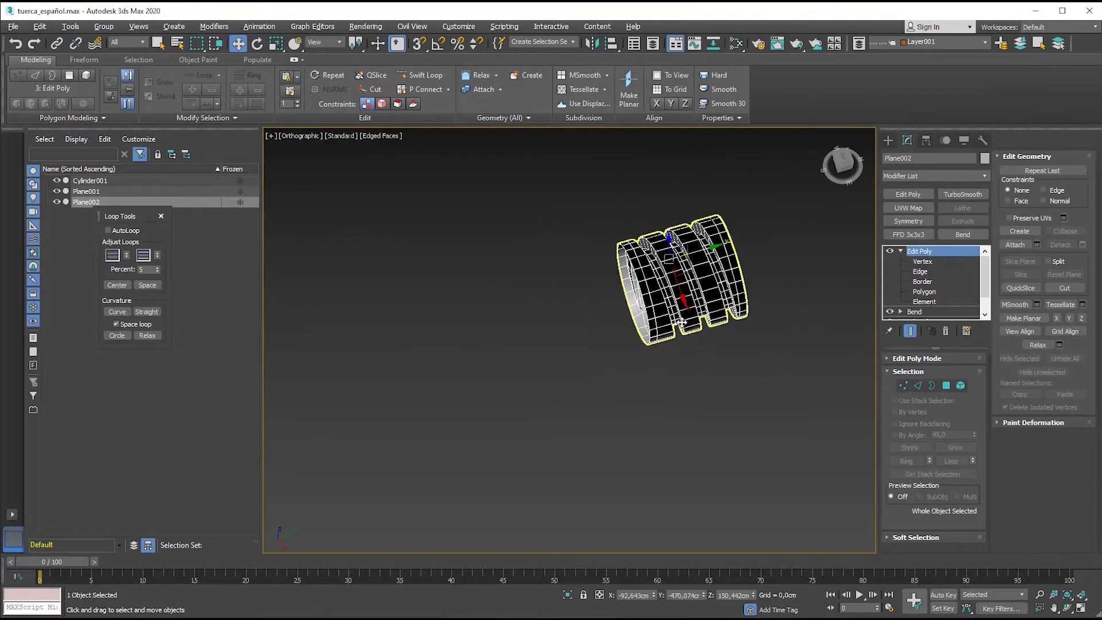
scroll(716, 362, down, 3)
click(611, 43)
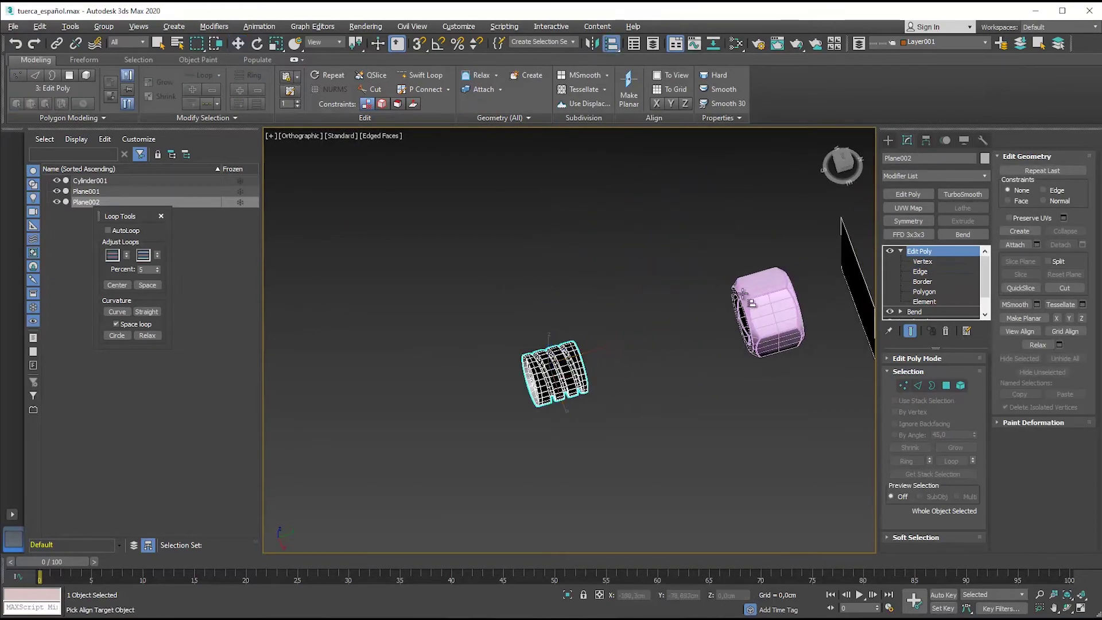
click(754, 298)
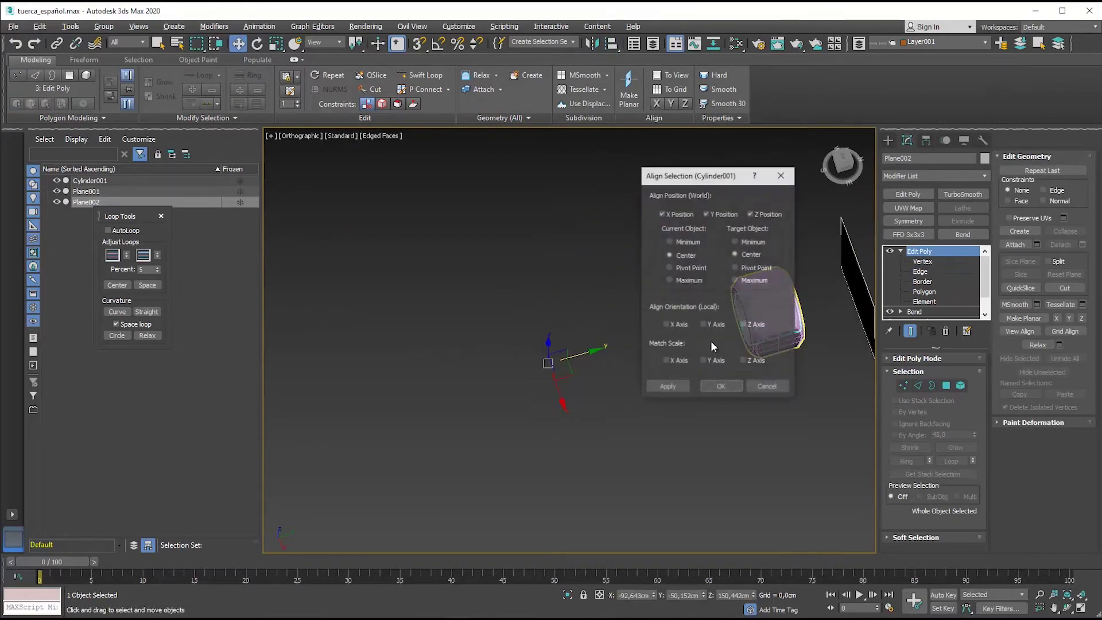
click(718, 388)
scroll(681, 391, up, 5)
scroll(739, 354, up, 4)
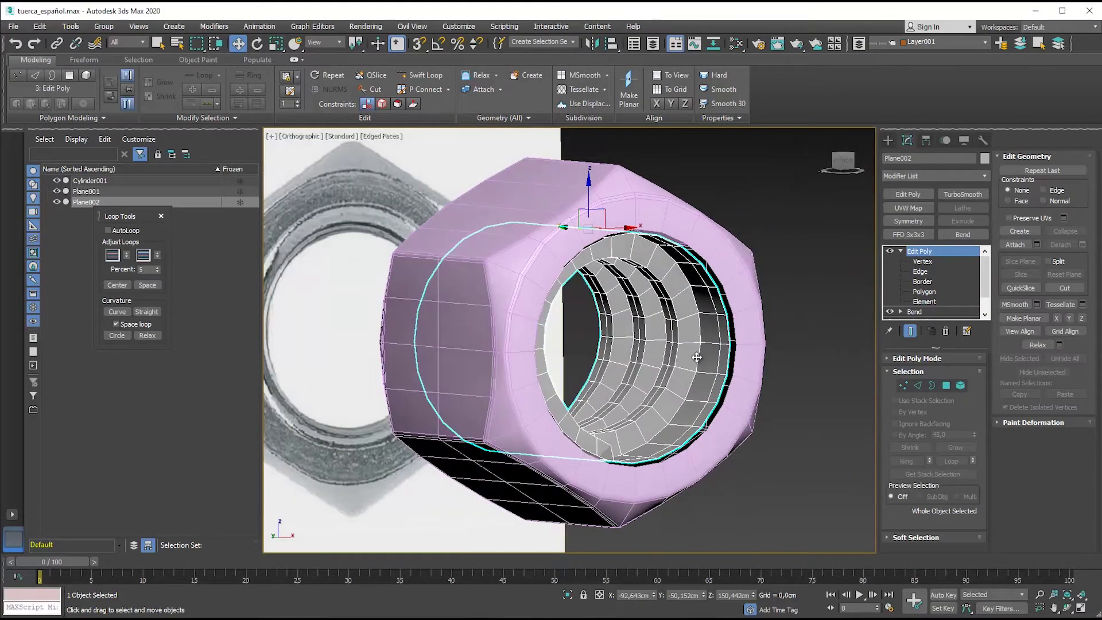
key(t)
scroll(565, 320, up, 5)
- In Front view, scale the thread ring to 103% on its XY plane
key(F3)
key(r)
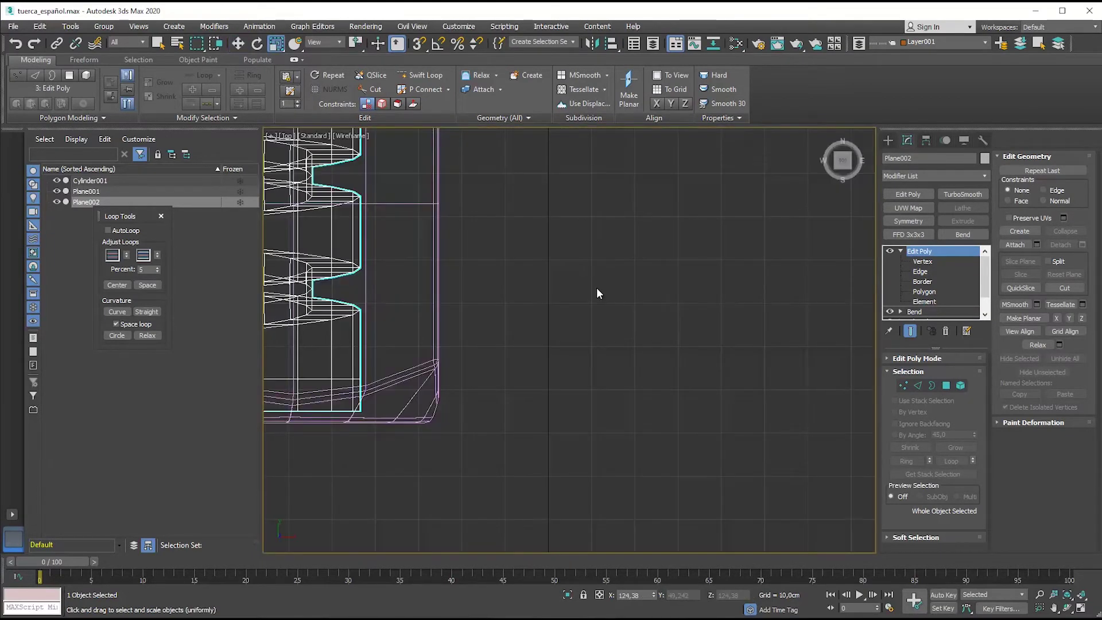
key(f)
key(F3)
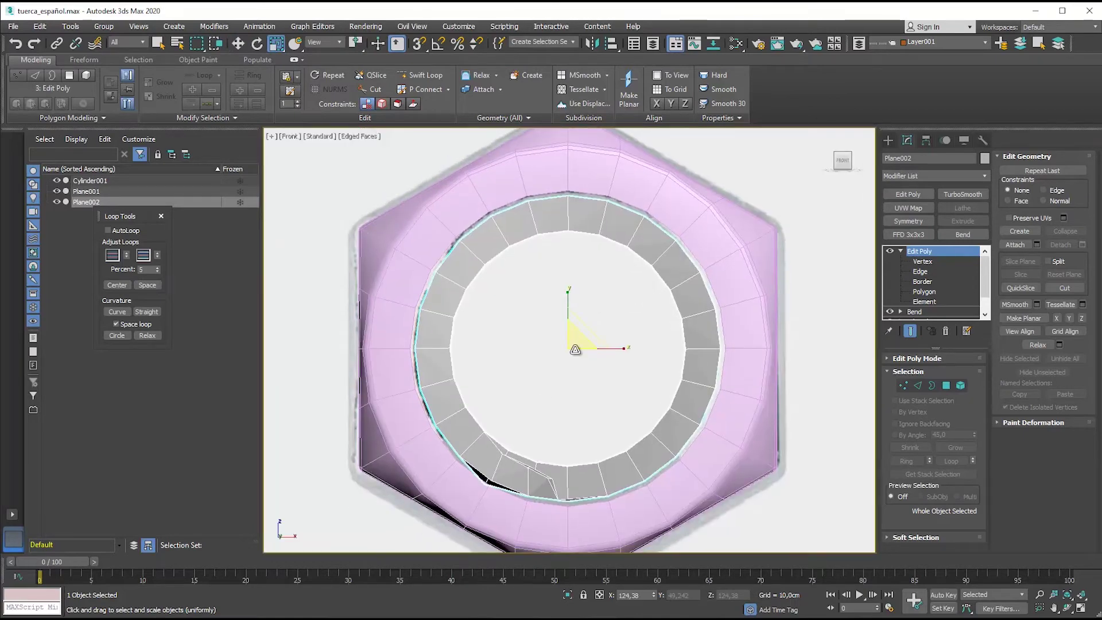
drag(582, 331, 585, 330)
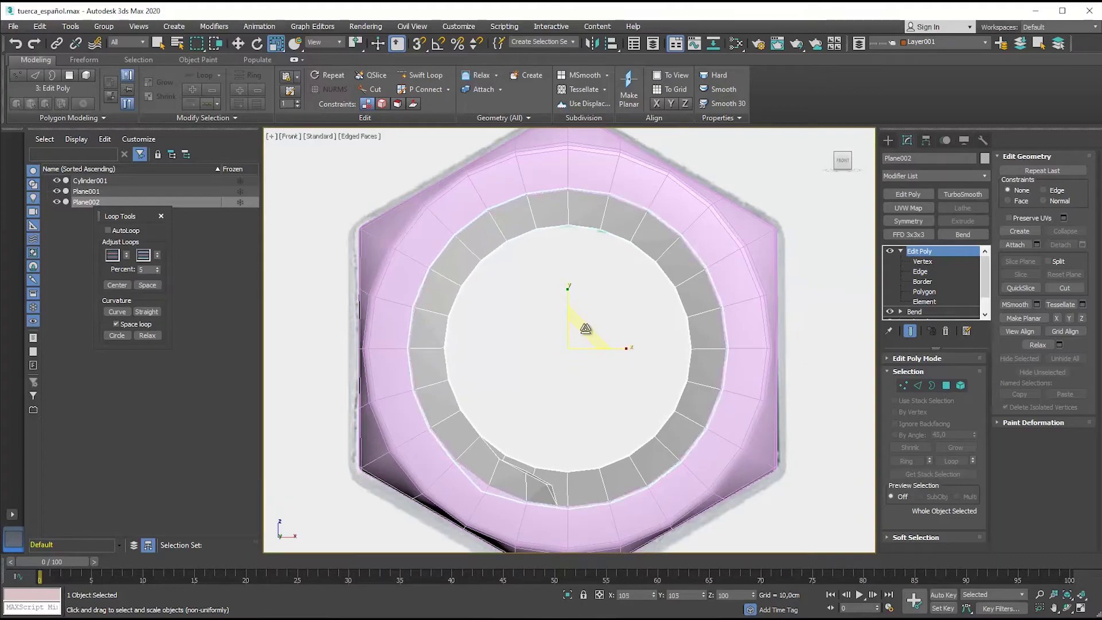
key(p)
mouse_move(531, 392)
alt+middle_down()
mouse_move(620, 314)
mouse_move(577, 386)
mouse_move(631, 367)
alt+middle_up()
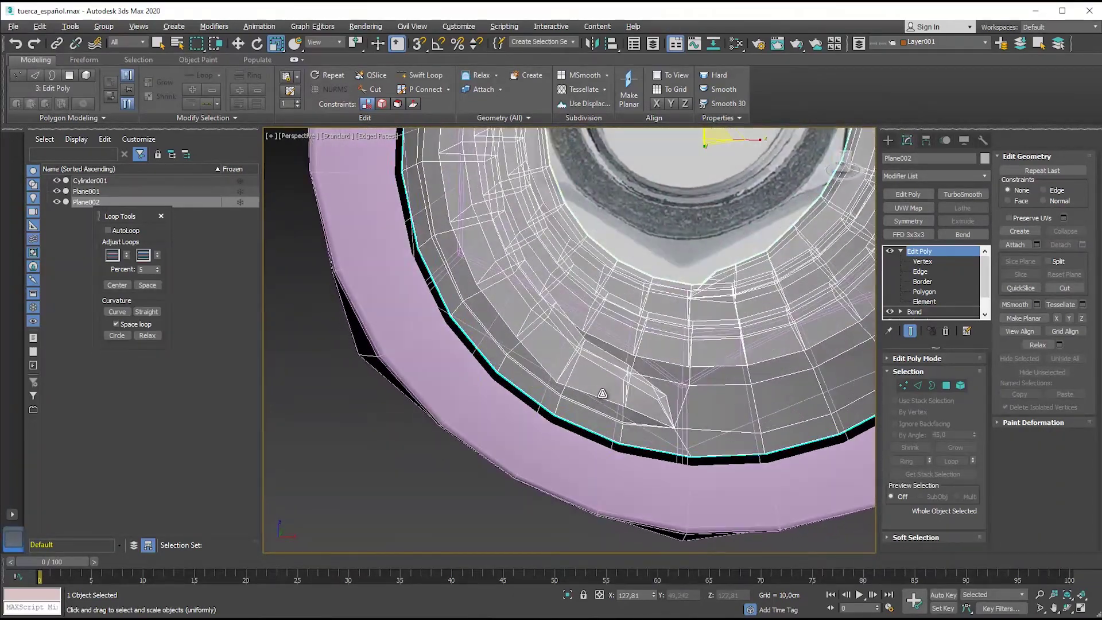
- Select a vertex at the thread seam and nudge it slightly in Front view
click(903, 385)
click(635, 369)
click(566, 381)
mouse_move(566, 381)
alt+middle_down()
mouse_move(663, 384)
mouse_move(654, 370)
alt+middle_up()
key(f)
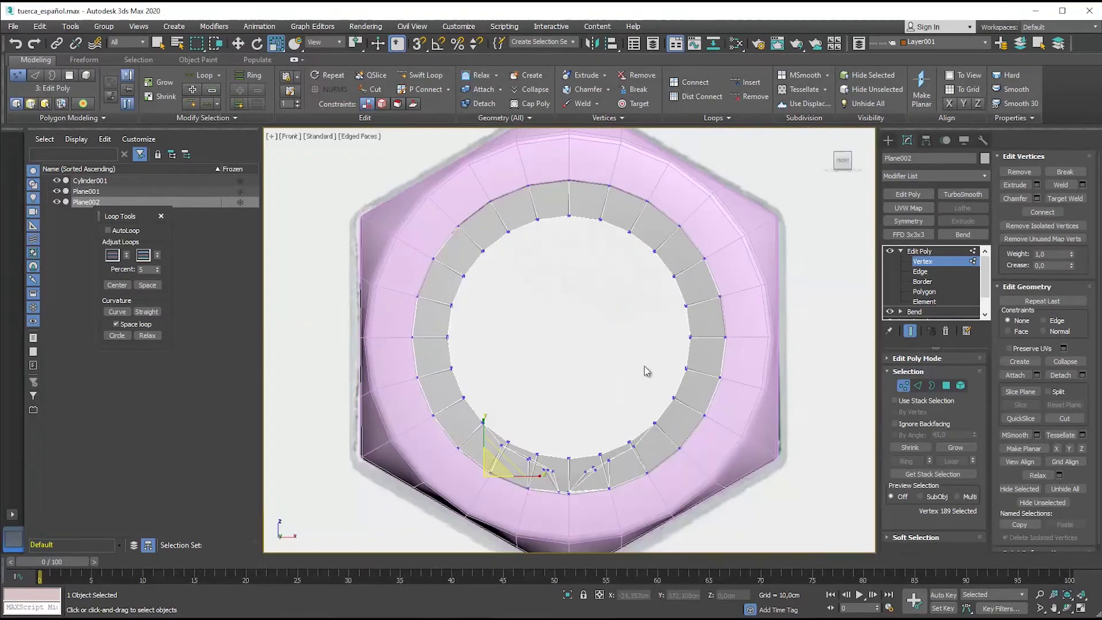
scroll(536, 402, up, 4)
drag(530, 405, 526, 386)
- Check the mesh from the earlier perspective view, then select the Cylinder001 nut
alt+middle_drag(702, 408, 676, 419)
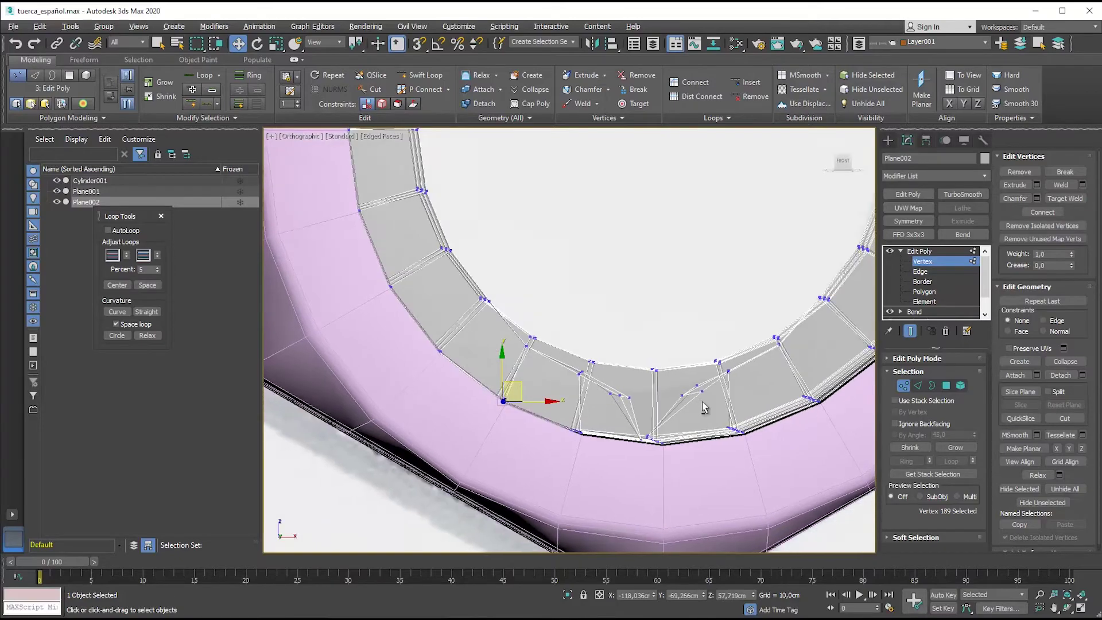
key(shift+z)
key(shift+z)
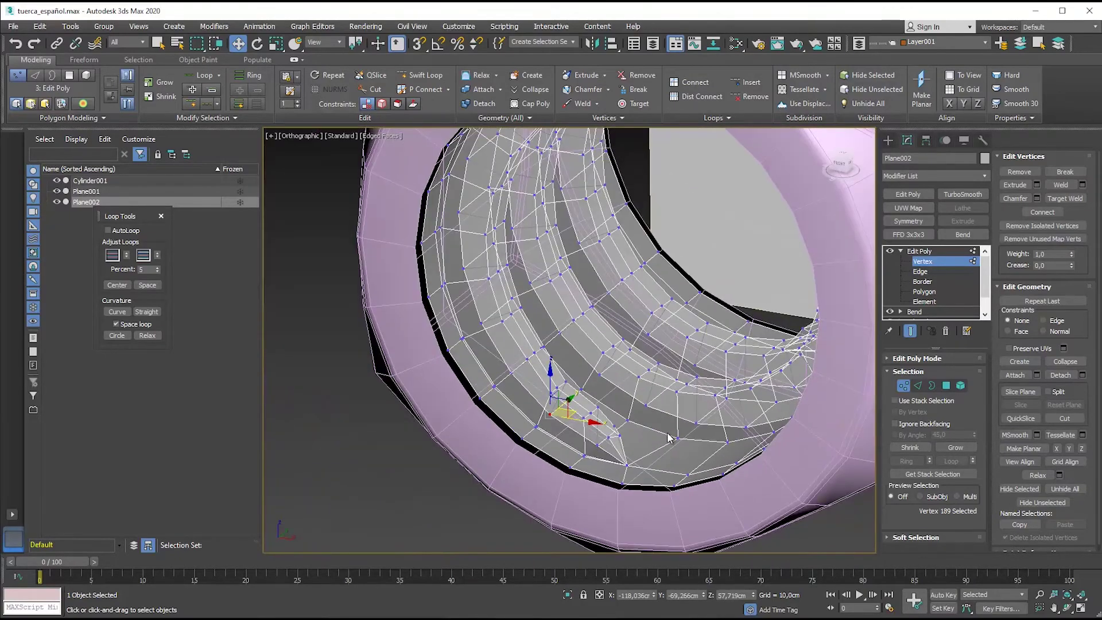
key(shift+z)
key(shift+z)
scroll(733, 395, up, 4)
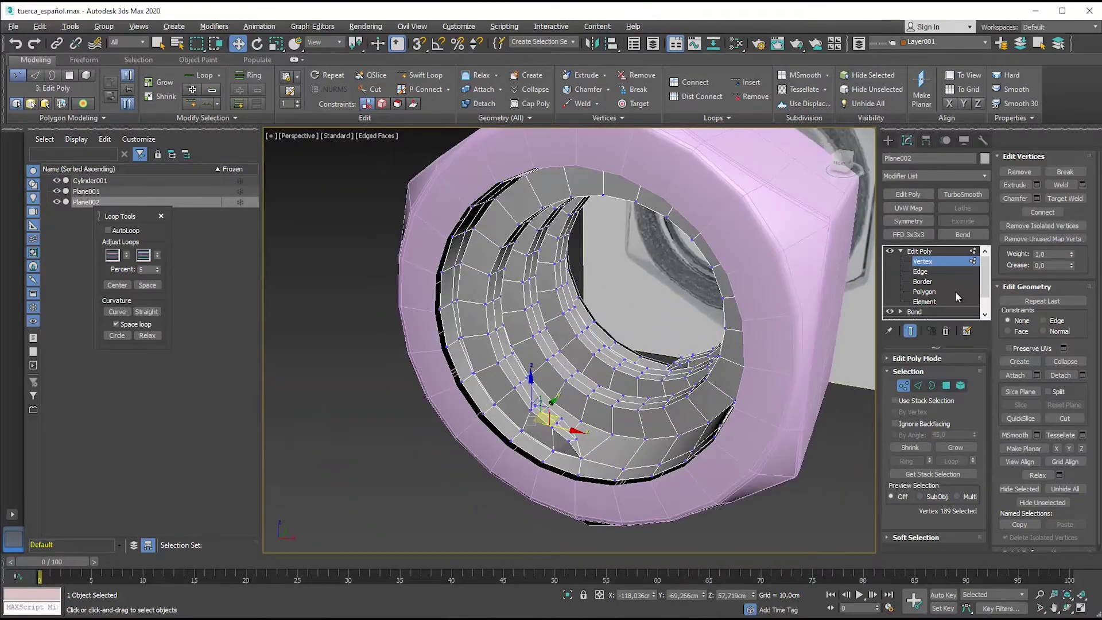
click(941, 251)
click(803, 296)
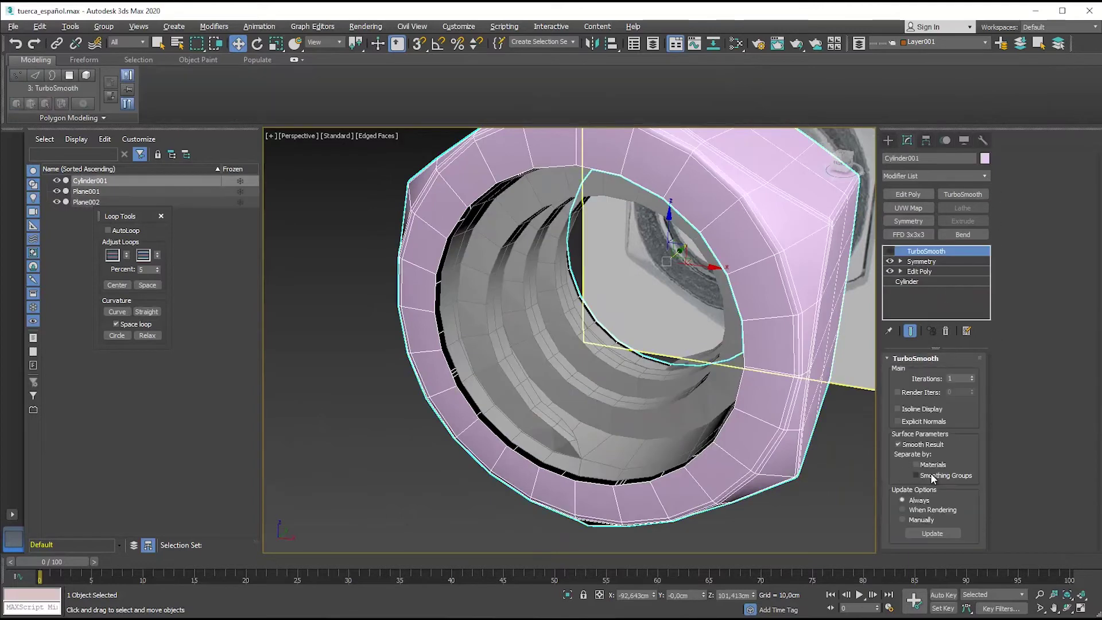
- Add a new Edit Poly modifier above the nut's Symmetry
click(918, 271)
click(920, 261)
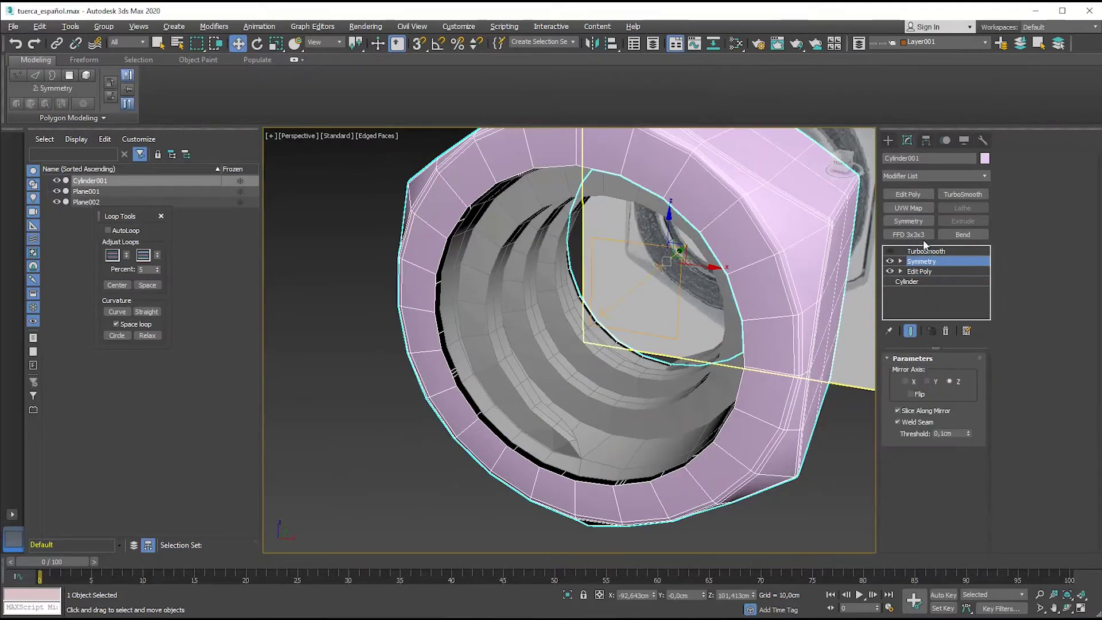
click(914, 195)
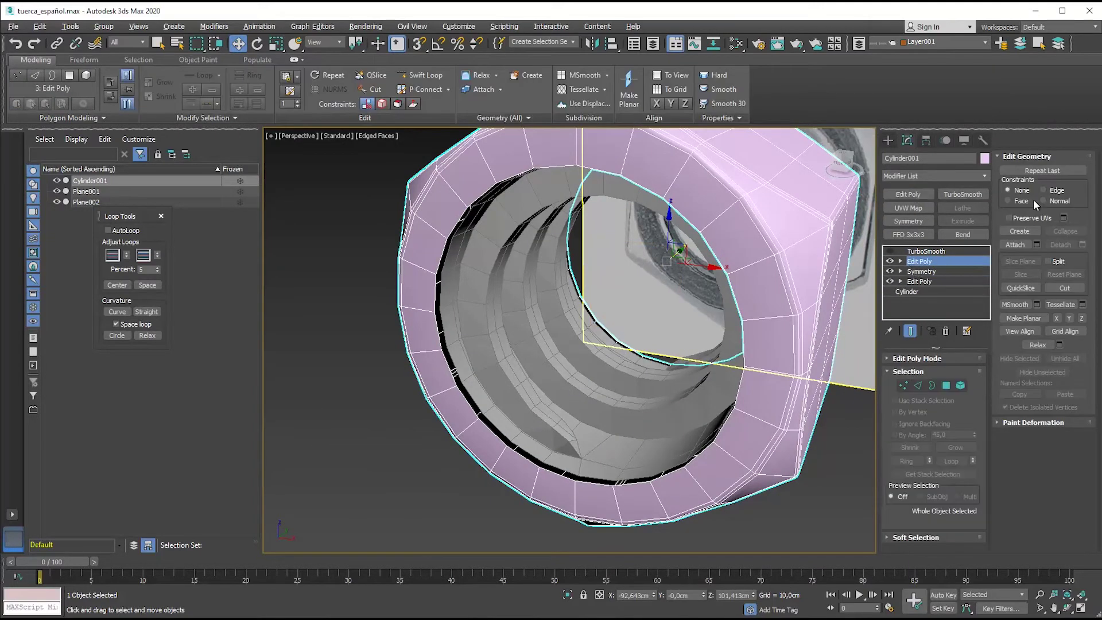
- Try attaching Plane002 to the nut, undo it, and select Plane002 instead
click(1024, 243)
click(660, 275)
mouse_move(660, 276)
alt+middle_down()
mouse_move(601, 418)
mouse_move(625, 468)
mouse_move(553, 398)
mouse_move(635, 390)
mouse_move(630, 414)
mouse_move(643, 346)
mouse_move(653, 355)
alt+middle_up()
key(ctrl+z)
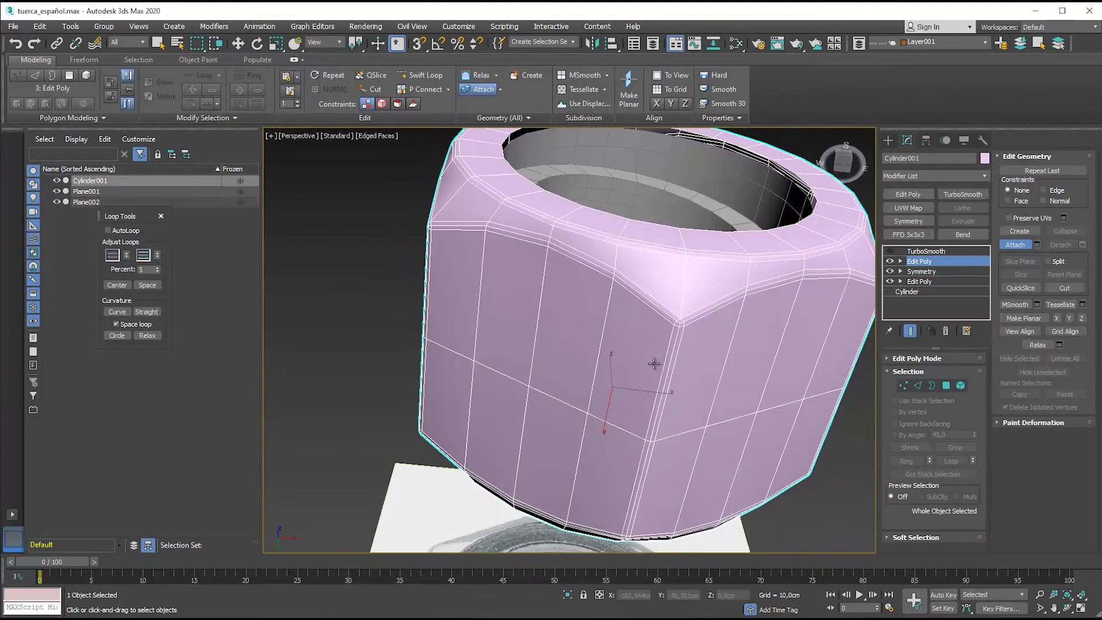
click(727, 317)
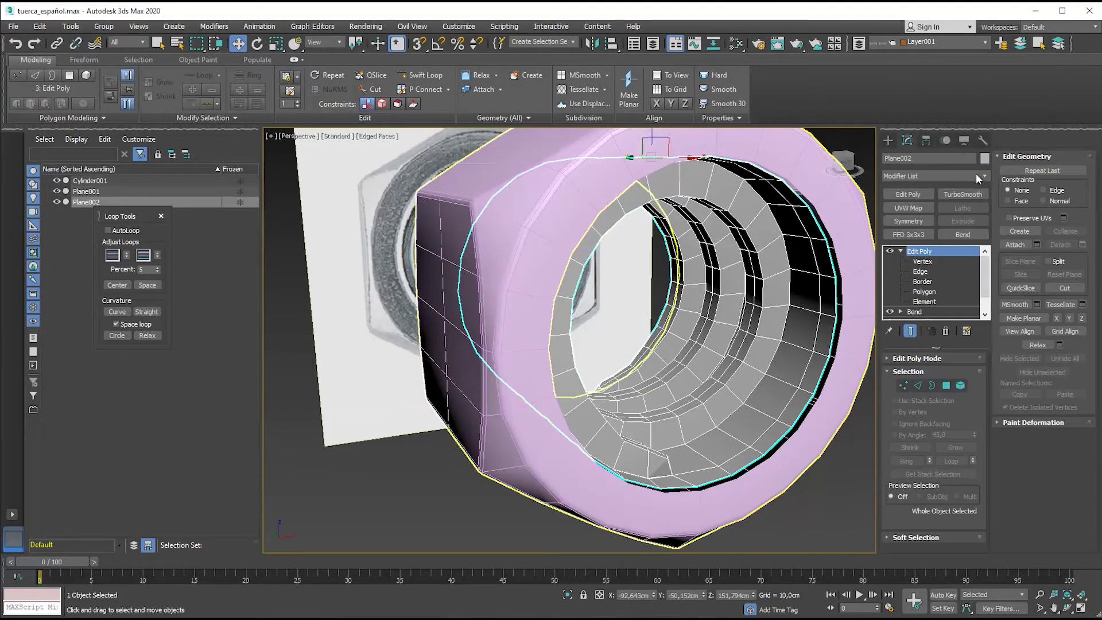
click(934, 175)
scroll(986, 247, down, 3)
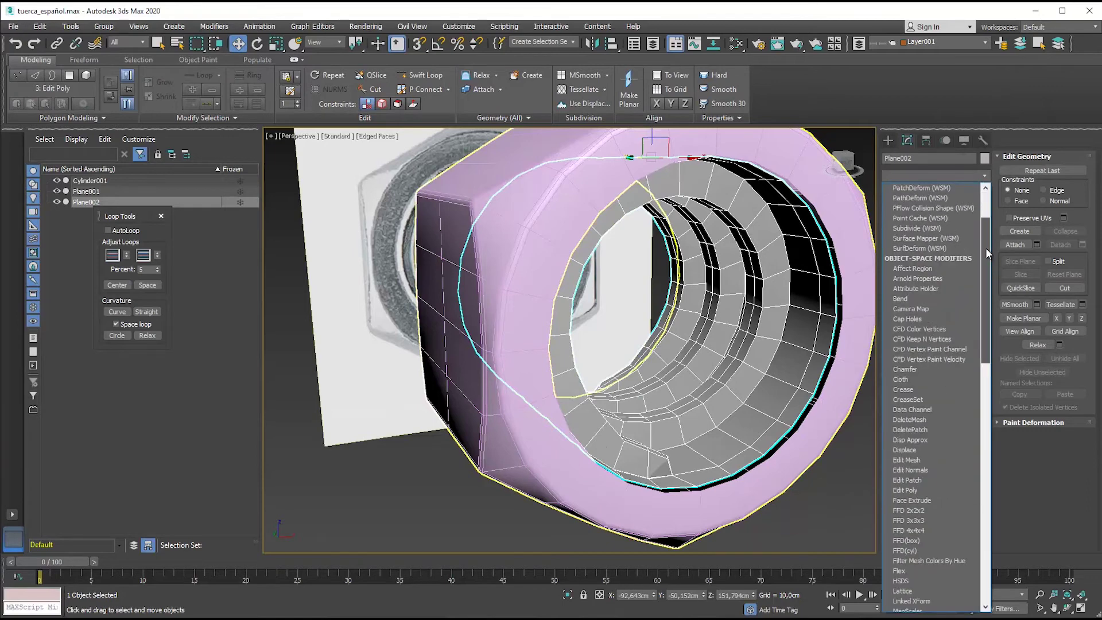
- Add an FFD 2x2x2 to the thread ring and select its right-side control points
click(908, 510)
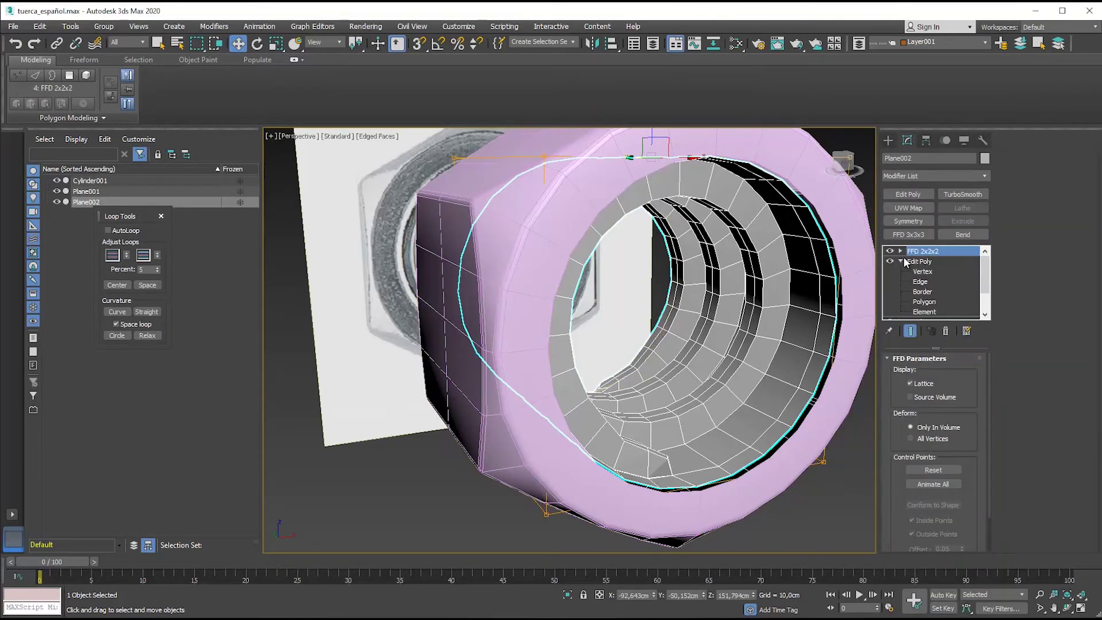
click(924, 262)
scroll(804, 373, down, 5)
alt+middle_drag(803, 373, 823, 402)
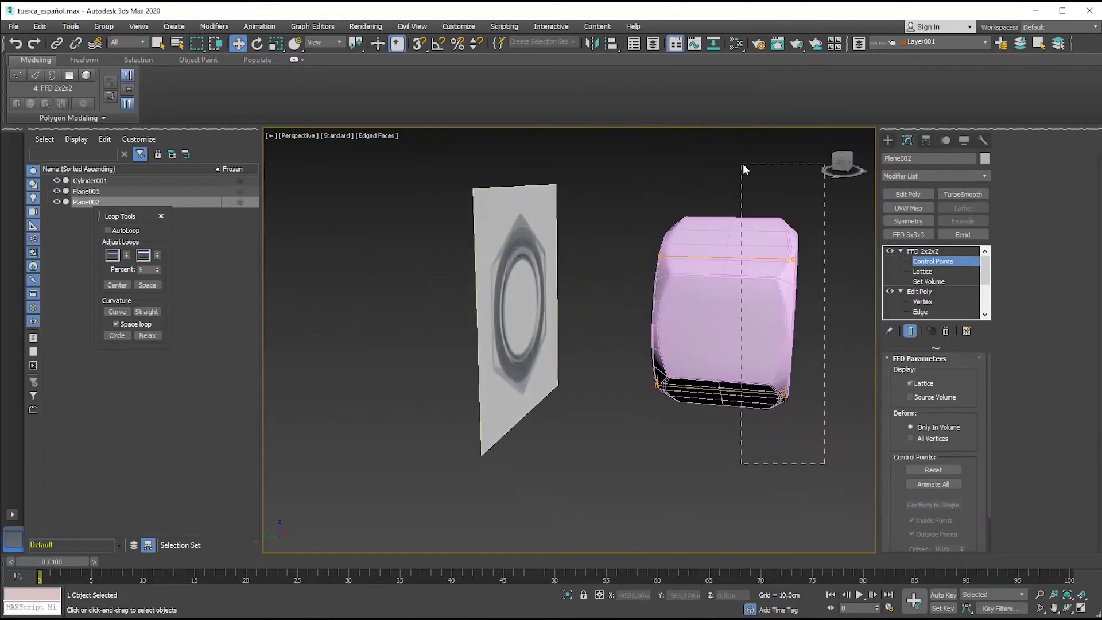
drag(742, 165, 742, 165)
scroll(728, 321, up, 4)
alt+middle_drag(729, 321, 634, 325)
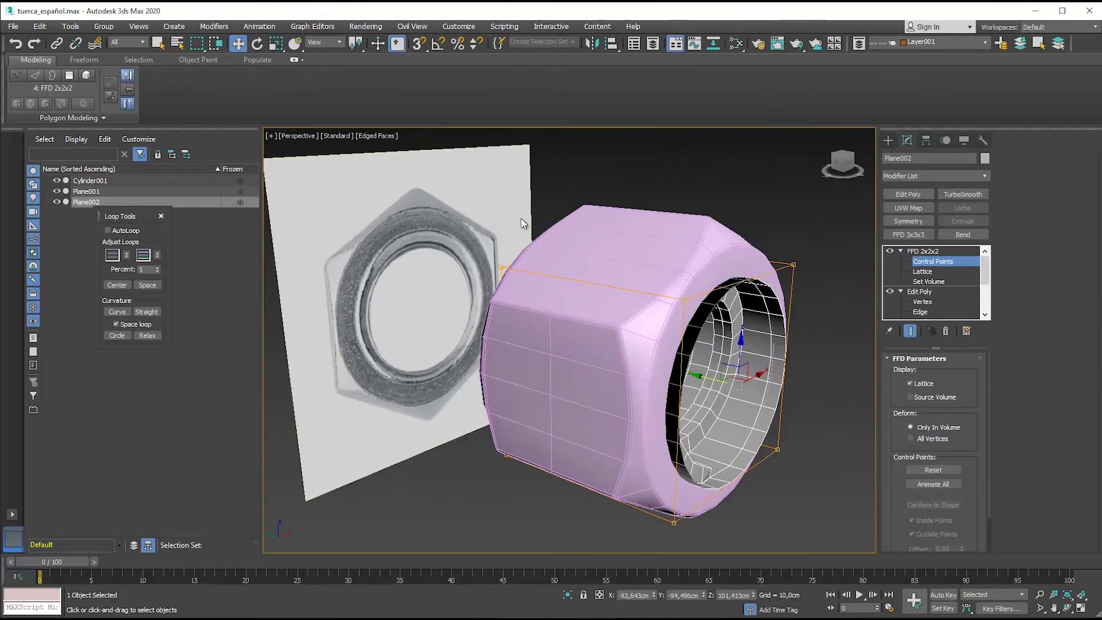
- Turn on vertex snapping and snap the lattice corners onto a nut vertex
click(422, 43)
alt+middle_drag(723, 241, 751, 248)
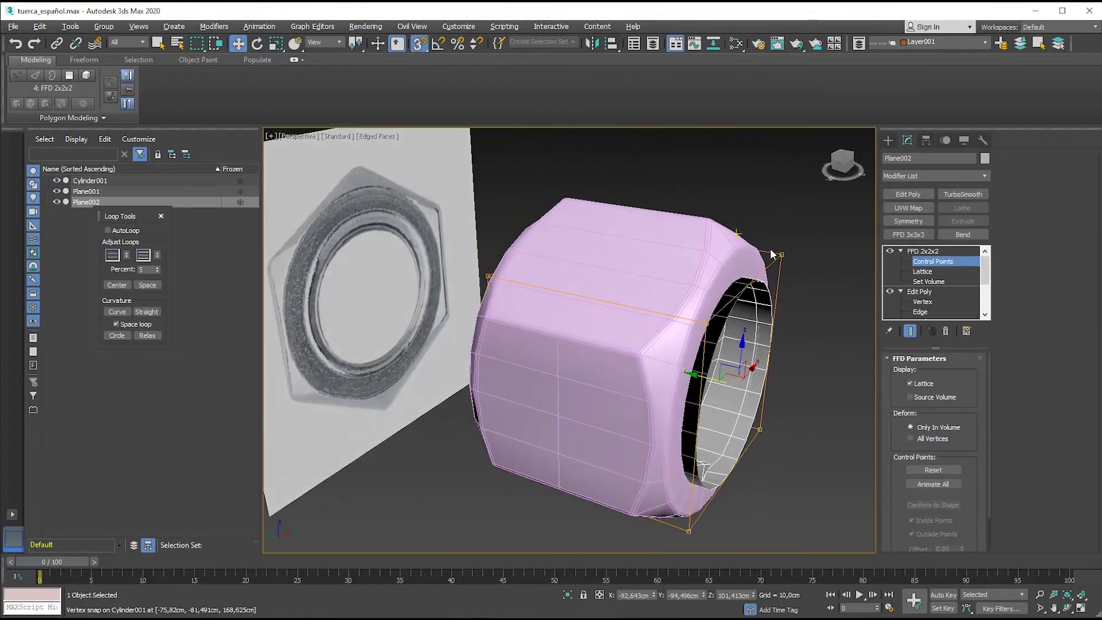
drag(784, 251, 735, 282)
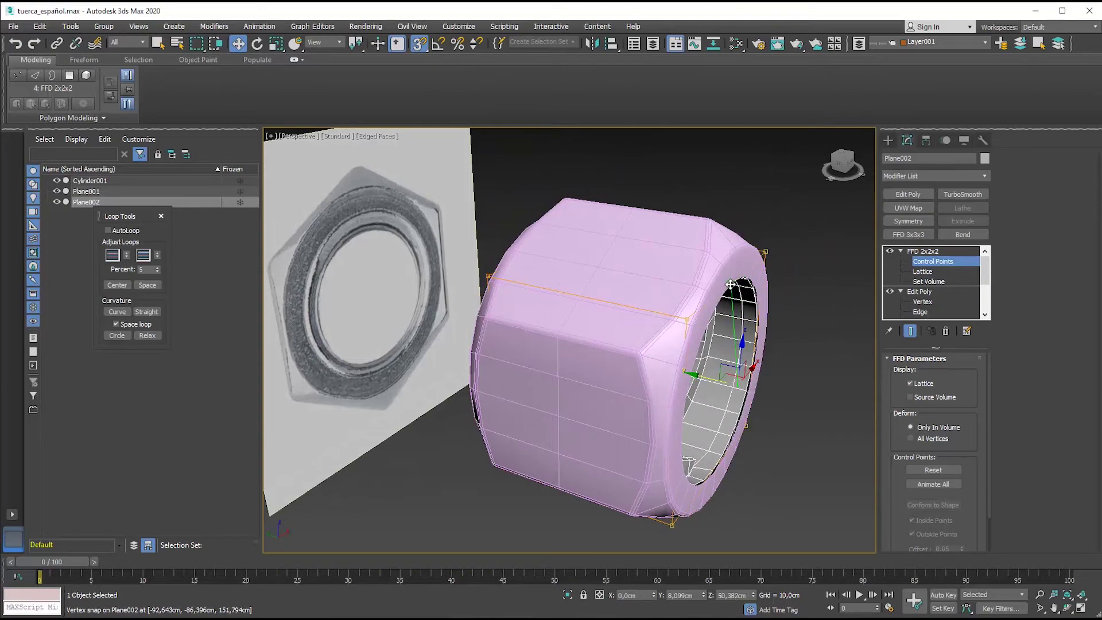
scroll(745, 276, up, 5)
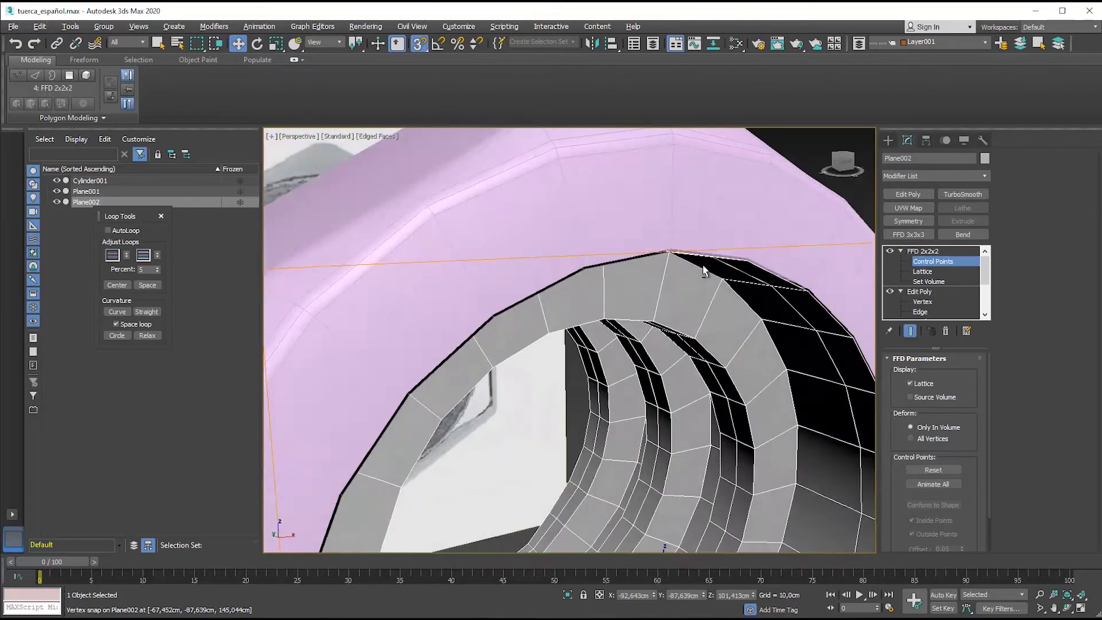
scroll(708, 267, down, 5)
mouse_move(687, 298)
alt+middle_down()
mouse_move(744, 278)
mouse_move(537, 275)
mouse_move(509, 307)
mouse_move(555, 384)
mouse_move(543, 269)
alt+middle_up()
scroll(565, 290, up, 5)
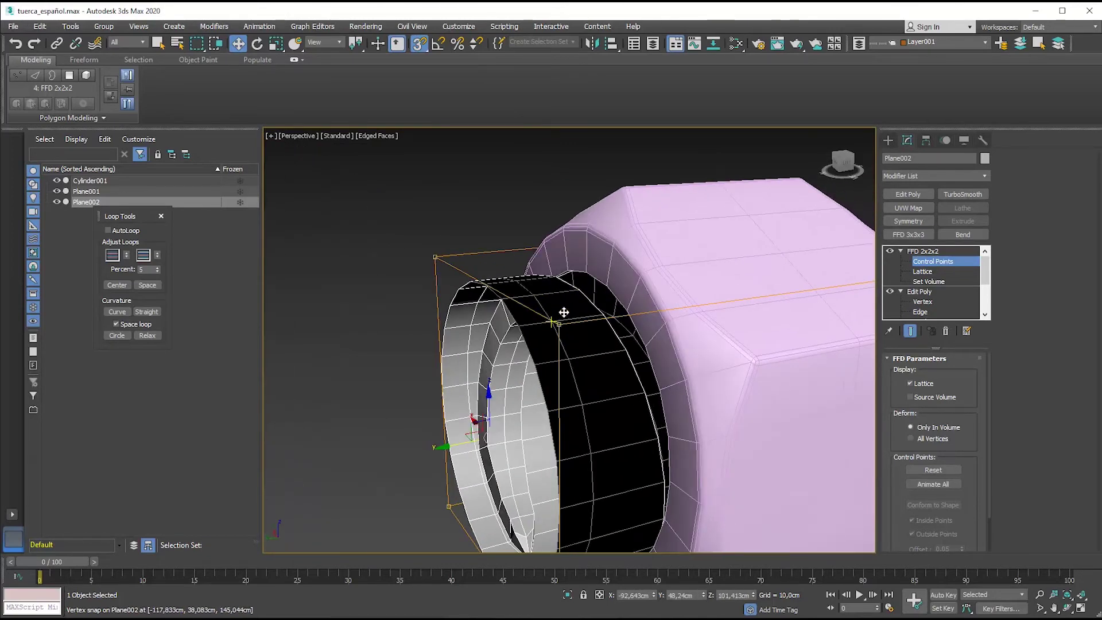
- Snap the remaining lattice points onto the hole-edge vertices, then select the nut
drag(564, 313, 582, 269)
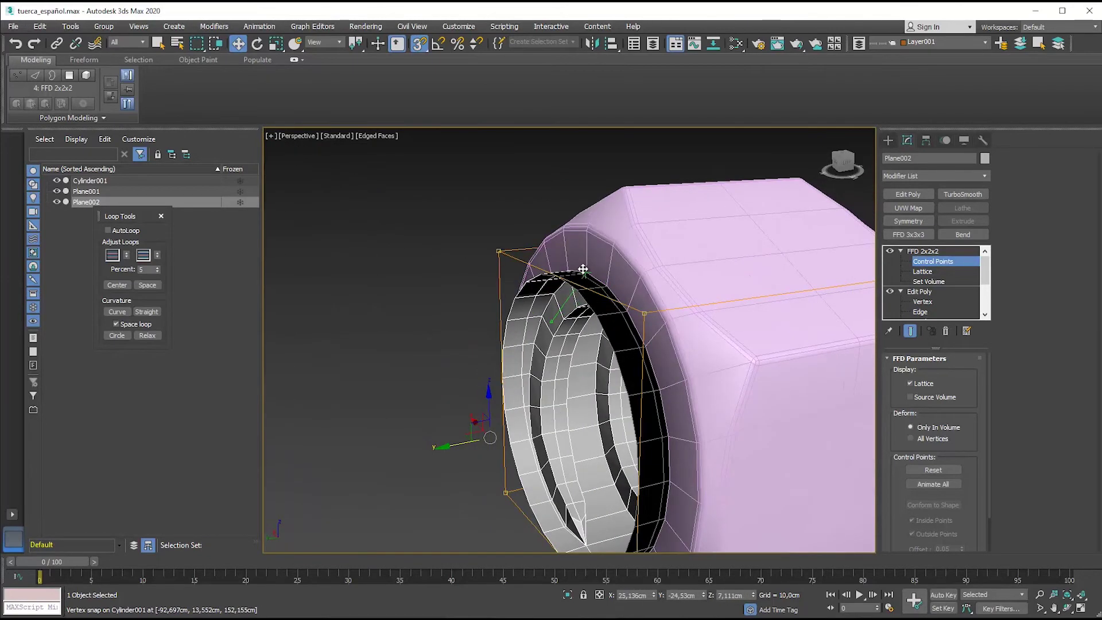
mouse_move(585, 293)
alt+middle_down()
mouse_move(569, 281)
mouse_move(710, 304)
mouse_move(745, 293)
mouse_move(626, 217)
alt+middle_up()
drag(626, 213, 494, 267)
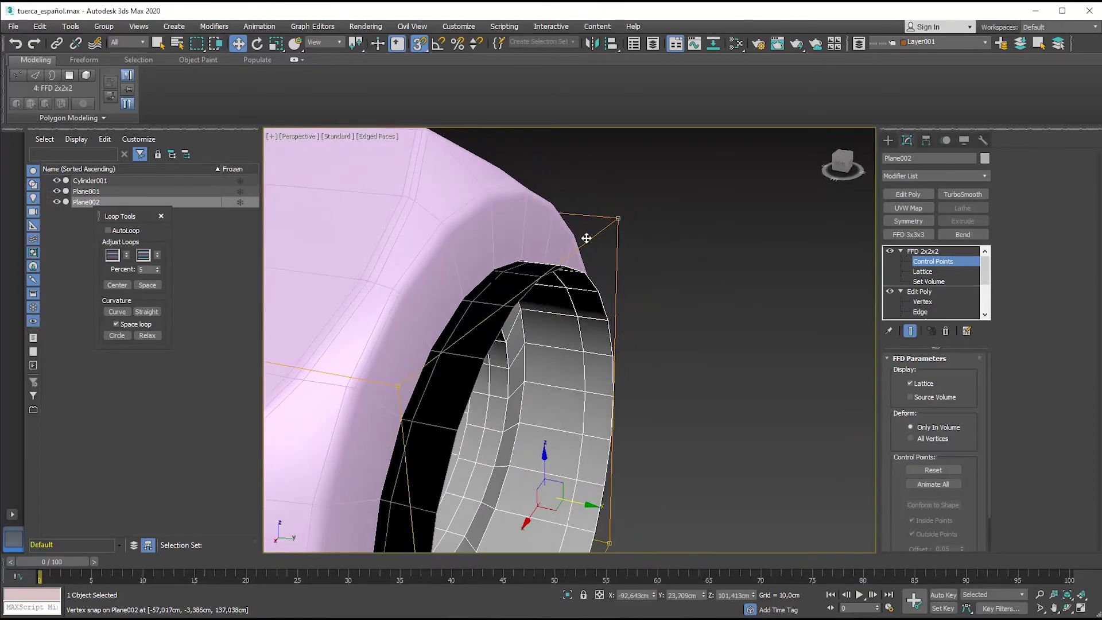
mouse_move(501, 273)
alt+middle_down()
mouse_move(320, 323)
mouse_move(631, 287)
alt+middle_up()
click(648, 305)
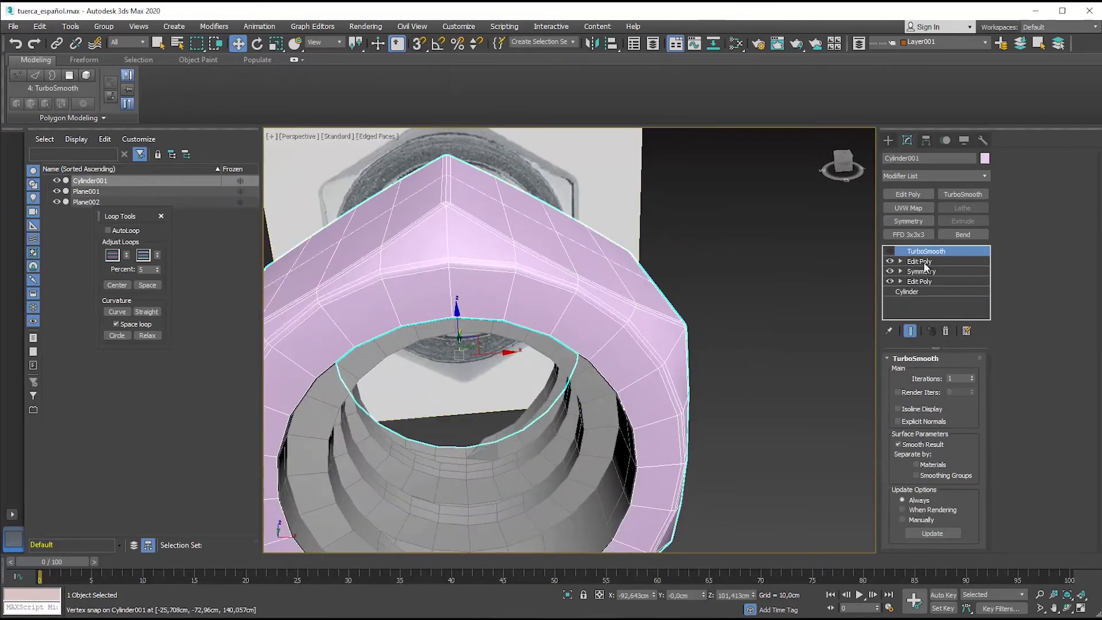
- Inspect the nut's open border loops at its Edit Poly level
click(921, 261)
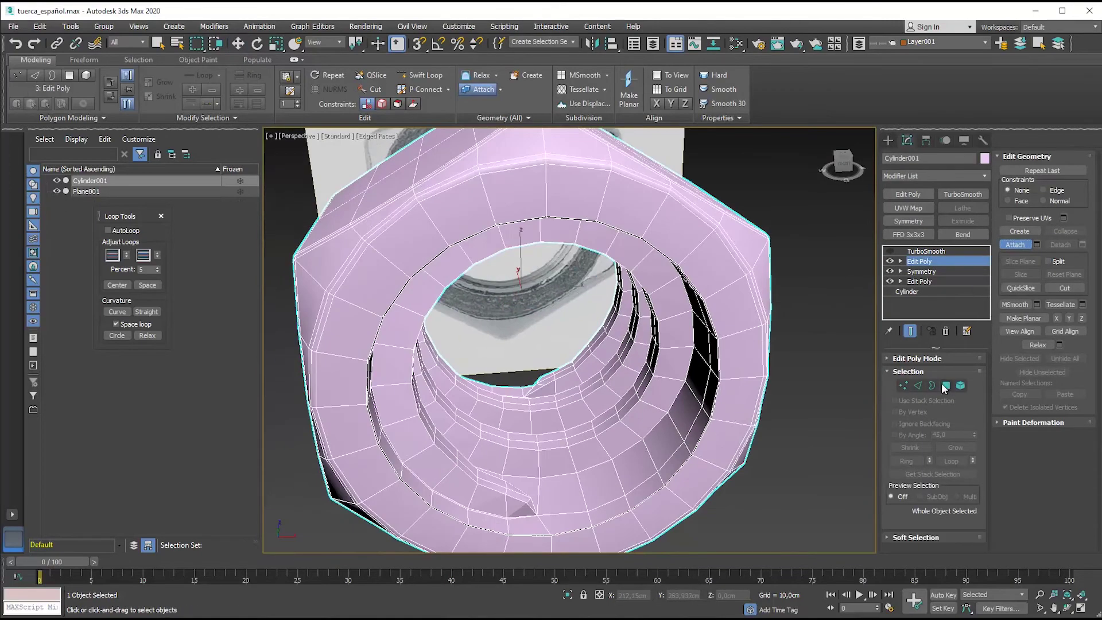
click(931, 385)
alt+middle_drag(688, 436, 804, 450)
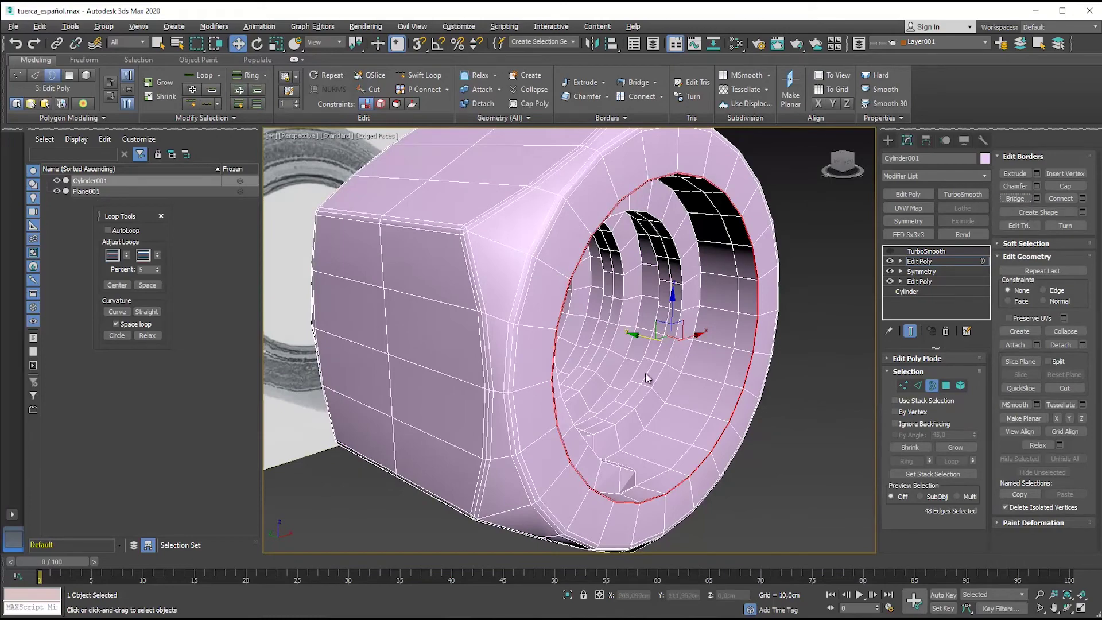
alt+middle_drag(676, 361, 563, 238)
scroll(562, 238, up, 5)
scroll(633, 442, down, 5)
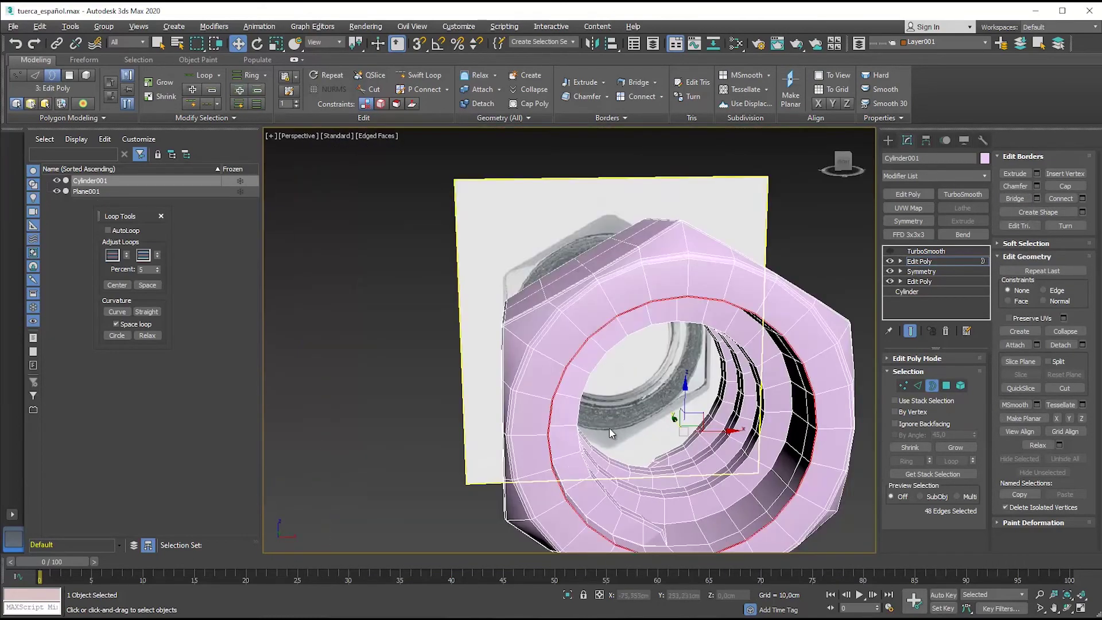
alt+middle_drag(614, 427, 535, 429)
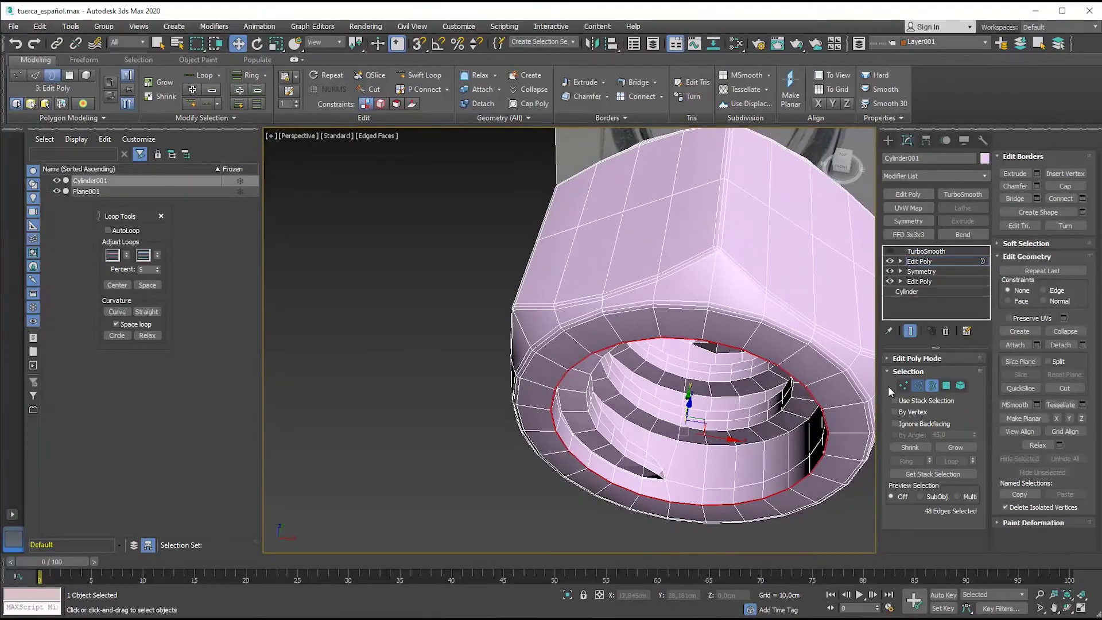
- Switch to Edge mode, inspect the nut's edges and clear the edge selection
click(917, 385)
alt+middle_drag(659, 401, 591, 287)
scroll(585, 269, up, 4)
scroll(592, 294, up, 3)
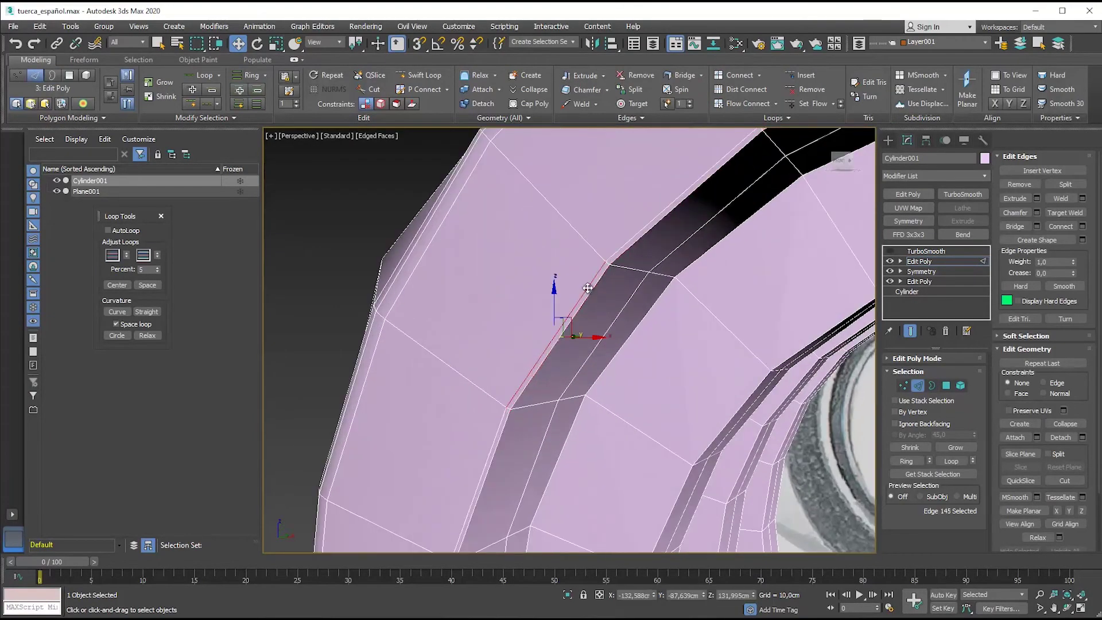
scroll(669, 365, down, 5)
scroll(618, 486, up, 3)
mouse_move(618, 486)
alt+middle_down()
mouse_move(701, 313)
mouse_move(699, 349)
alt+middle_up()
scroll(726, 344, up, 5)
click(726, 344)
scroll(726, 344, down, 5)
- Toggle Border and Edge modes on the hole rim and turn the hole toward the view
click(931, 385)
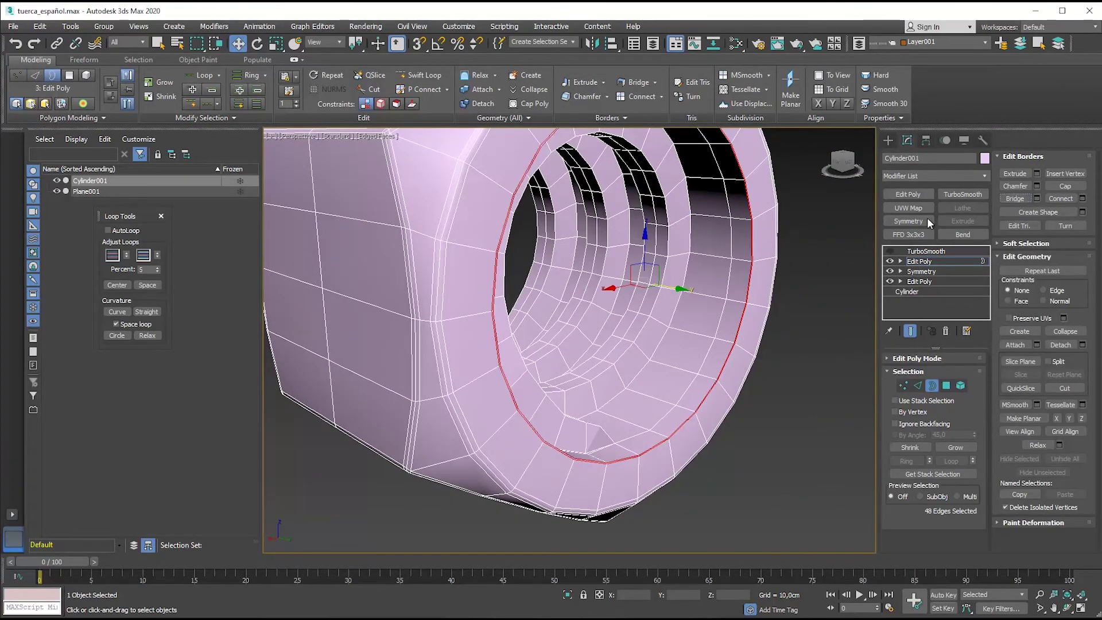
click(918, 385)
scroll(517, 214, up, 3)
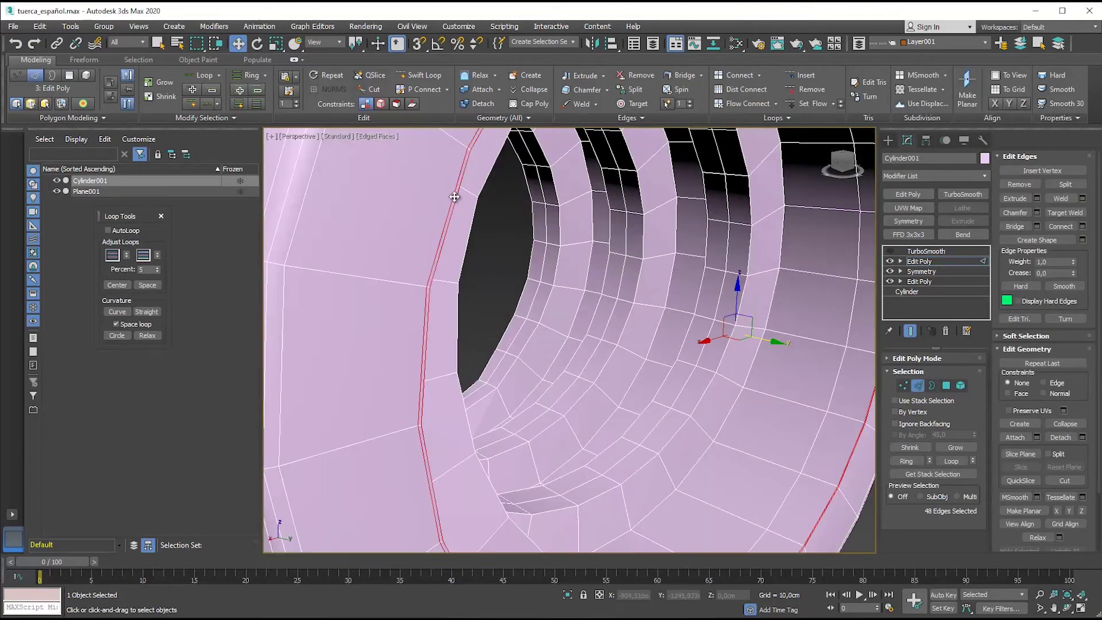
click(1014, 183)
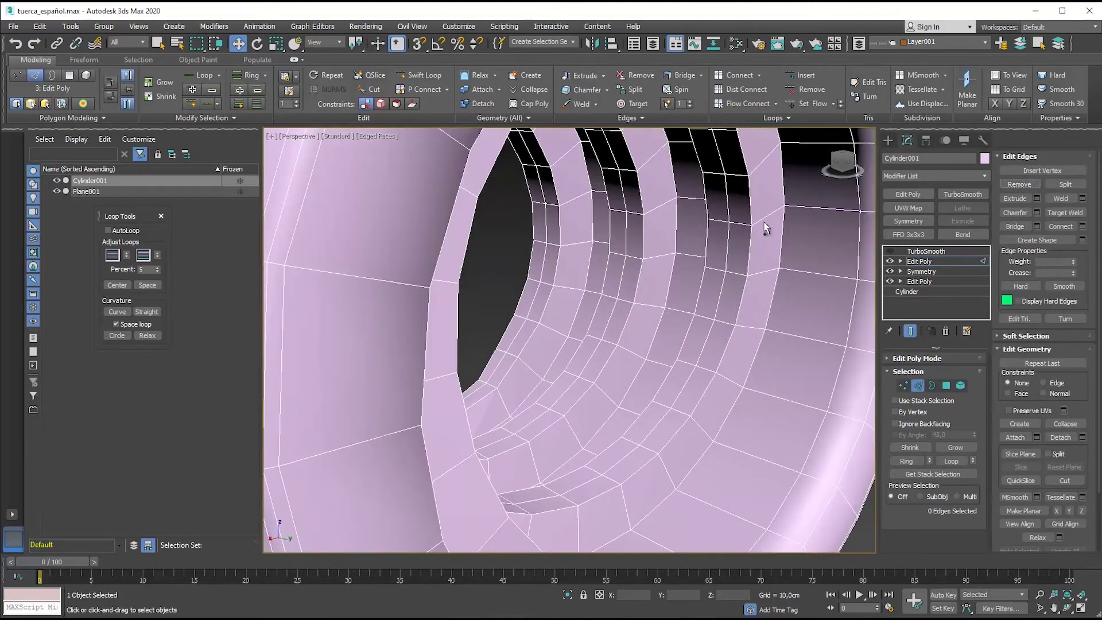
scroll(764, 229, down, 5)
alt+middle_drag(764, 229, 551, 278)
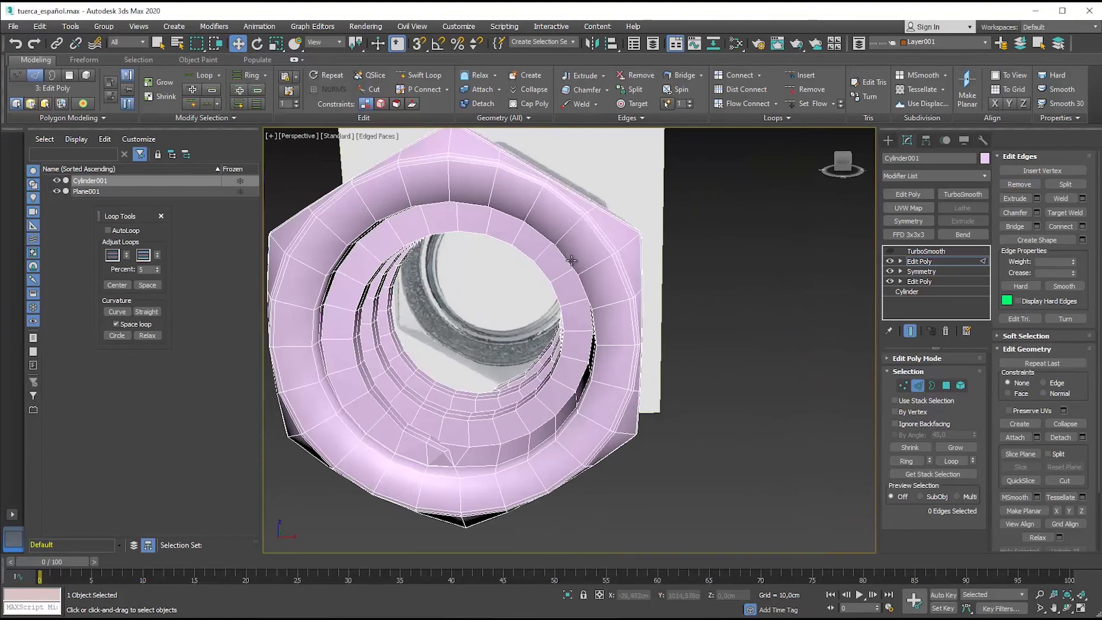
mouse_move(568, 260)
alt+middle_down()
mouse_move(630, 386)
mouse_move(738, 280)
alt+middle_up()
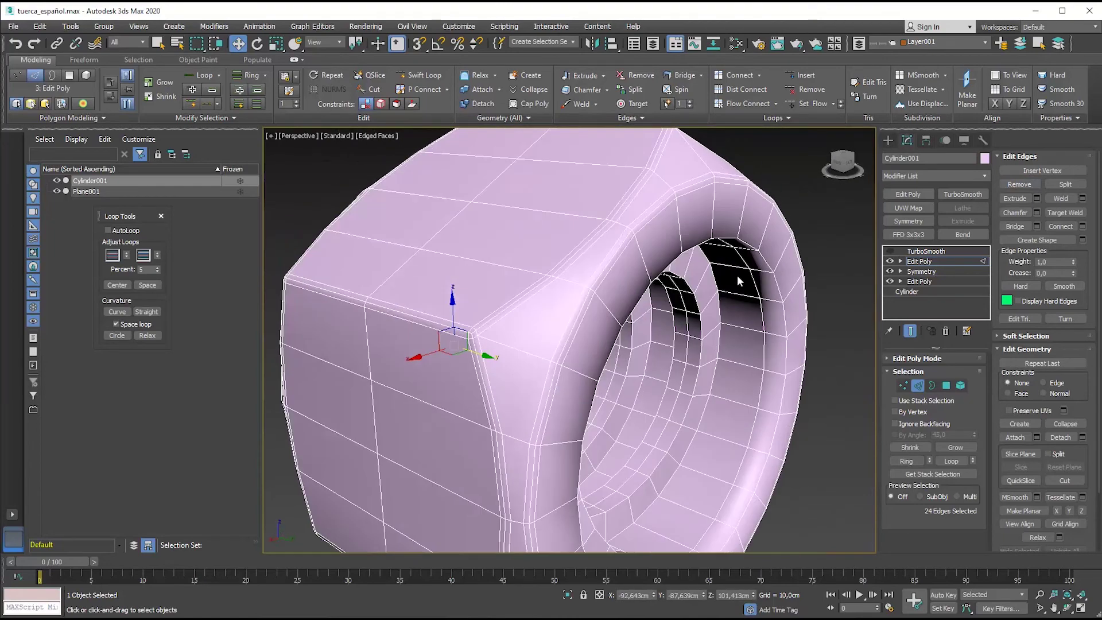
alt+middle_drag(783, 335, 780, 273)
- Chamfer the hole's rim edges with 2 segments
click(1035, 212)
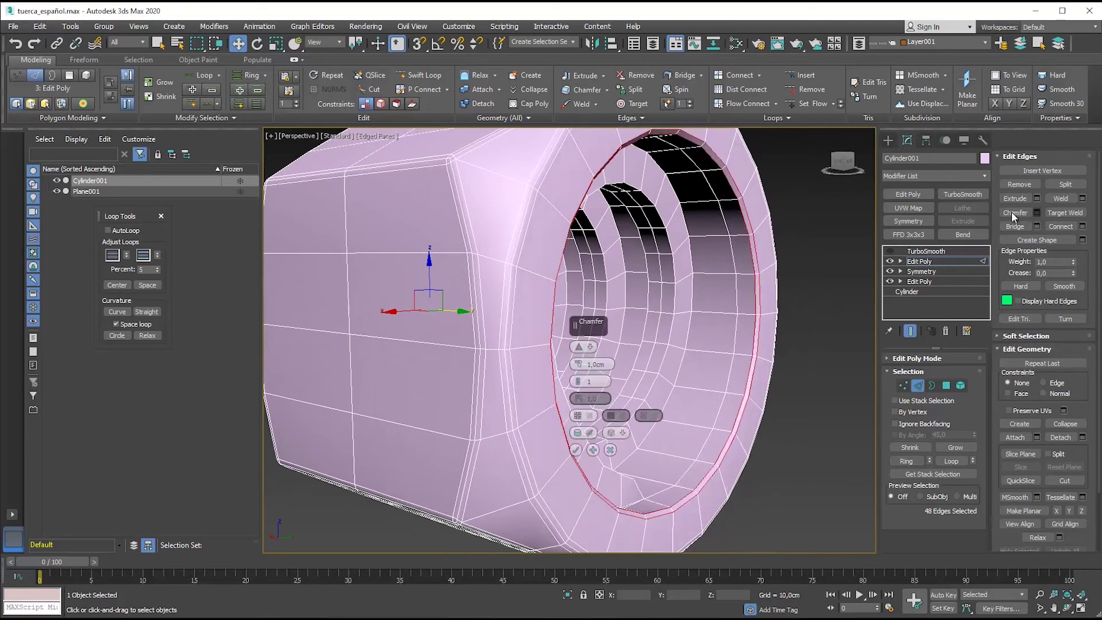
alt+middle_drag(691, 353, 589, 380)
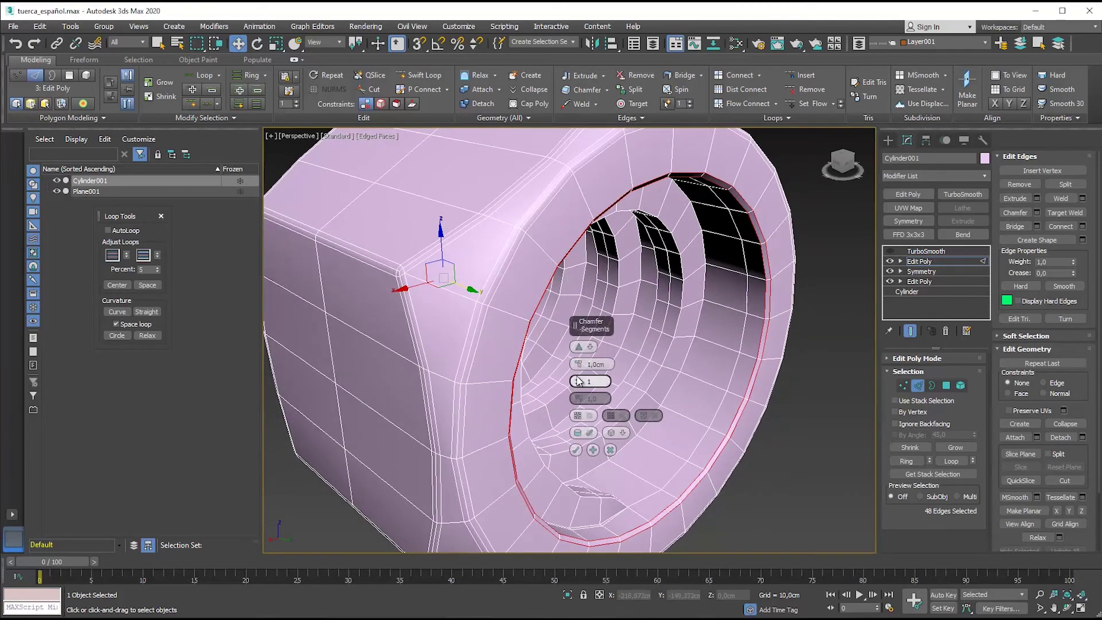
drag(578, 381, 579, 376)
alt+middle_drag(597, 402, 716, 427)
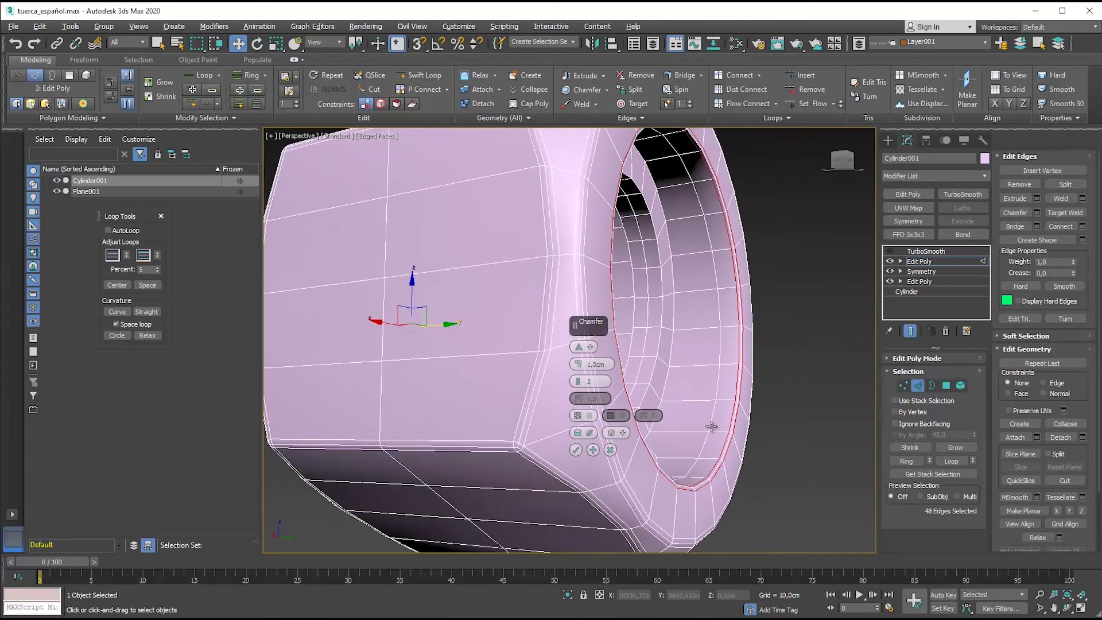
scroll(722, 462, up, 5)
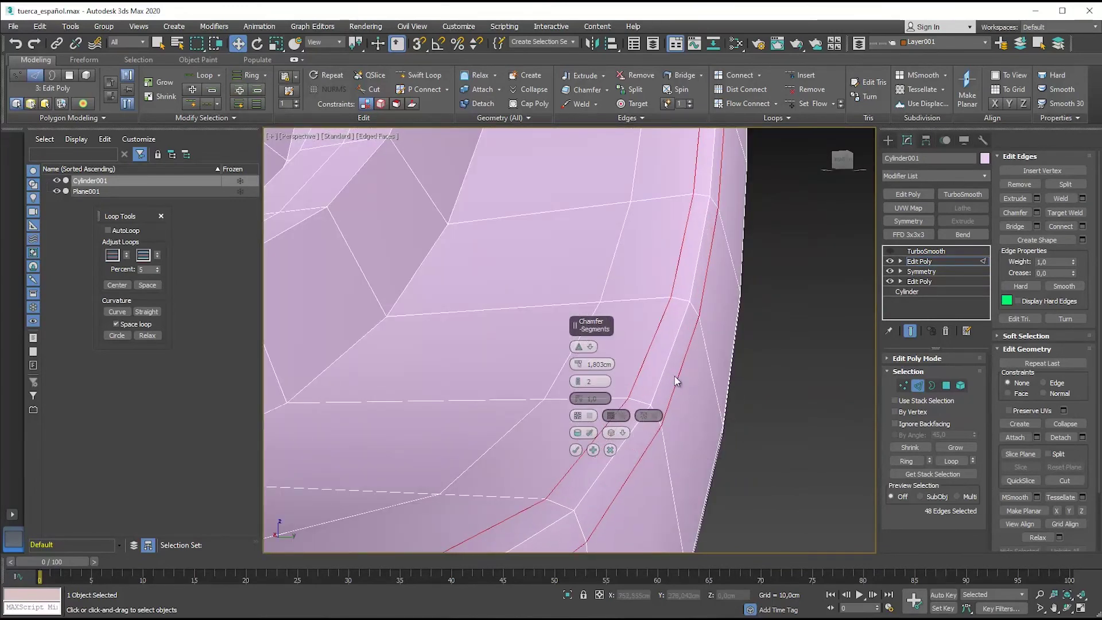
scroll(667, 375, down, 5)
click(578, 450)
- Re-enable the nut's TurboSmooth and make it the active modifier
scroll(718, 444, down, 5)
scroll(718, 444, down, 5)
click(925, 251)
click(890, 251)
mouse_move(849, 269)
alt+middle_down()
mouse_move(759, 225)
mouse_move(751, 235)
alt+middle_up()
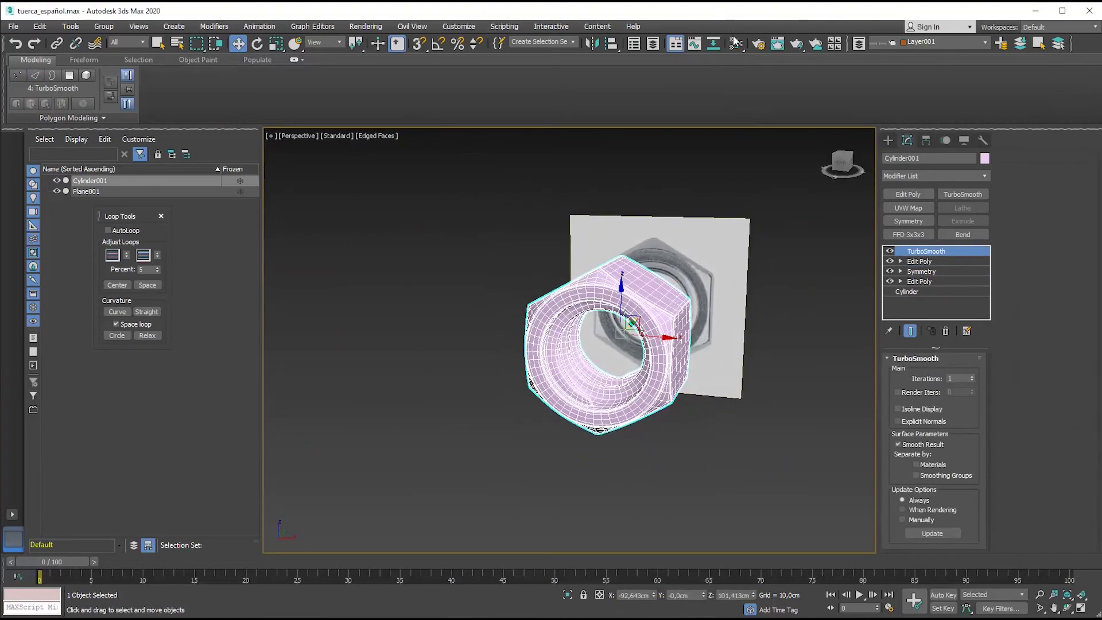
- Create a new Standard material and assign it to the nut
key(m)
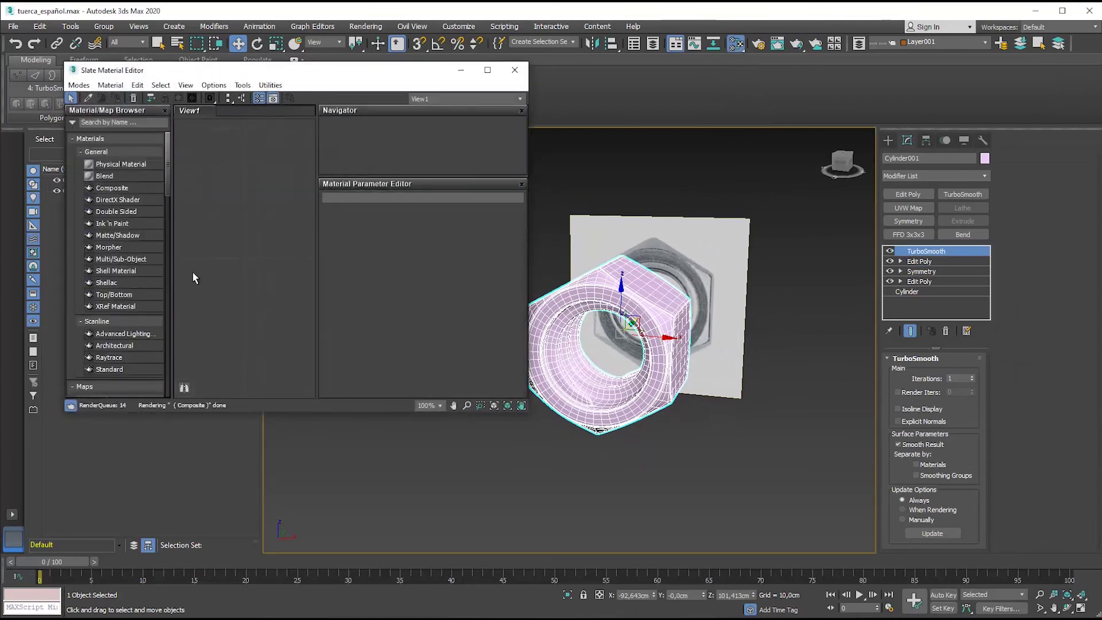
drag(249, 233, 251, 231)
right_click(251, 230)
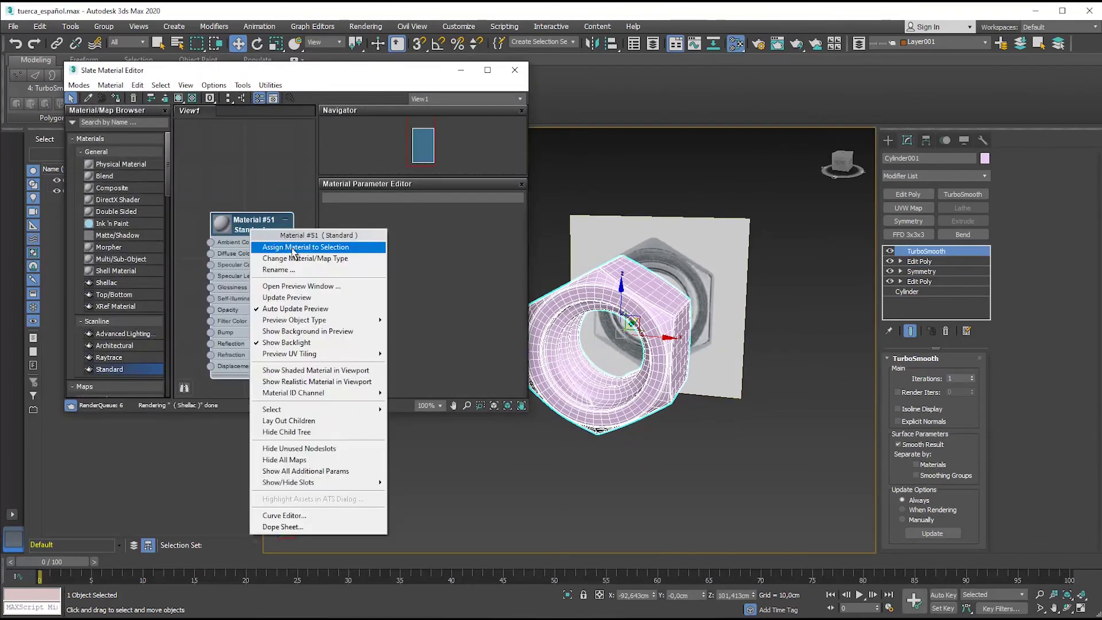
click(292, 246)
click(515, 70)
click(411, 394)
mouse_move(412, 395)
alt+middle_down()
mouse_move(584, 401)
mouse_move(558, 417)
alt+middle_up()
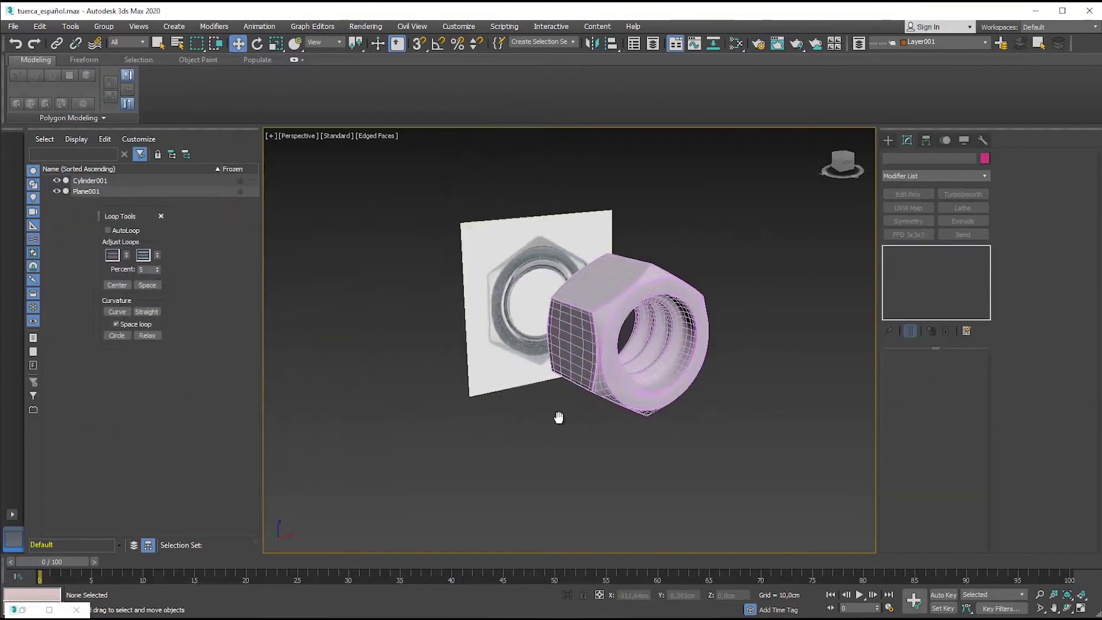
- Turn off Edged Faces in the viewport and select the nut
click(383, 138)
click(413, 231)
scroll(599, 327, up, 2)
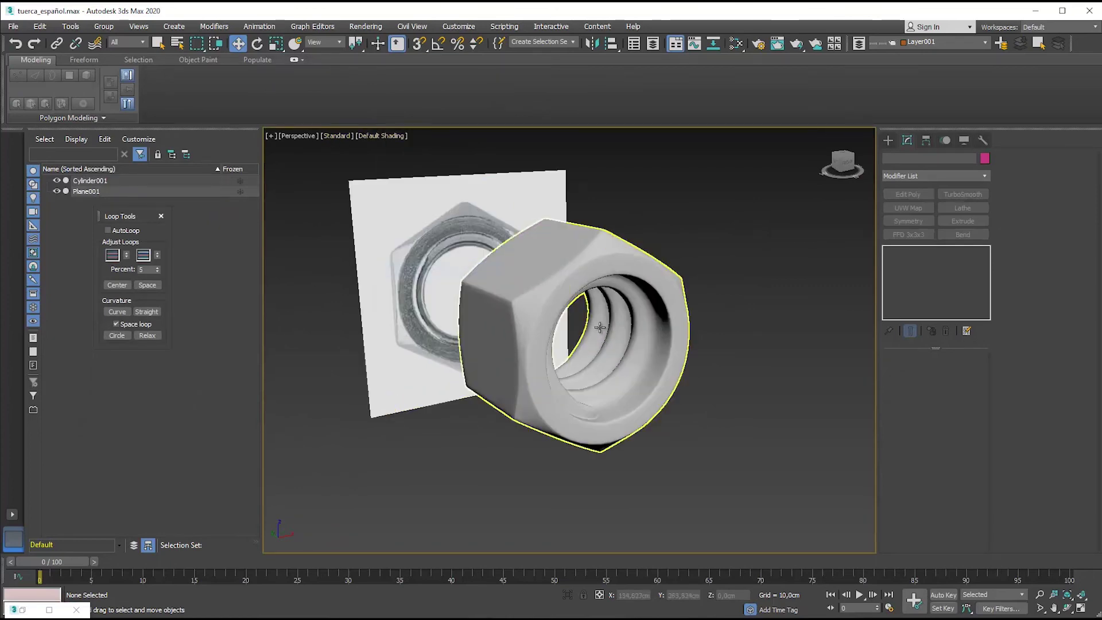
alt+middle_drag(600, 327, 534, 303)
click(534, 303)
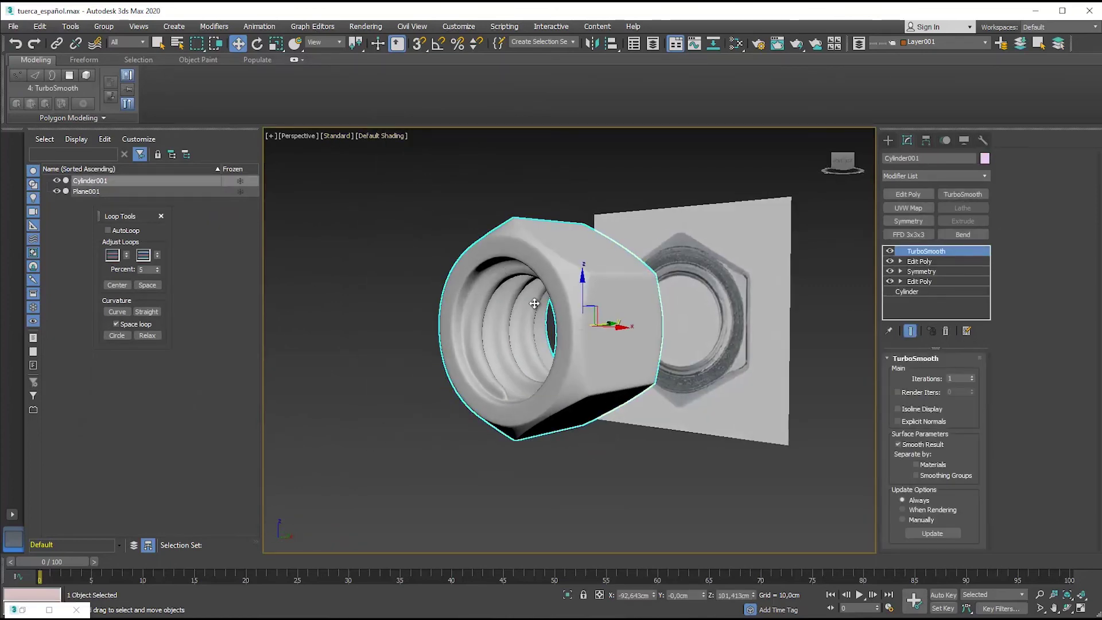
scroll(534, 303, up, 3)
scroll(540, 300, up, 2)
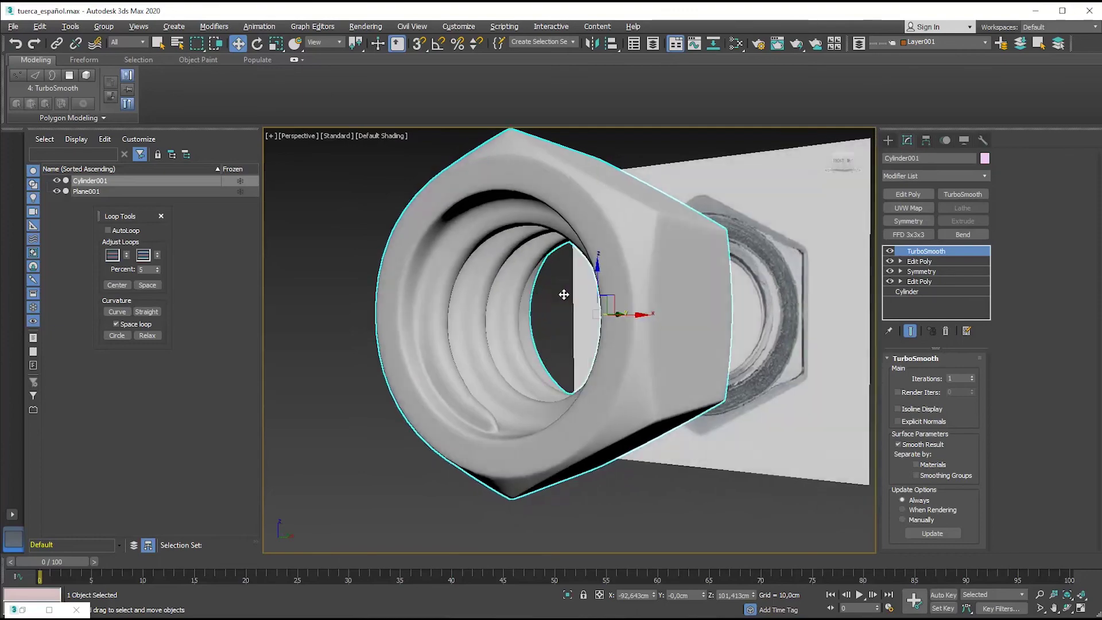
alt+middle_drag(564, 294, 769, 351)
mouse_move(691, 405)
alt+middle_down()
mouse_move(733, 422)
mouse_move(749, 403)
mouse_move(738, 332)
mouse_move(639, 388)
mouse_move(560, 413)
mouse_move(597, 436)
mouse_move(676, 423)
mouse_move(659, 423)
mouse_move(663, 442)
mouse_move(719, 438)
mouse_move(672, 419)
alt+middle_up()
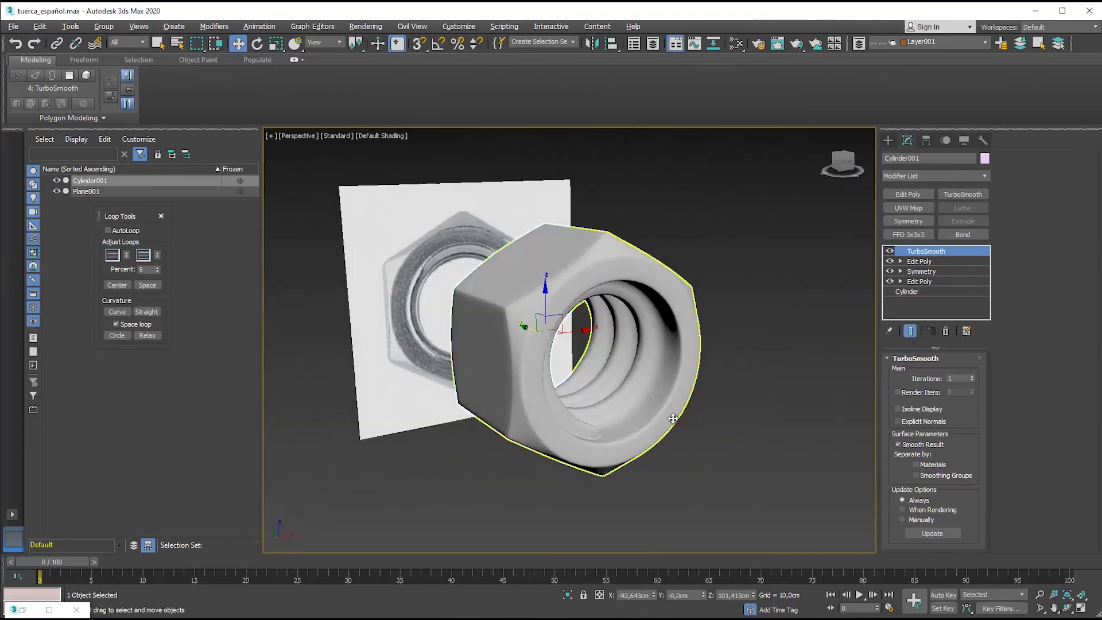
- Isolate the nut so the reference plane is hidden
click(560, 598)
alt+middle_drag(572, 430, 606, 443)
click(606, 503)
mouse_move(629, 497)
alt+middle_down()
mouse_move(374, 487)
mouse_move(507, 497)
mouse_move(836, 487)
alt+middle_up()
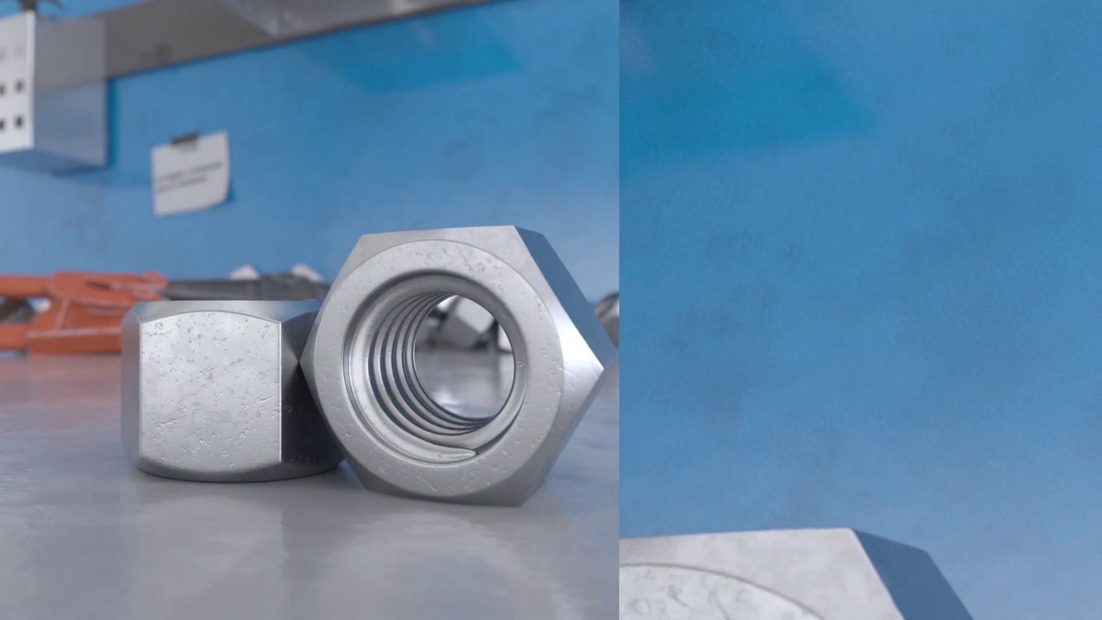